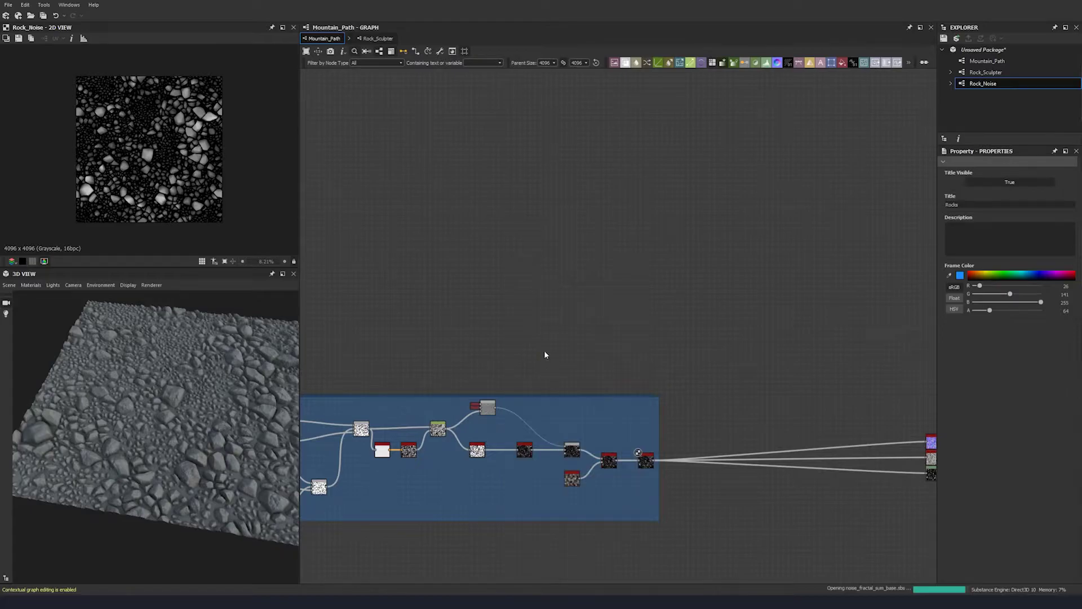
Place the new Fractal Sum Base node in the empty area above the Rocks frame and set its Roughness to 0.46.
{"action": "middle_click_drag", "start_coordinate": [514, 338], "coordinate": [451, 227]}
{"action": "scroll", "coordinate": [451, 227], "scroll_direction": "down", "scroll_amount": 2}
{"action": "left_click_drag", "start_coordinate": [423, 201], "coordinate": [433, 239]}
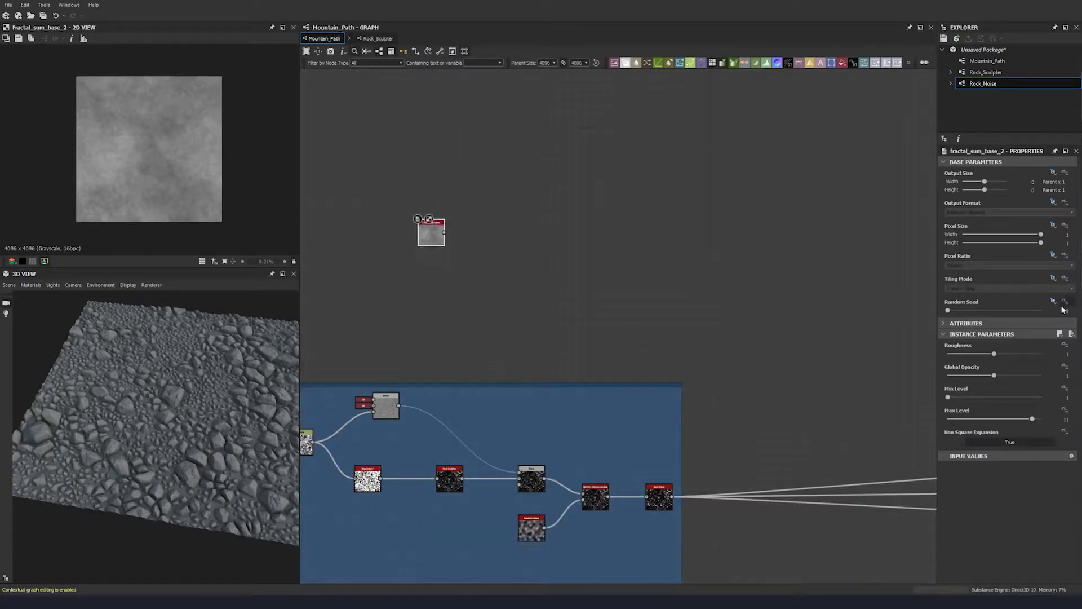
{"action": "left_click", "coordinate": [940, 162]}
{"action": "left_click", "coordinate": [1066, 203]}
{"action": "type", "text": "0.46"}
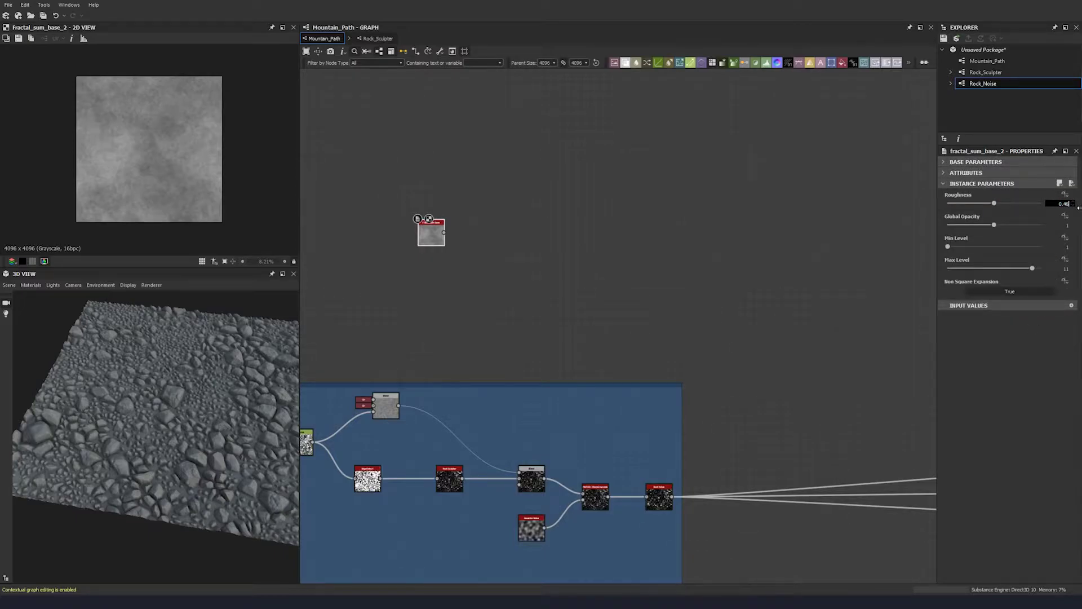
{"action": "key", "text": "Return"}
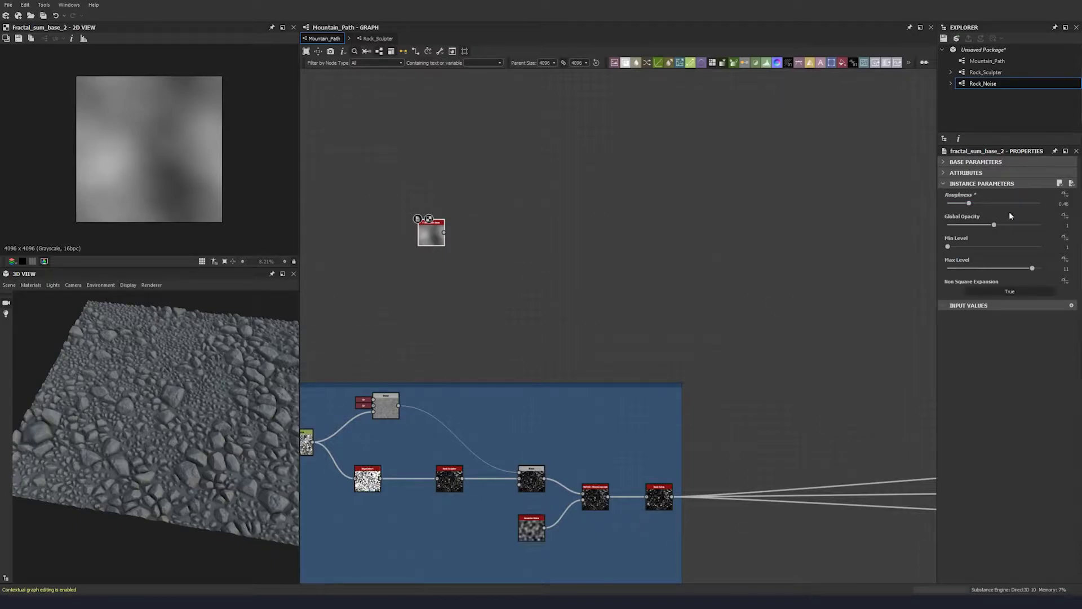
{"action": "scroll", "coordinate": [436, 238], "scroll_direction": "up", "scroll_amount": 4}
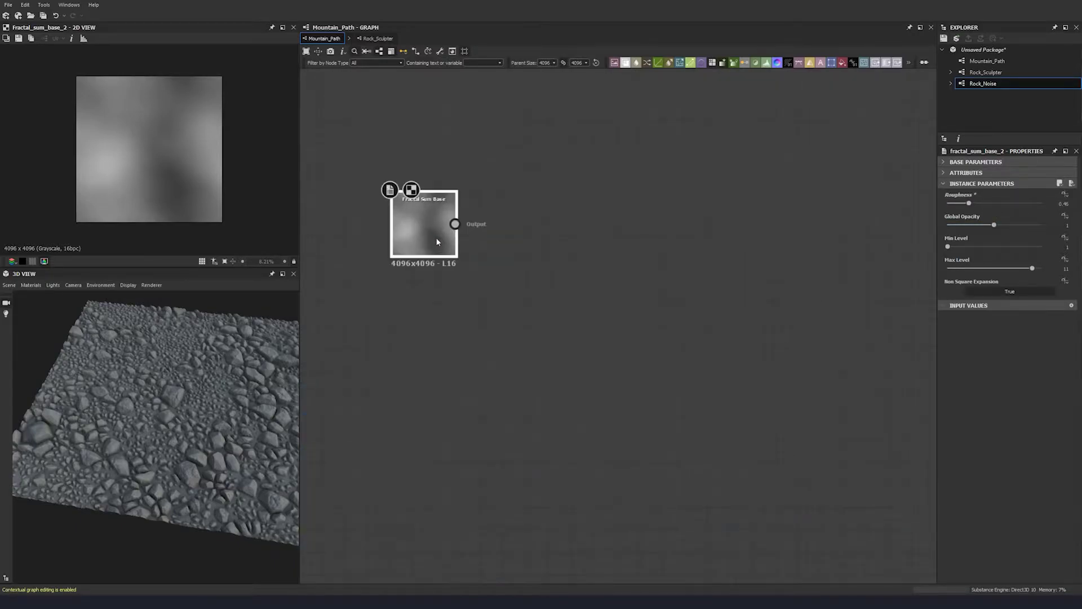
Set the Fractal Sum Base node's Min Level to 4 and Max Level to 12, and inspect the noise in the 2D preview.
{"action": "middle_click_drag", "start_coordinate": [437, 241], "coordinate": [435, 355]}
{"action": "double_click", "coordinate": [1071, 250]}
{"action": "key", "text": "Return"}
{"action": "double_click", "coordinate": [1070, 248]}
{"action": "type", "text": "4"}
{"action": "key", "text": "Return"}
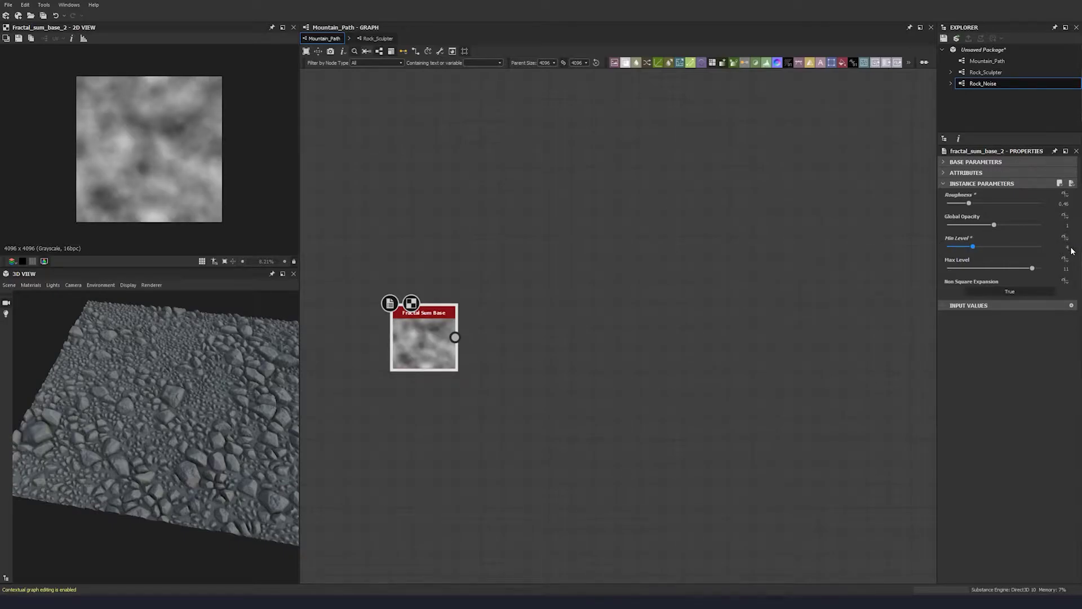
{"action": "double_click", "coordinate": [1070, 268]}
{"action": "type", "text": "12"}
{"action": "key", "text": "Return"}
{"action": "scroll", "coordinate": [145, 168], "scroll_direction": "up", "scroll_amount": 5}
{"action": "middle_click_drag", "start_coordinate": [144, 168], "coordinate": [124, 189]}
{"action": "scroll", "coordinate": [128, 184], "scroll_direction": "down", "scroll_amount": 4}
{"action": "scroll", "coordinate": [134, 145], "scroll_direction": "up", "scroll_amount": 10}
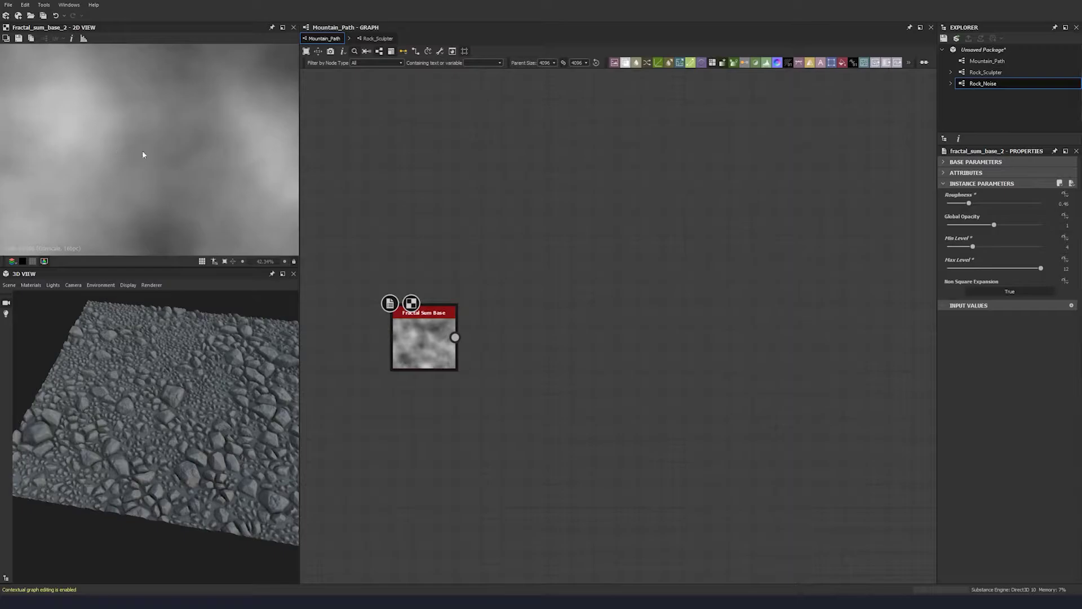
{"action": "scroll", "coordinate": [133, 108], "scroll_direction": "down", "scroll_amount": 13}
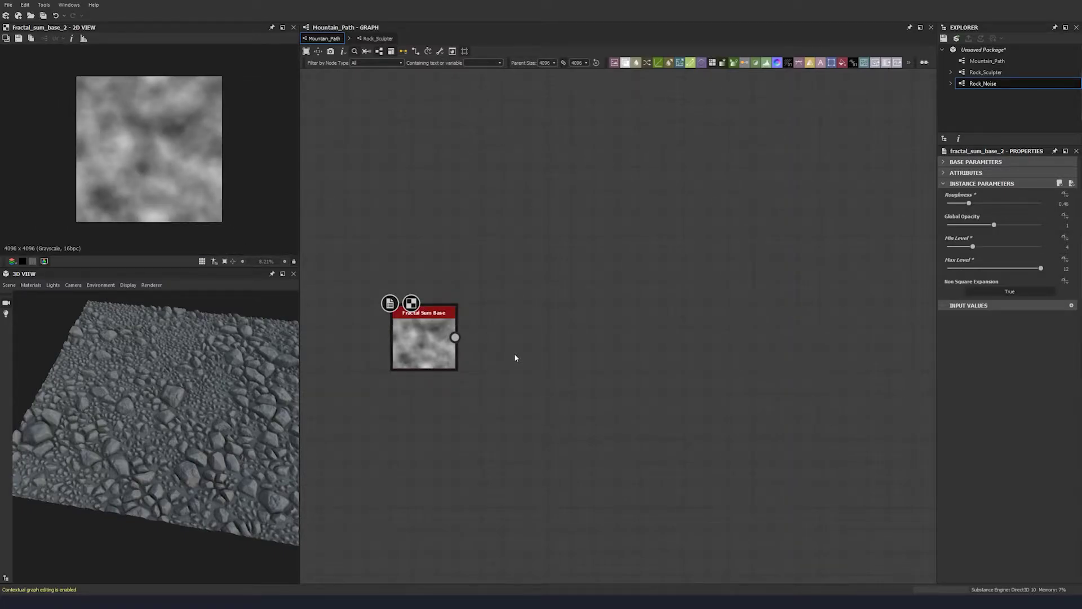
Add a Moisture Noise node and align it above the Fractal Sum Base node.
{"action": "middle_click_drag", "start_coordinate": [470, 343], "coordinate": [442, 393]}
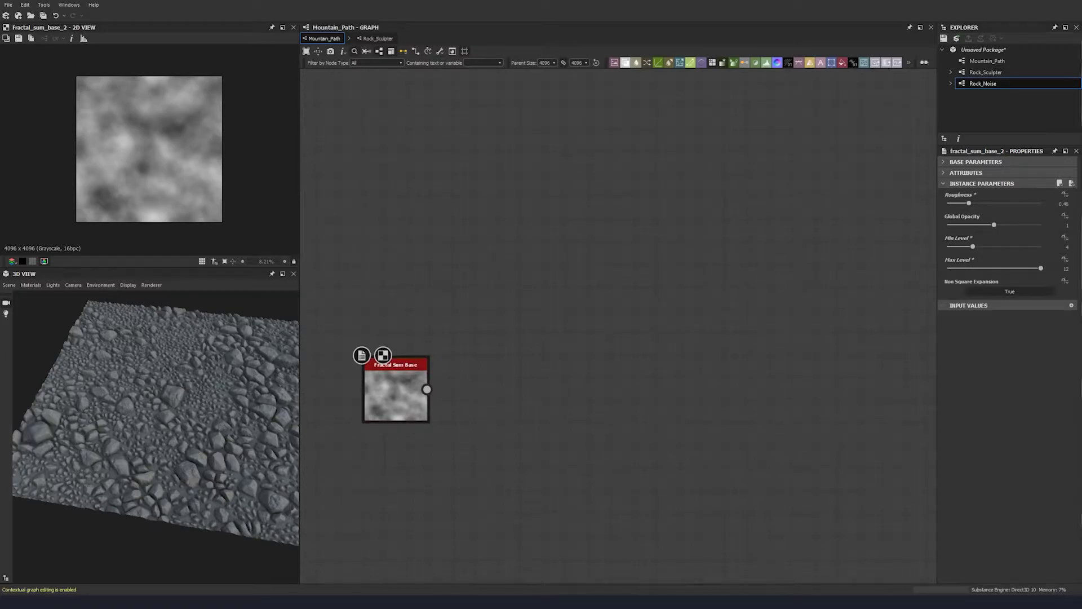
{"action": "key", "text": "space"}
{"action": "type", "text": "moi"}
{"action": "left_click", "coordinate": [370, 294]}
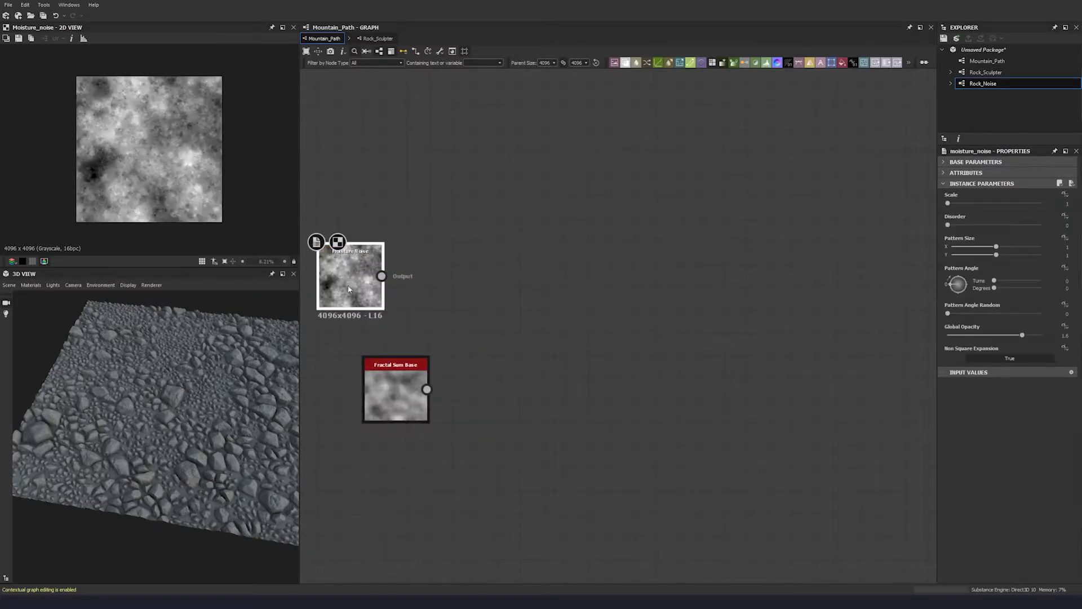
{"action": "left_click_drag", "start_coordinate": [346, 288], "coordinate": [393, 288]}
Add a Blend node with the Fractal Sum Base connected as Background and the Moisture Noise as Foreground.
{"action": "middle_click_drag", "start_coordinate": [434, 341], "coordinate": [434, 323]}
{"action": "key", "text": "space"}
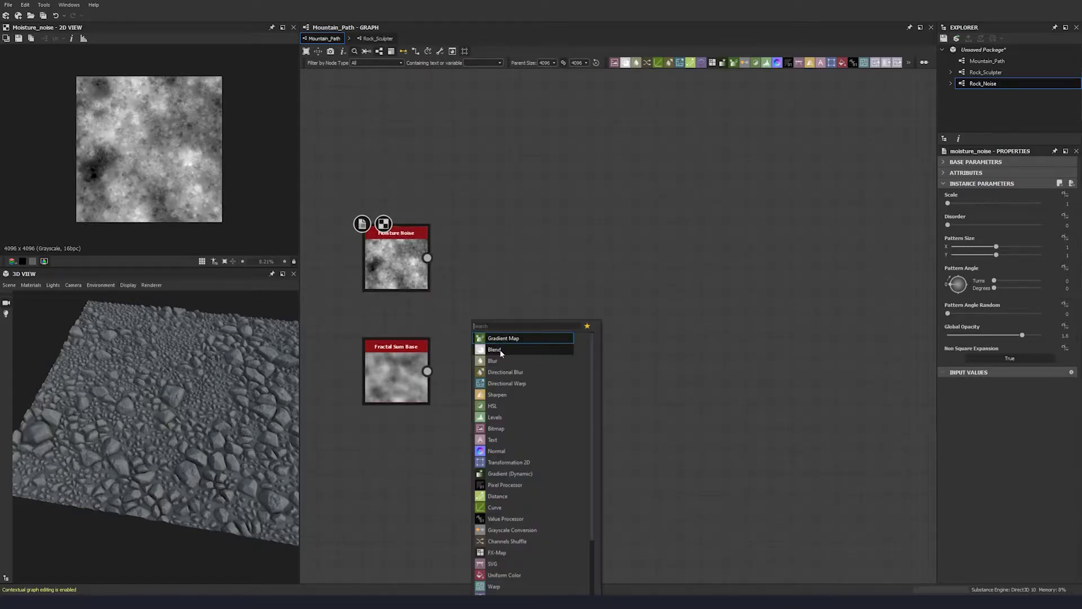
{"action": "left_click", "coordinate": [504, 351]}
{"action": "left_click_drag", "start_coordinate": [458, 366], "coordinate": [493, 366]}
{"action": "left_click_drag", "start_coordinate": [428, 372], "coordinate": [466, 348]}
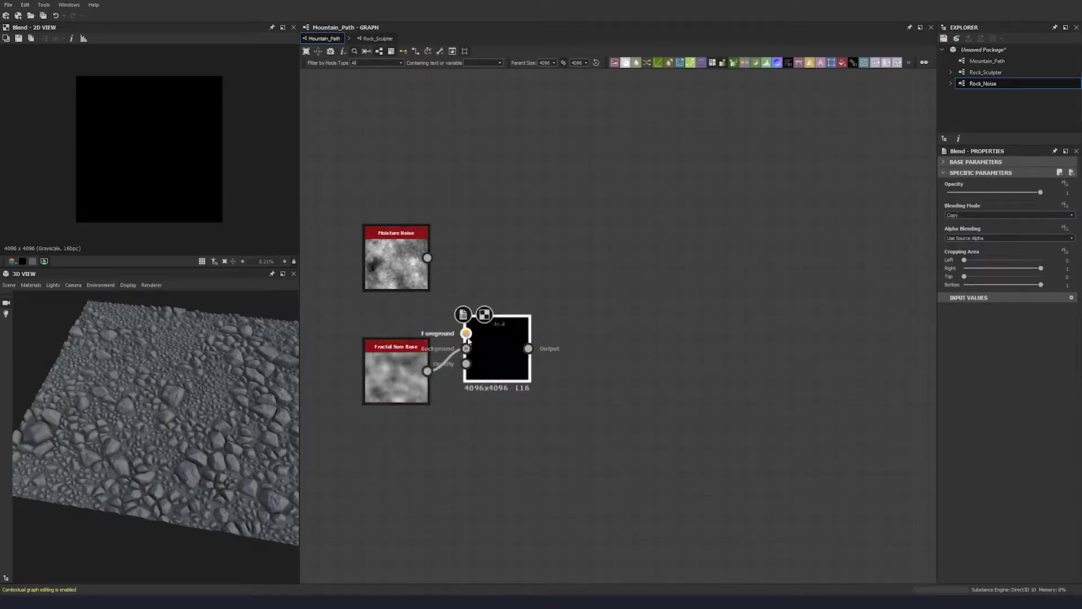
{"action": "left_click_drag", "start_coordinate": [427, 257], "coordinate": [466, 333]}
Set the Moisture Noise node's Disorder to 0.44 and its Pattern Size to X 1.4 and Y 0.8.
{"action": "left_click", "coordinate": [398, 274]}
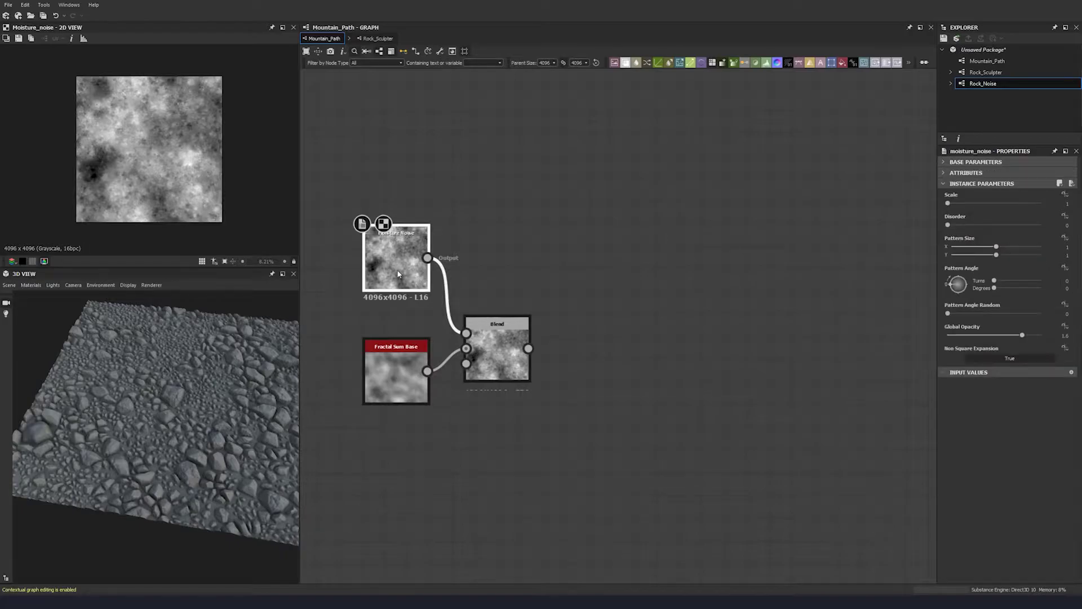
{"action": "middle_click_drag", "start_coordinate": [376, 263], "coordinate": [374, 247]}
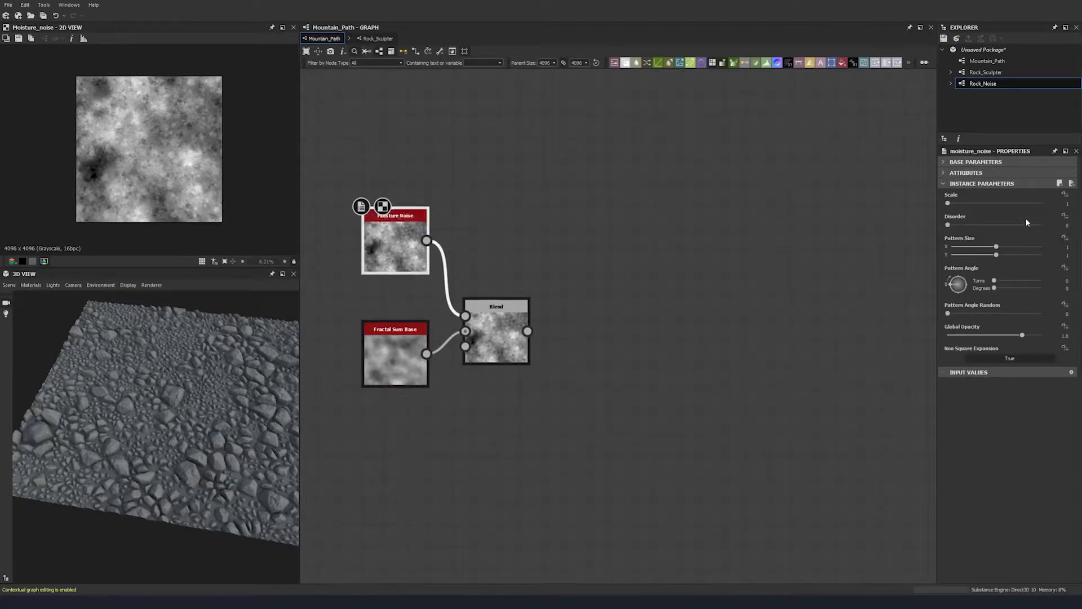
{"action": "left_click", "coordinate": [1068, 225]}
{"action": "type", "text": "0.44"}
{"action": "key", "text": "Return"}
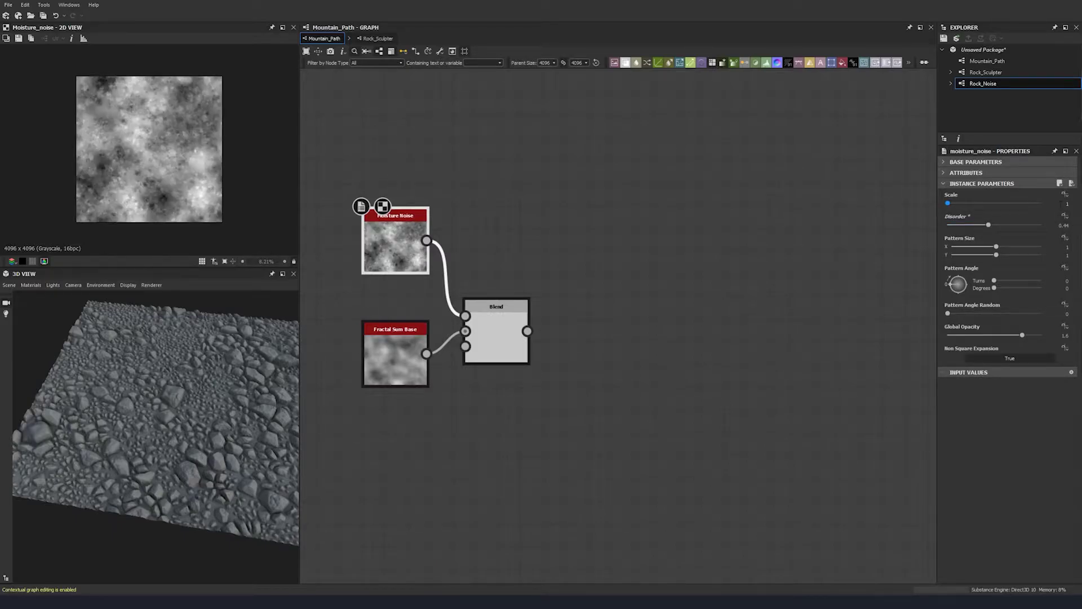
{"action": "left_click", "coordinate": [997, 246]}
{"action": "type", "text": "1.4"}
{"action": "key", "text": "Tab"}
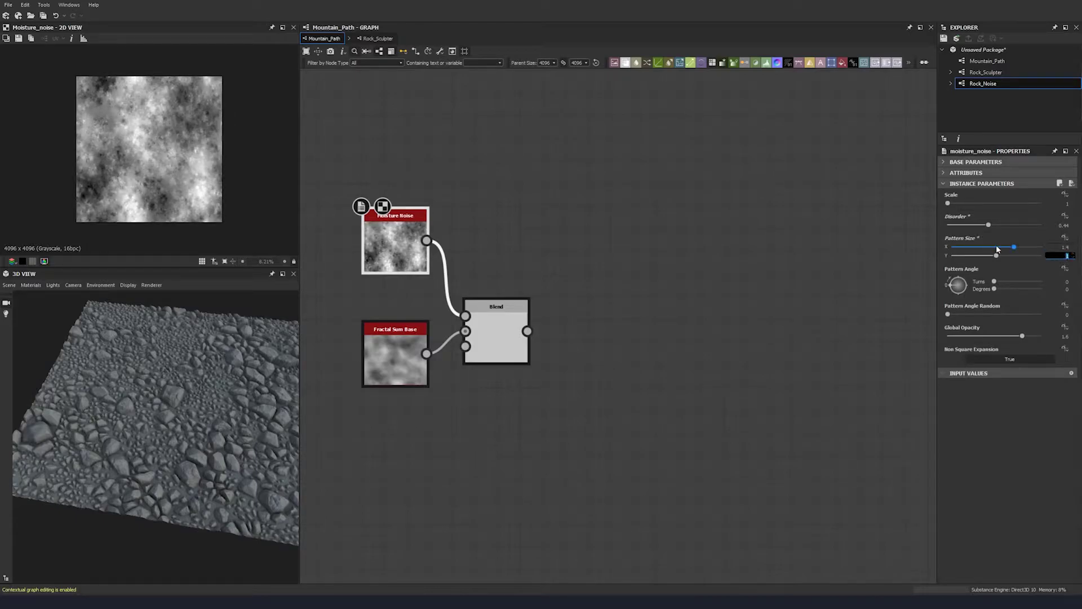
{"action": "type", "text": "0.8"}
{"action": "key", "text": "Return"}
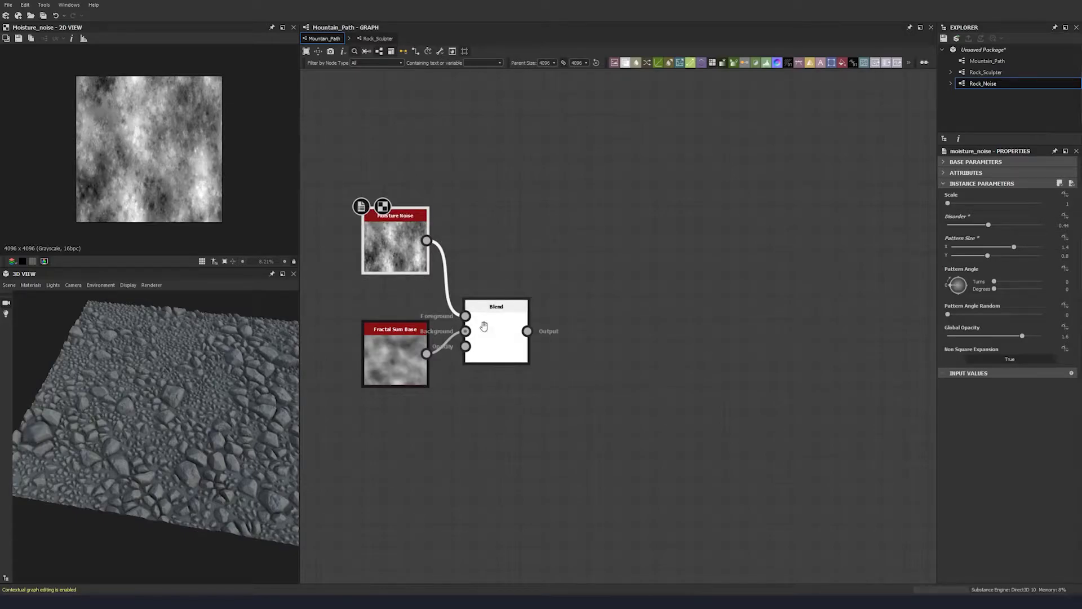
Set the Moisture Noise node's Pattern Angle to -71 degrees.
{"action": "middle_click_drag", "start_coordinate": [484, 330], "coordinate": [500, 301]}
{"action": "left_click_drag", "start_coordinate": [509, 316], "coordinate": [521, 316]}
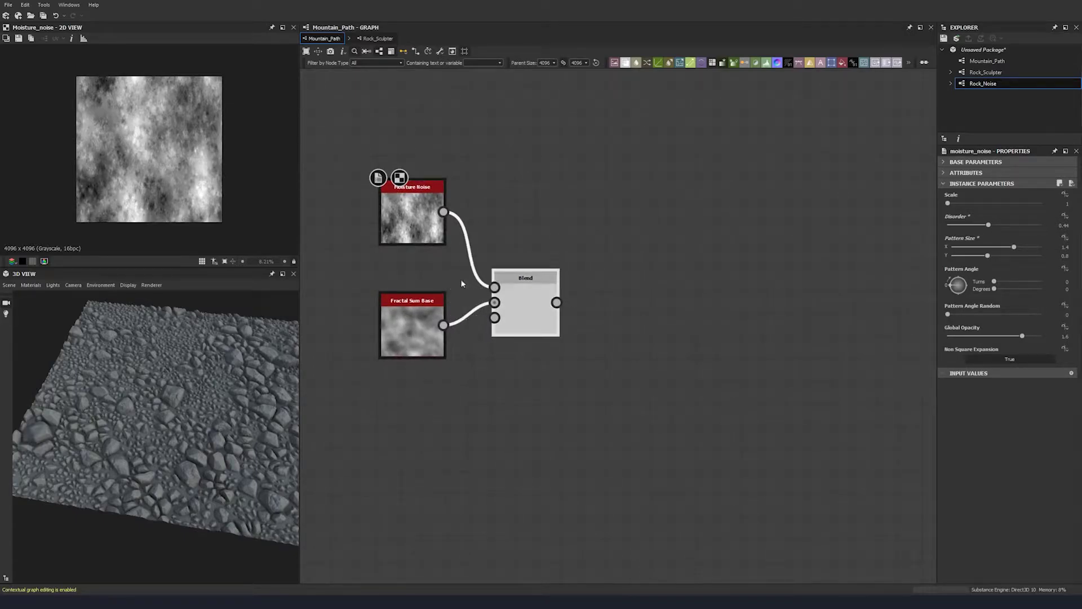
{"action": "left_click", "coordinate": [1071, 290]}
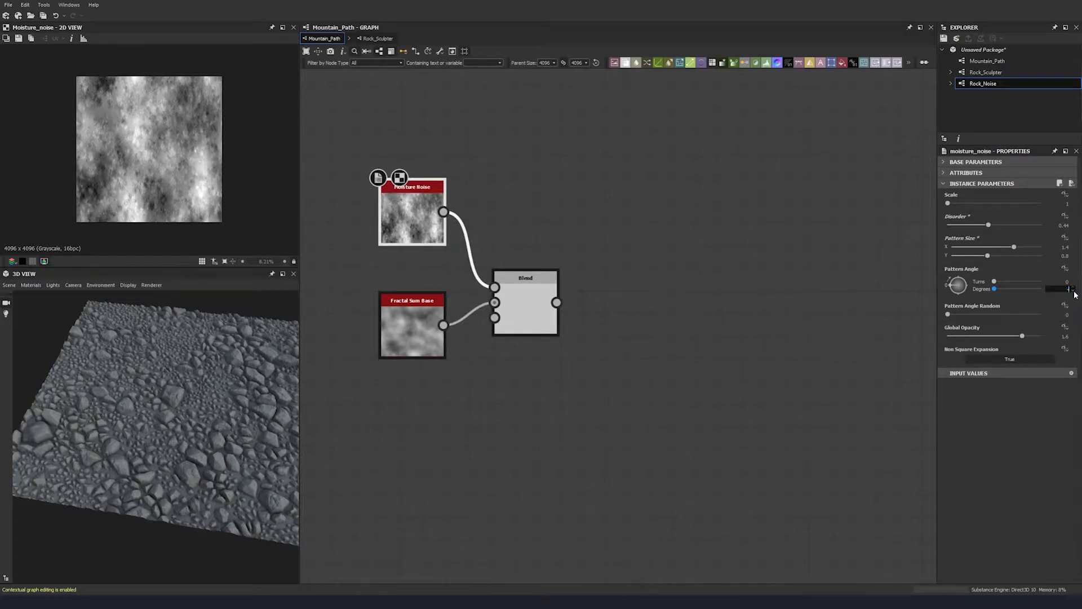
{"action": "type", "text": "-71"}
{"action": "key", "text": "Return"}
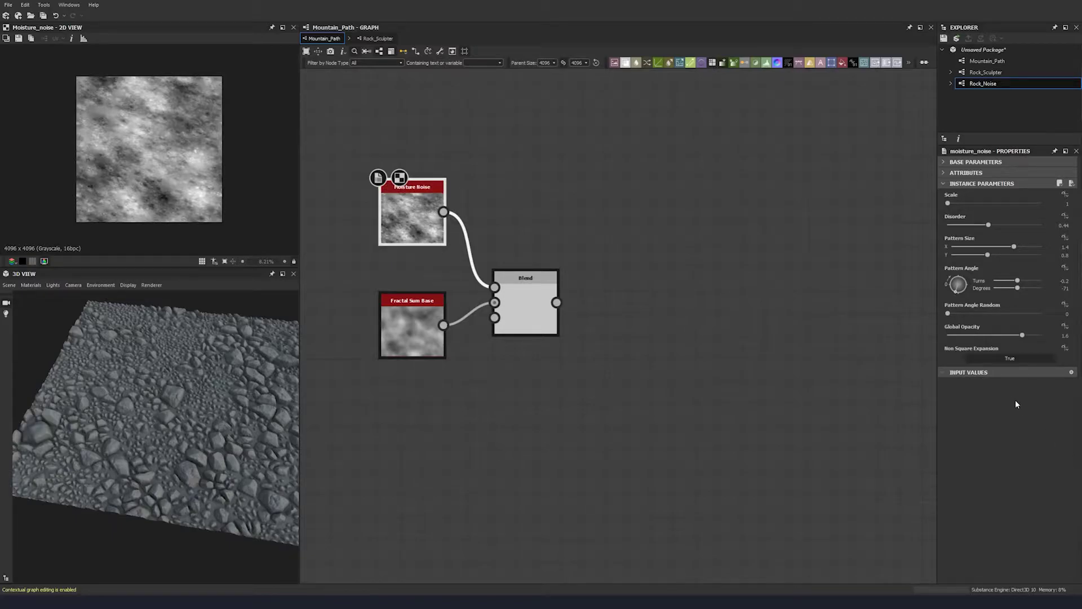
Set the Moisture Noise node's Global Opacity to 1.04 and Pattern Angle Random to 0.46.
{"action": "double_click", "coordinate": [1064, 335]}
{"action": "type", "text": "1.04"}
{"action": "key", "text": "Return"}
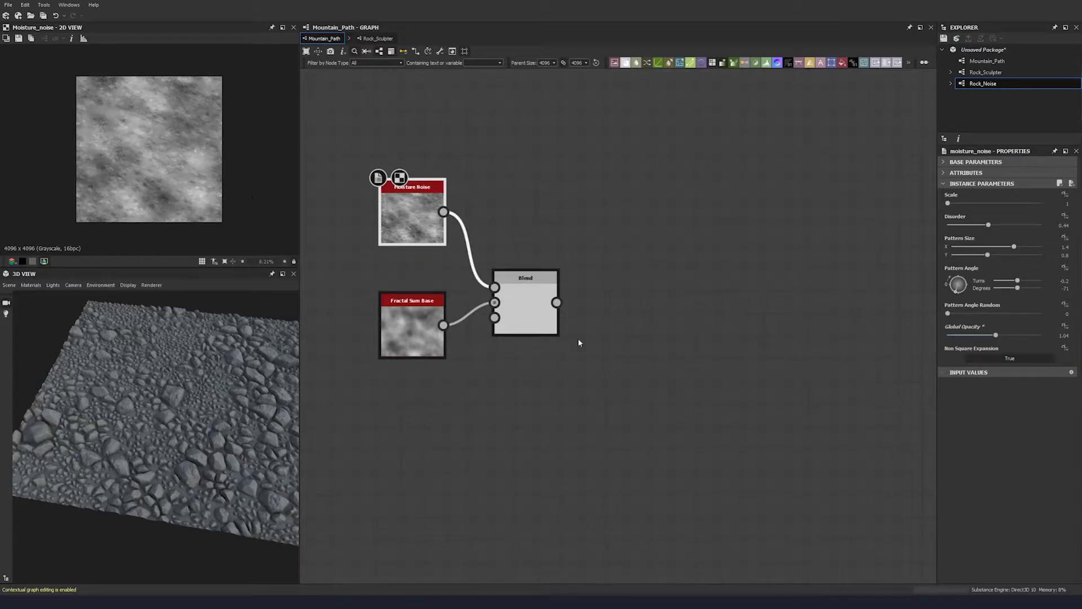
{"action": "double_click", "coordinate": [1070, 314]}
{"action": "type", "text": "0.46"}
{"action": "key", "text": "Return"}
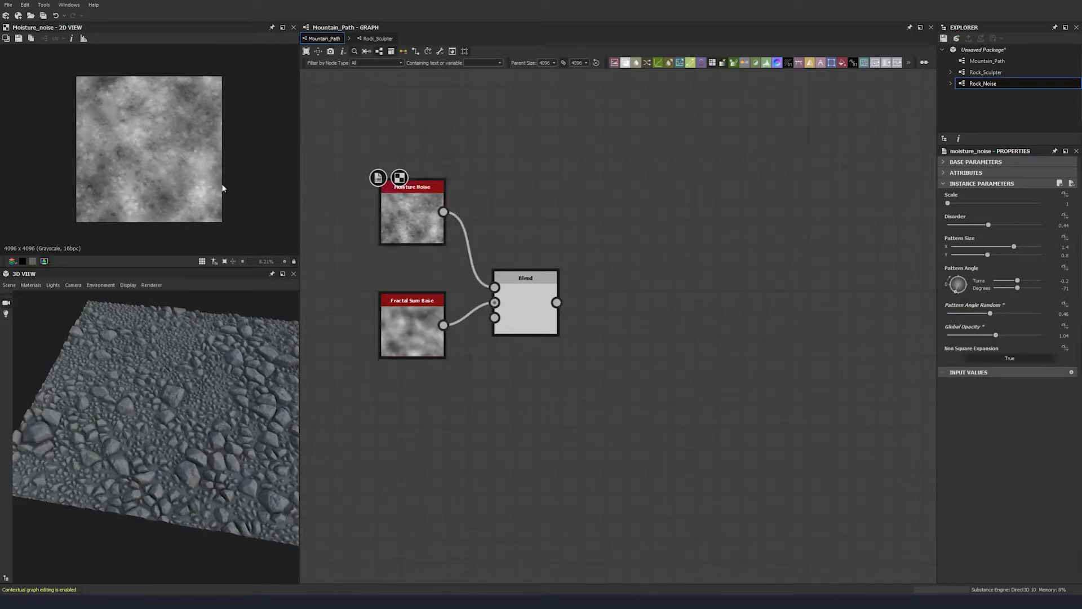
{"action": "scroll", "coordinate": [158, 152], "scroll_direction": "up", "scroll_amount": 5}
{"action": "mouse_move", "coordinate": [158, 153]}
{"action": "middle_mouse_down"}
{"action": "mouse_move", "coordinate": [102, 280]}
{"action": "mouse_move", "coordinate": [161, 154]}
{"action": "middle_mouse_up"}
{"action": "key", "text": "f"}
Add a default Moisture Noise node to compare with the adjusted one, and delete it again.
{"action": "key", "text": "space"}
{"action": "type", "text": "moi"}
{"action": "left_click", "coordinate": [438, 148]}
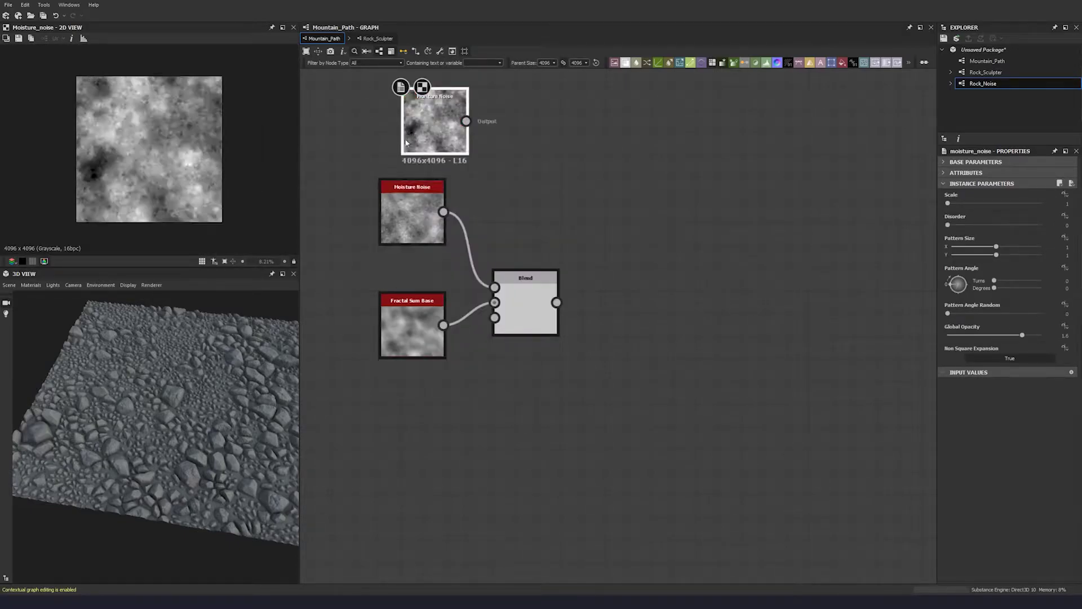
{"action": "left_click_drag", "start_coordinate": [439, 144], "coordinate": [417, 162]}
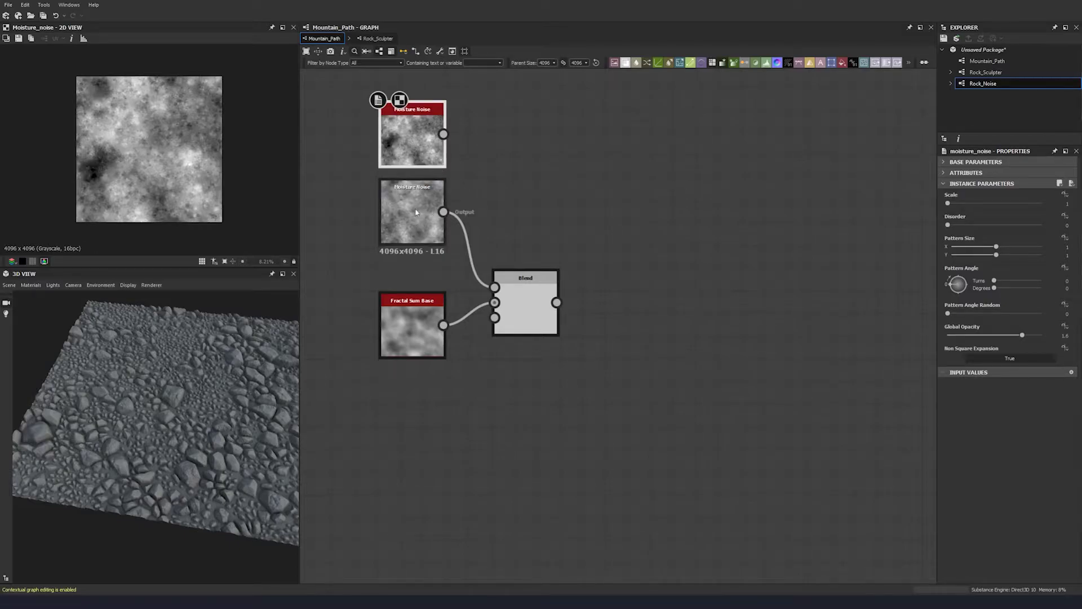
{"action": "left_click", "coordinate": [416, 226]}
{"action": "left_click", "coordinate": [412, 141]}
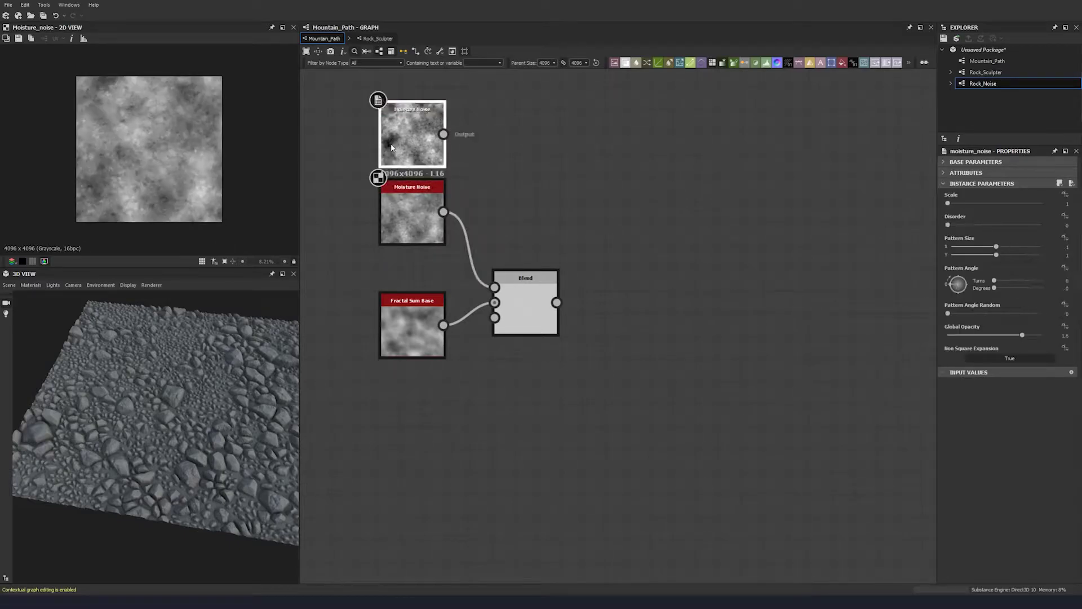
{"action": "key", "text": "Delete"}
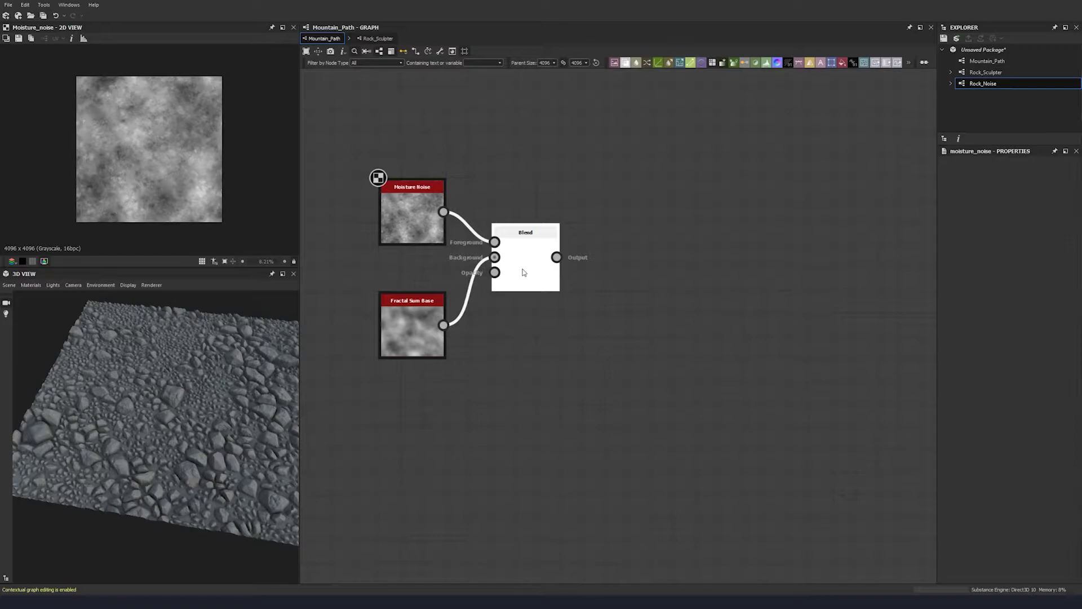
Set the Blend node's Blending Mode to Soft Light with an Opacity of 0.56, and place it between its two source nodes.
{"action": "left_click_drag", "start_coordinate": [522, 271], "coordinate": [522, 226]}
{"action": "left_click", "coordinate": [1019, 215]}
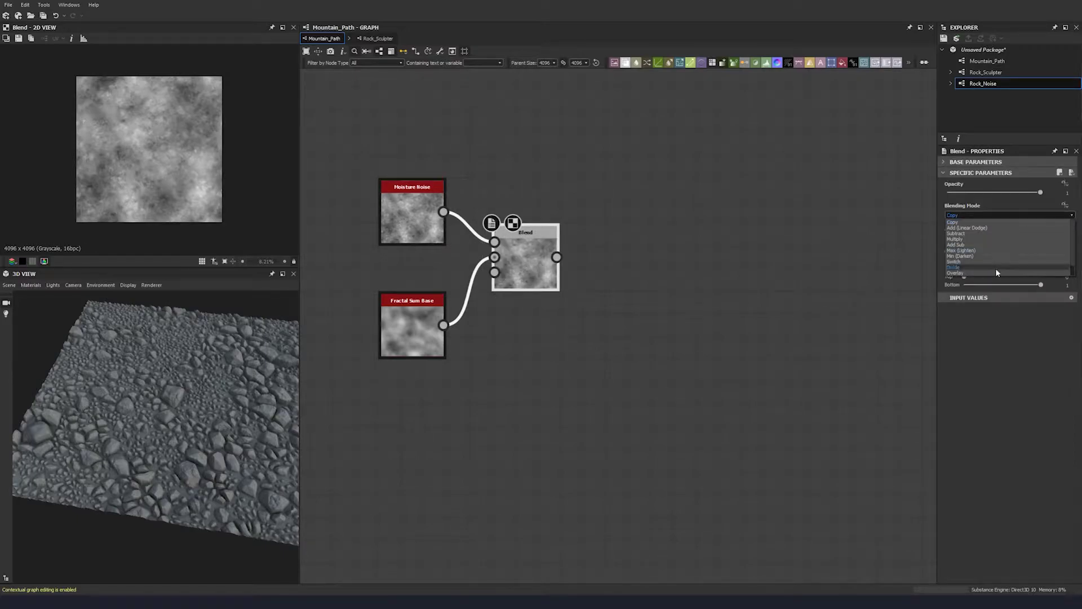
{"action": "left_click", "coordinate": [989, 274]}
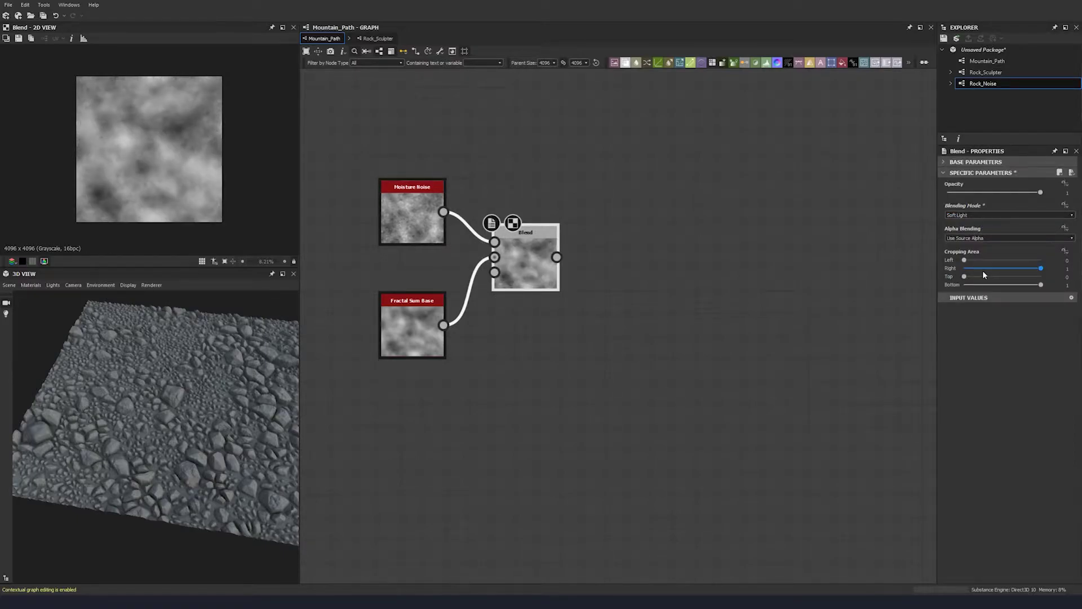
{"action": "left_click", "coordinate": [1029, 193]}
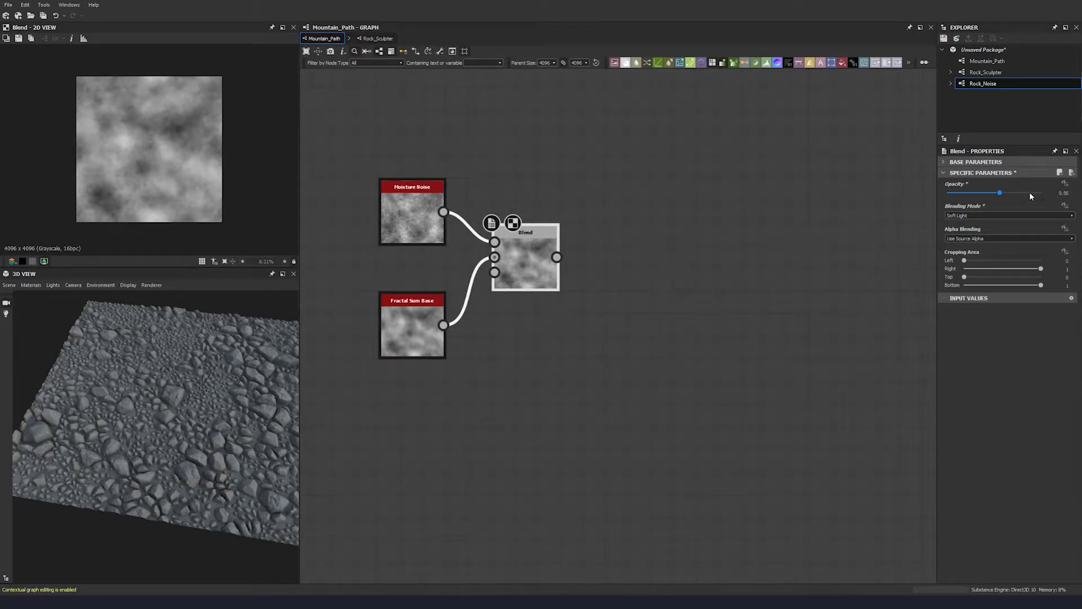
{"action": "left_click_drag", "start_coordinate": [519, 270], "coordinate": [523, 286]}
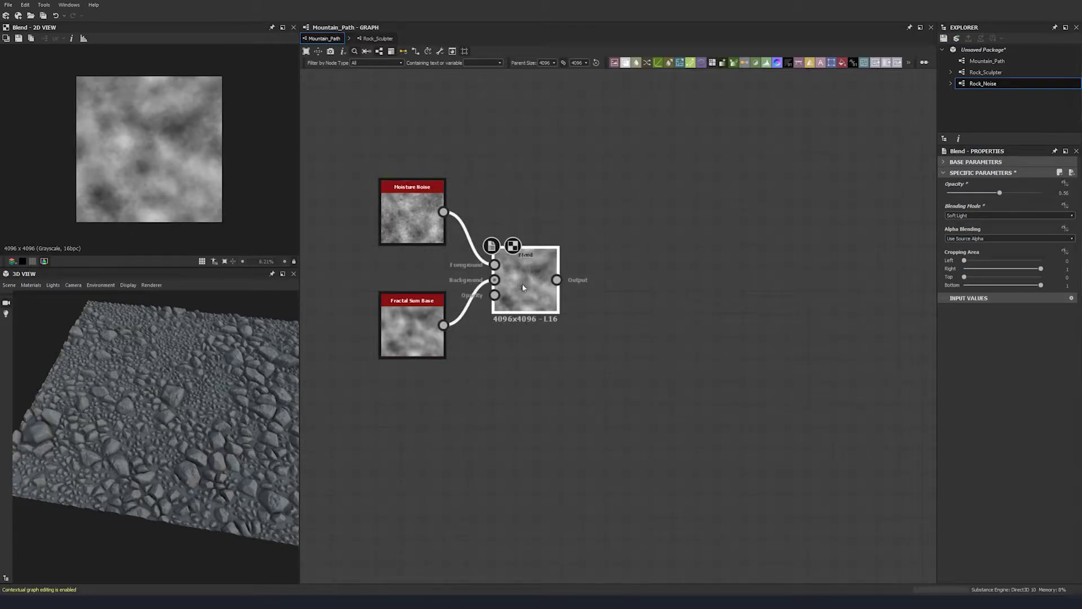
Add a Multi Directional Warp Grayscale node after the Blend node and feed the Blend output into both of its inputs.
{"action": "middle_click_drag", "start_coordinate": [462, 298], "coordinate": [446, 301]}
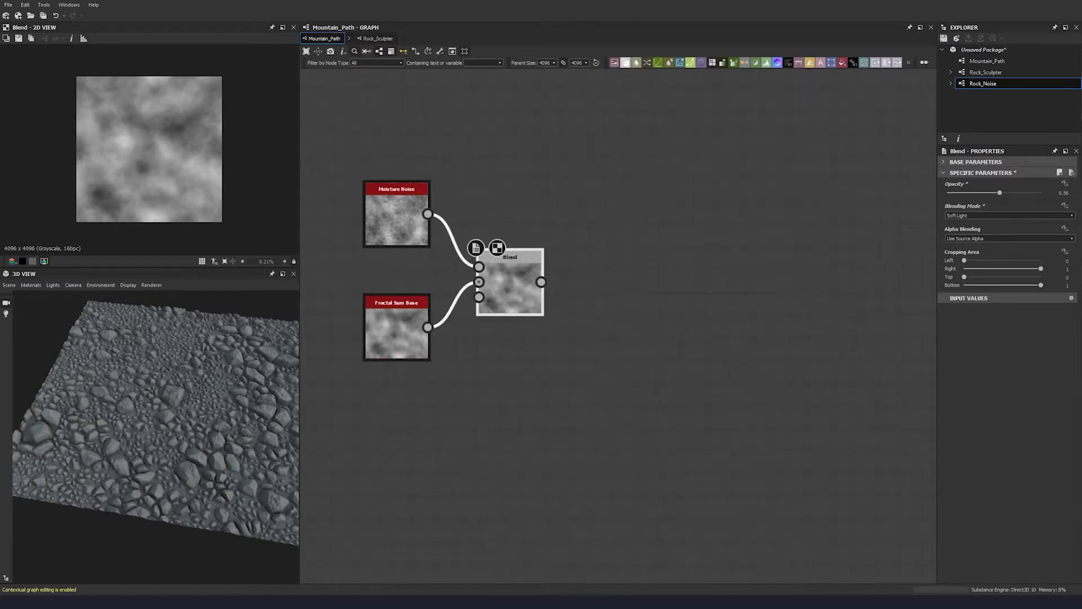
{"action": "left_click", "coordinate": [646, 269]}
{"action": "key", "text": "space"}
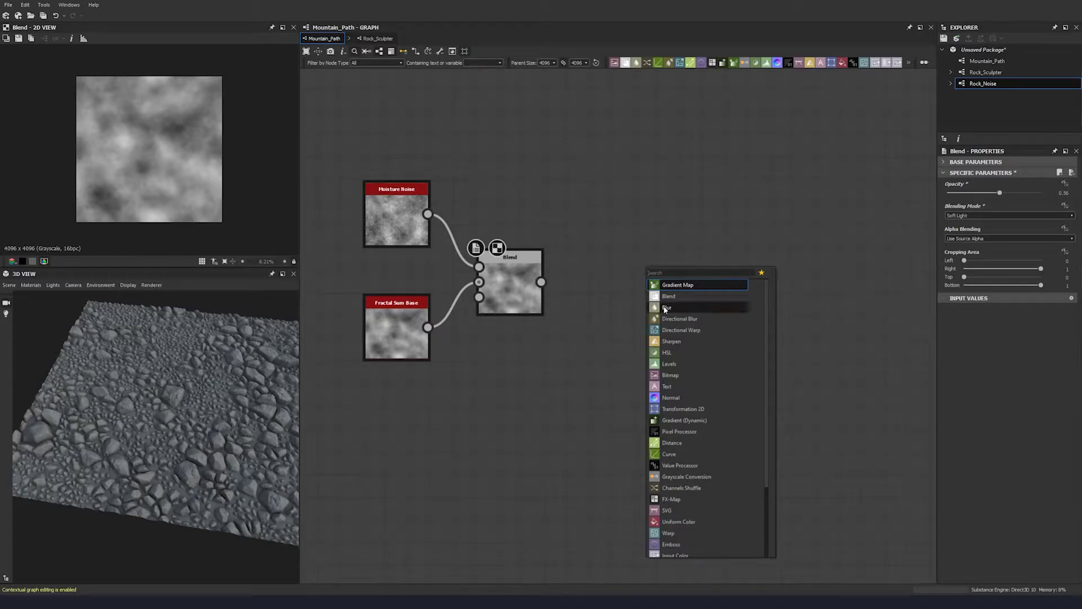
{"action": "type", "text": "m"}
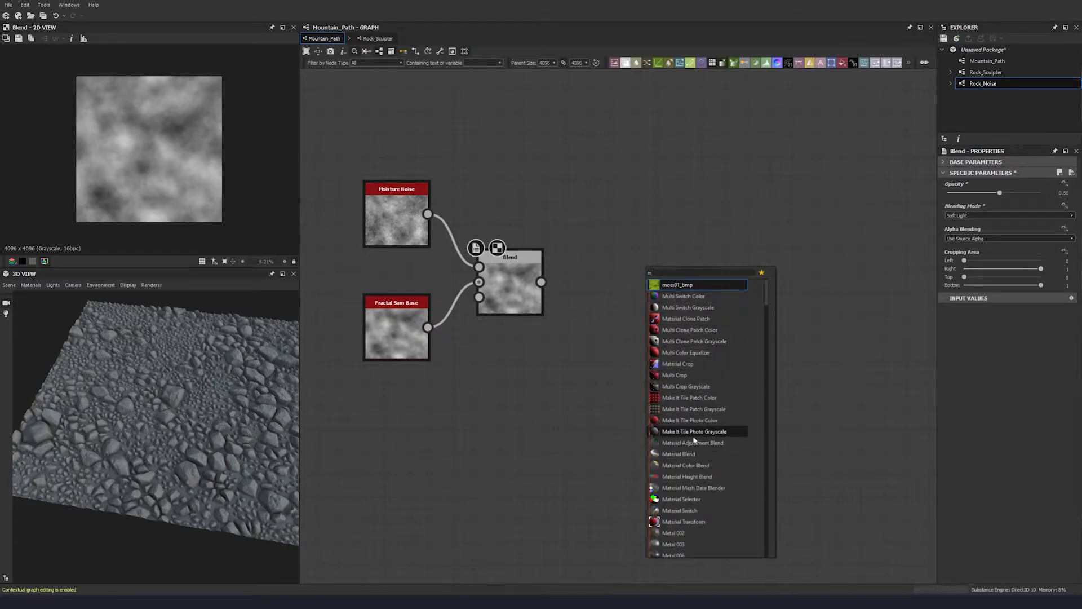
{"action": "left_click", "coordinate": [604, 363]}
{"action": "key", "text": "space"}
{"action": "type", "text": "mul"}
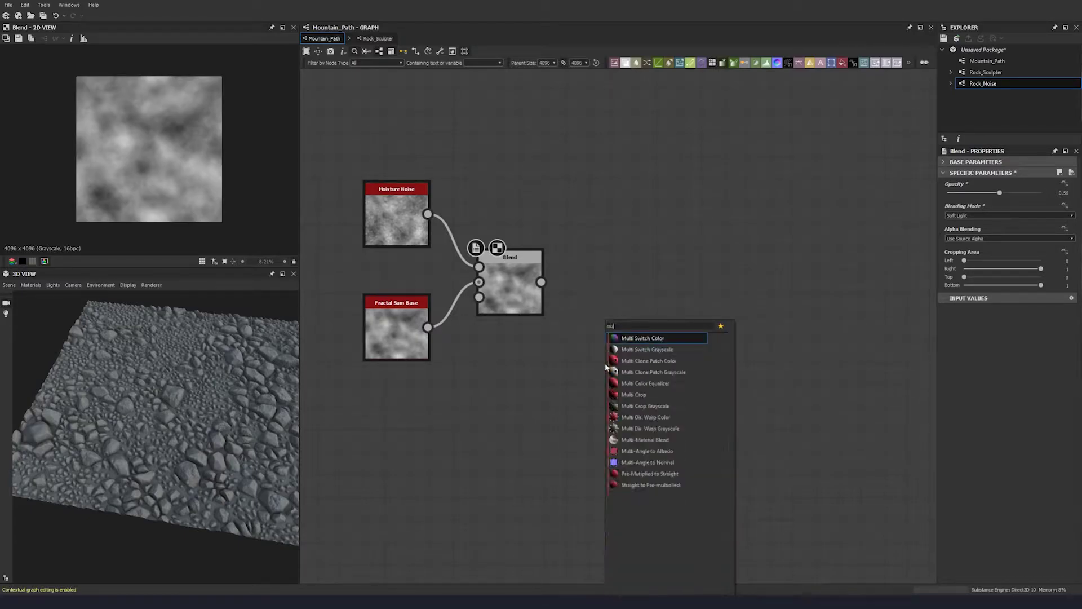
{"action": "left_click", "coordinate": [648, 429]}
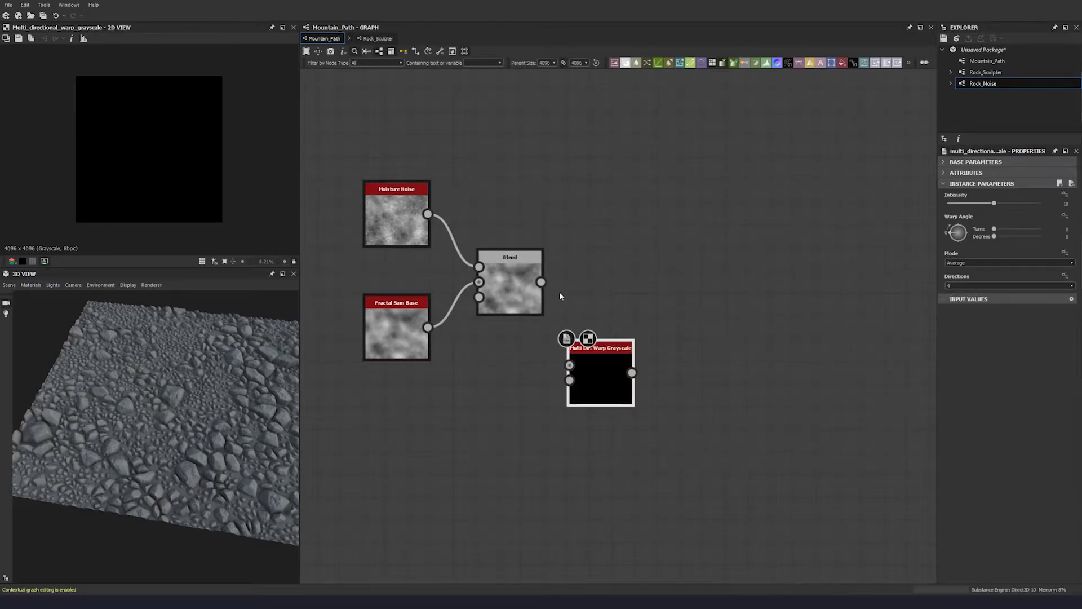
{"action": "mouse_move", "coordinate": [543, 283]}
{"action": "left_mouse_down"}
{"action": "mouse_move", "coordinate": [569, 365]}
{"action": "mouse_move", "coordinate": [541, 282]}
{"action": "left_mouse_up"}
{"action": "left_click_drag", "start_coordinate": [601, 378], "coordinate": [623, 288]}
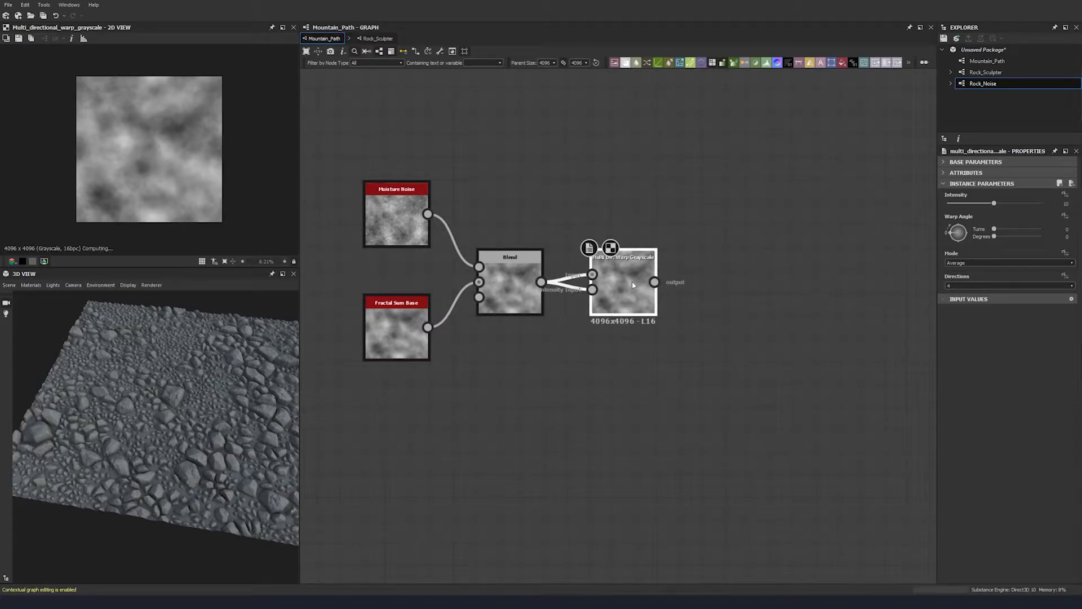
Set the Multi Directional Warp Grayscale node's Mode to Chain, Intensity to 7.5 and Warp Angle to -120 degrees.
{"action": "left_click", "coordinate": [1005, 263]}
{"action": "left_click", "coordinate": [958, 286]}
{"action": "left_click", "coordinate": [1006, 204]}
{"action": "type", "text": "7.5"}
{"action": "key", "text": "Return"}
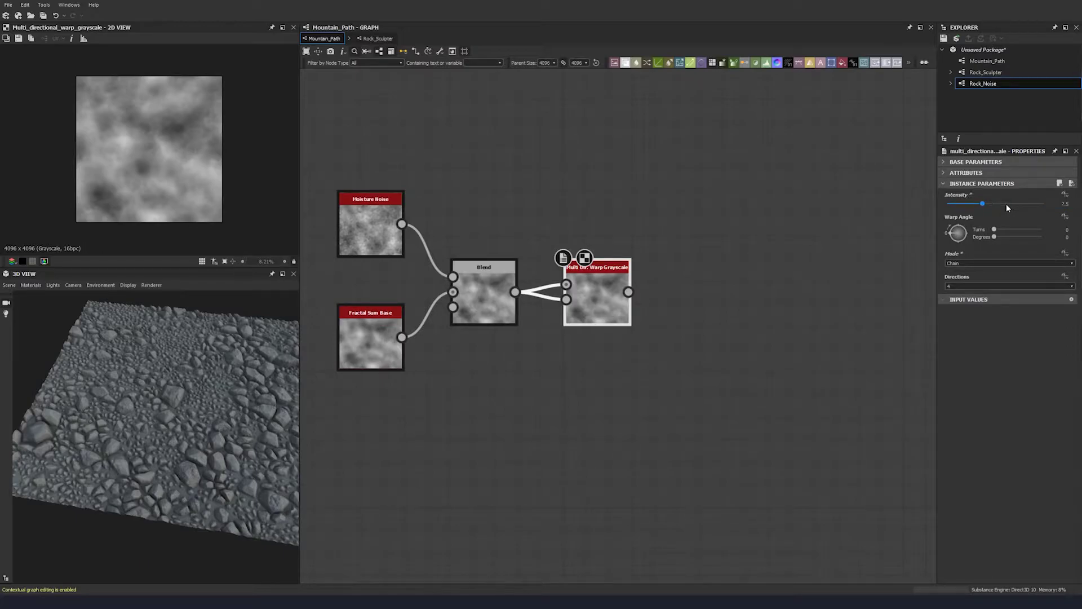
{"action": "left_click", "coordinate": [1006, 237]}
{"action": "left_click", "coordinate": [1064, 237]}
{"action": "type", "text": "-120"}
{"action": "key", "text": "Return"}
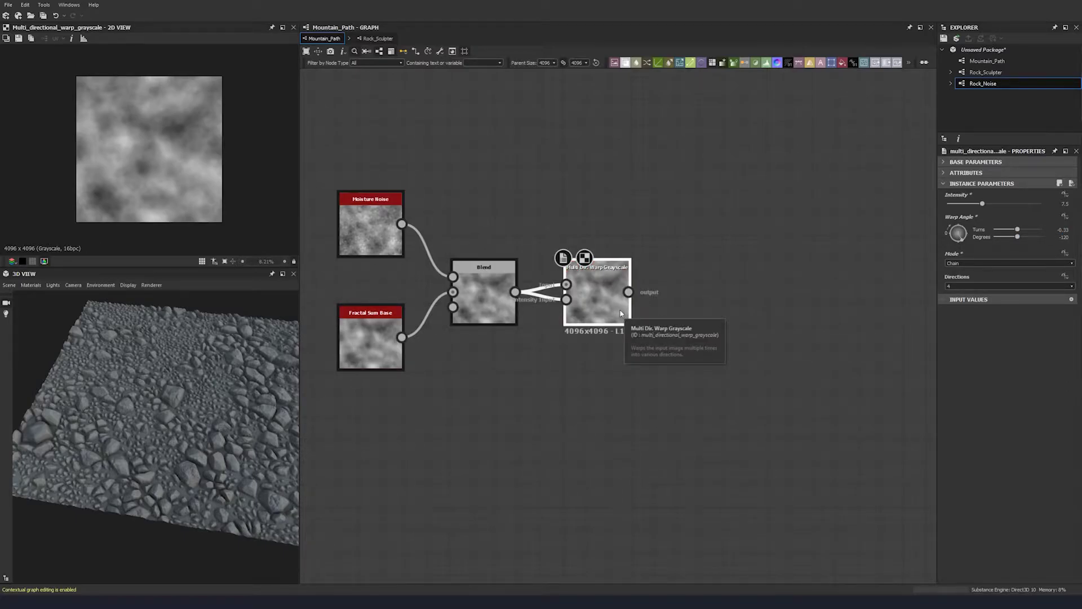
Compare the Blend node's output with the warped output in the 2D view and look over the noise node chain.
{"action": "double_click", "coordinate": [488, 301]}
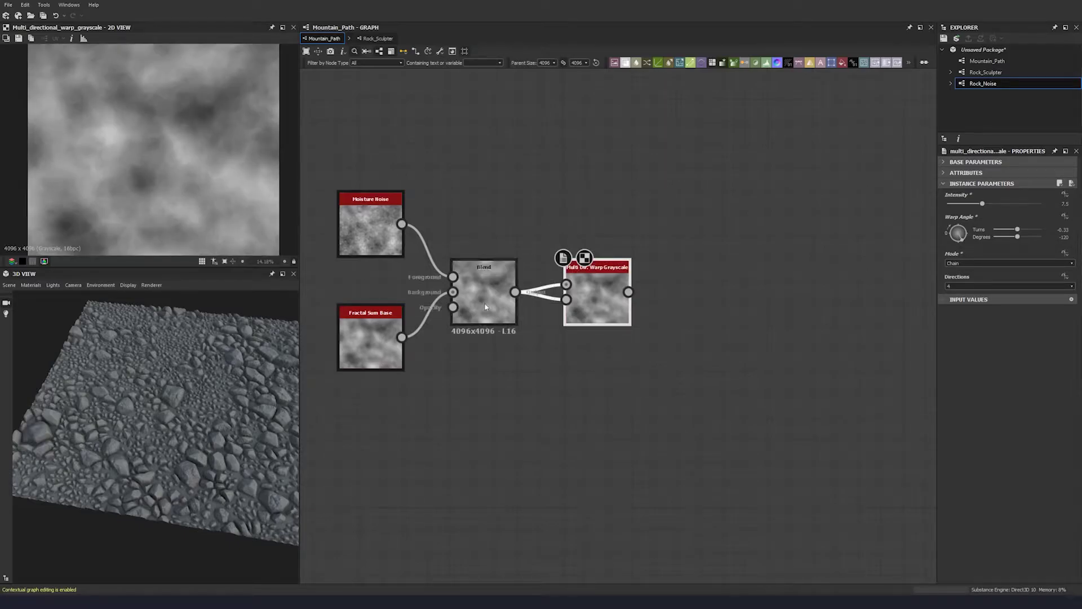
{"action": "double_click", "coordinate": [589, 310]}
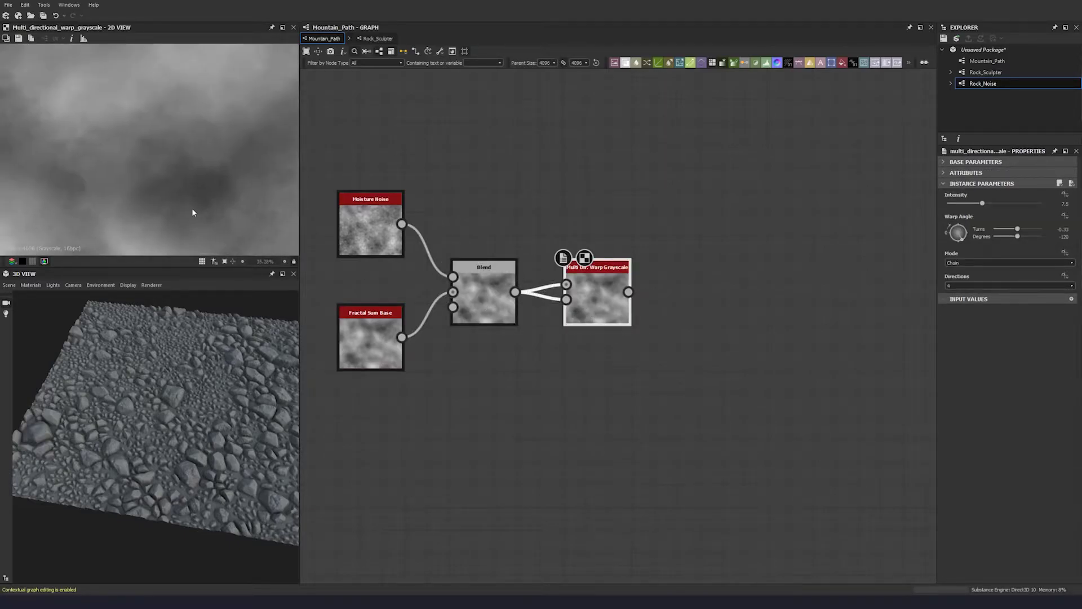
{"action": "double_click", "coordinate": [485, 306]}
{"action": "double_click", "coordinate": [589, 309]}
{"action": "scroll", "coordinate": [227, 166], "scroll_direction": "down", "scroll_amount": 2}
{"action": "scroll", "coordinate": [226, 169], "scroll_direction": "down", "scroll_amount": 5}
{"action": "scroll", "coordinate": [711, 321], "scroll_direction": "down", "scroll_amount": 5}
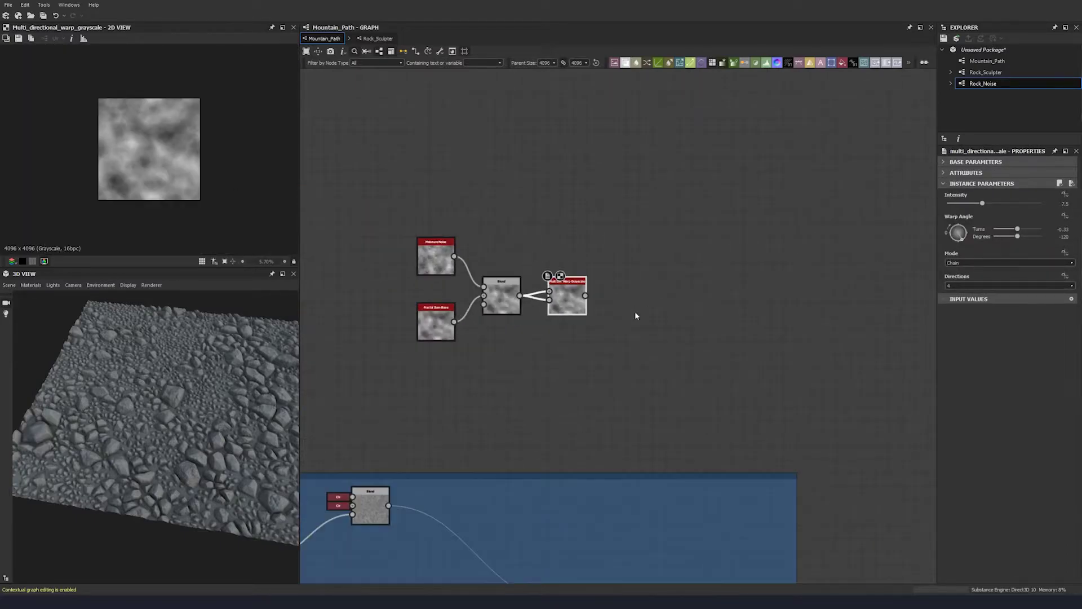
{"action": "scroll", "coordinate": [606, 288], "scroll_direction": "up", "scroll_amount": 4}
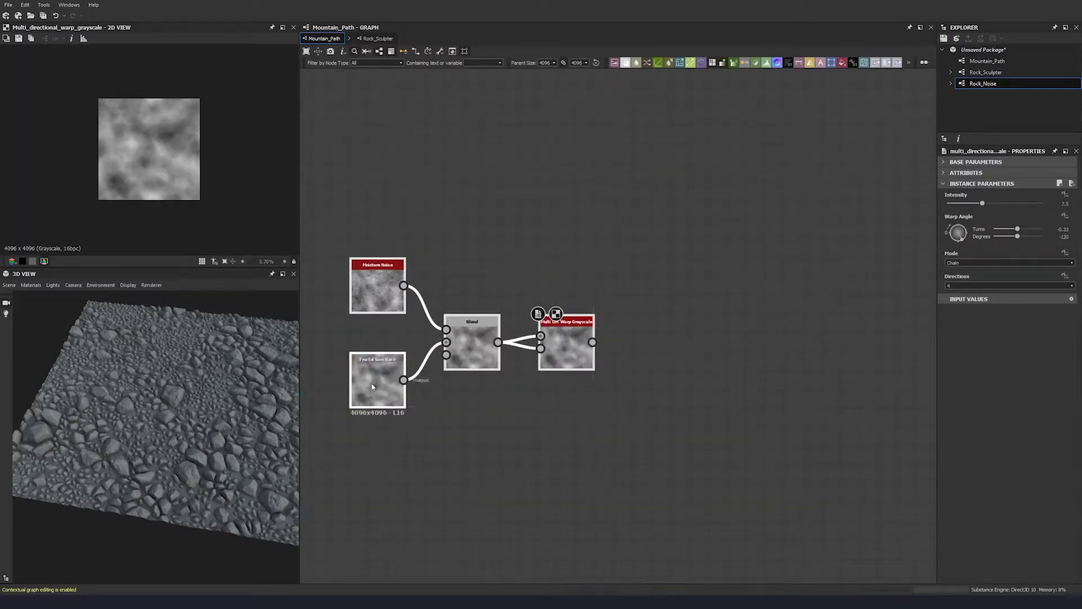
{"action": "scroll", "coordinate": [637, 366], "scroll_direction": "up", "scroll_amount": 2}
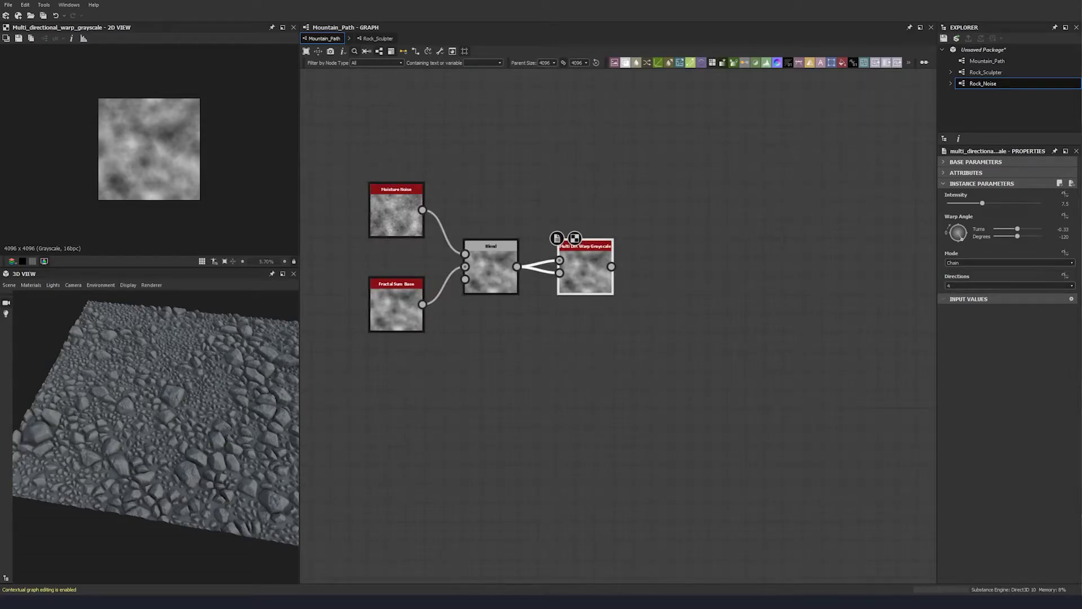
Add a Perlin Noise node above the Multi Directional Warp Grayscale node.
{"action": "left_click", "coordinate": [651, 175]}
{"action": "middle_click_drag", "start_coordinate": [652, 175], "coordinate": [525, 341]}
{"action": "key", "text": "space"}
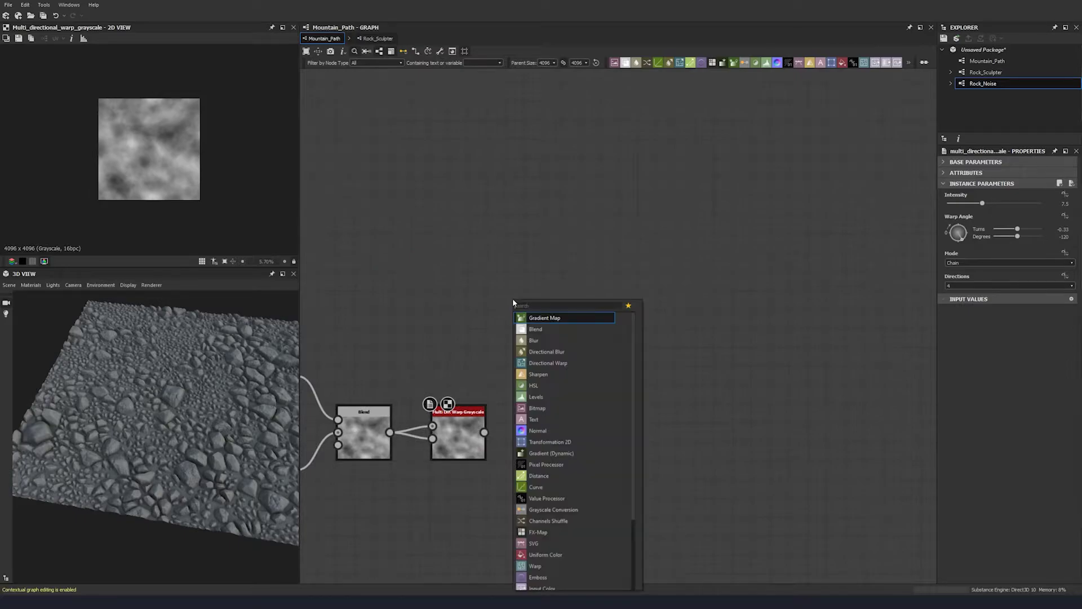
{"action": "type", "text": "perli"}
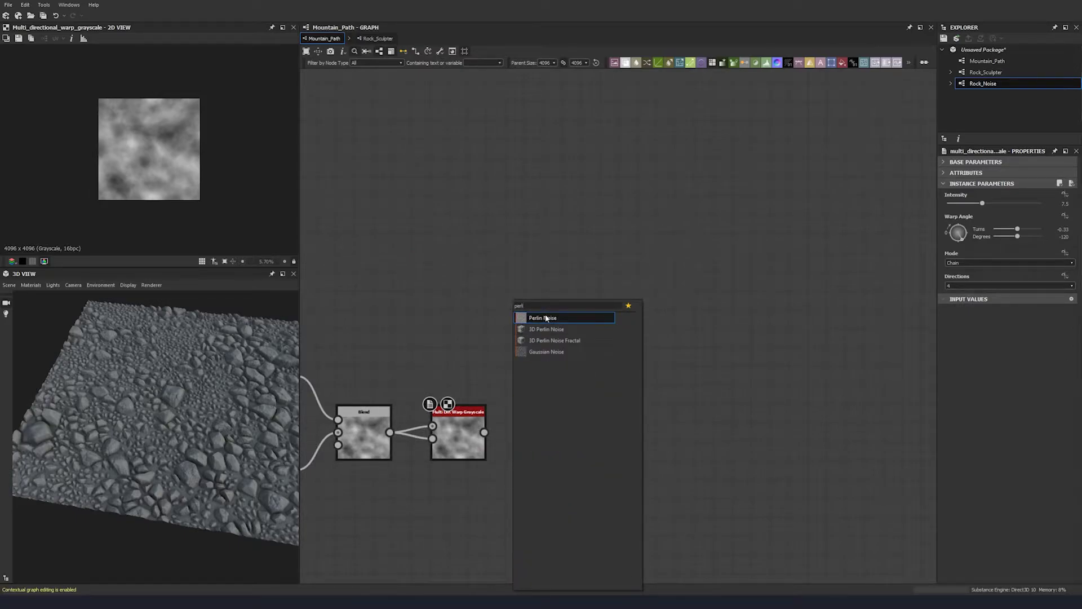
{"action": "left_click", "coordinate": [541, 317]}
{"action": "left_click_drag", "start_coordinate": [523, 309], "coordinate": [473, 309]}
Set the Perlin Noise node's Scale to 14 and Disorder to 0.32, and align it above the warp node.
{"action": "left_click", "coordinate": [1066, 204]}
{"action": "type", "text": "14"}
{"action": "key", "text": "Return"}
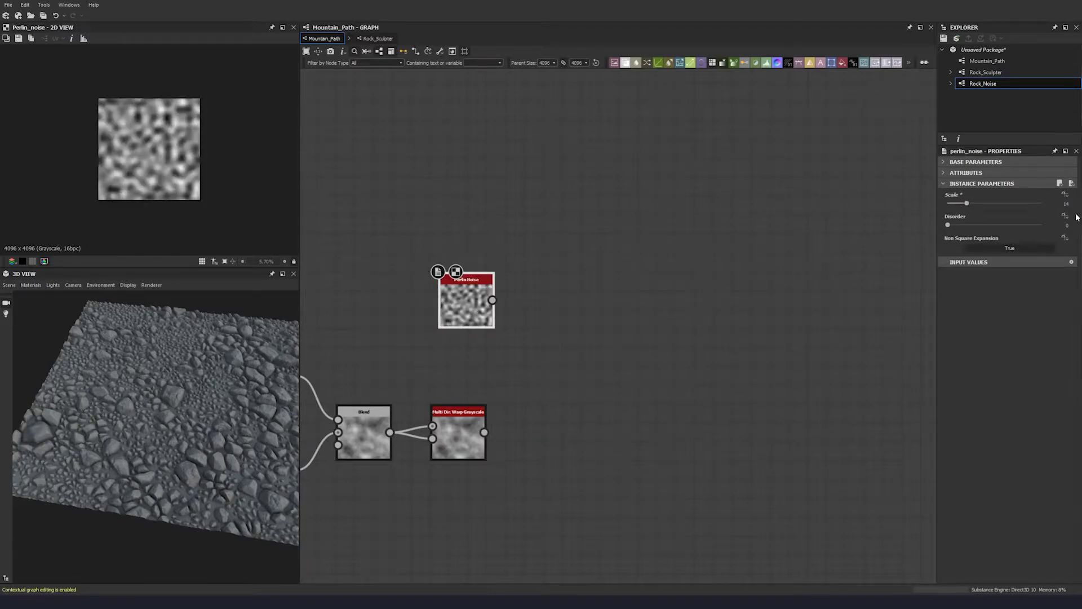
{"action": "left_click", "coordinate": [1071, 226]}
{"action": "type", "text": "0.32"}
{"action": "key", "text": "Return"}
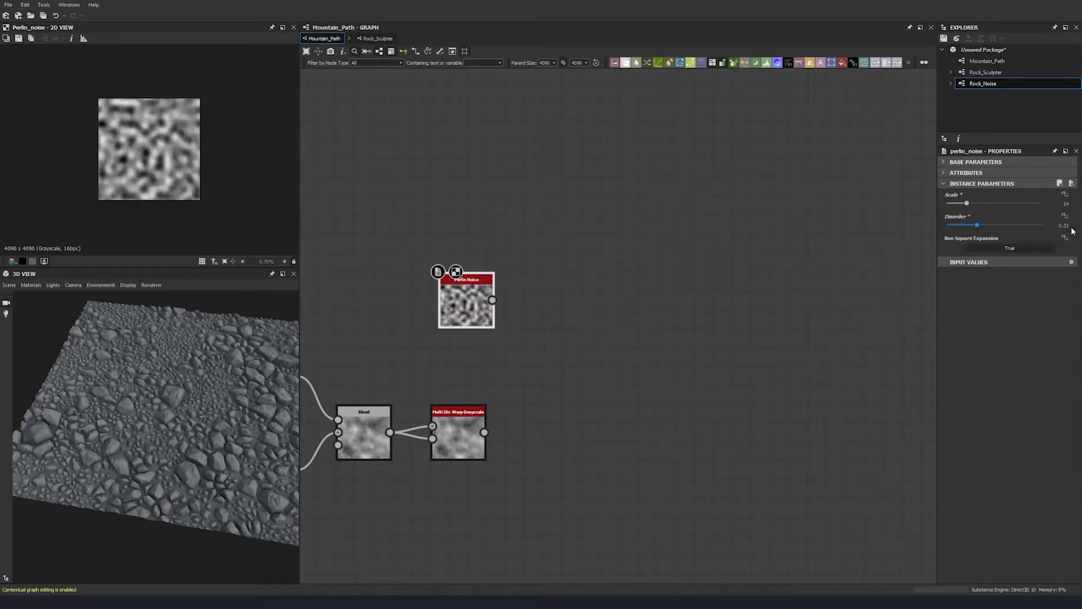
{"action": "left_click_drag", "start_coordinate": [480, 307], "coordinate": [473, 307]}
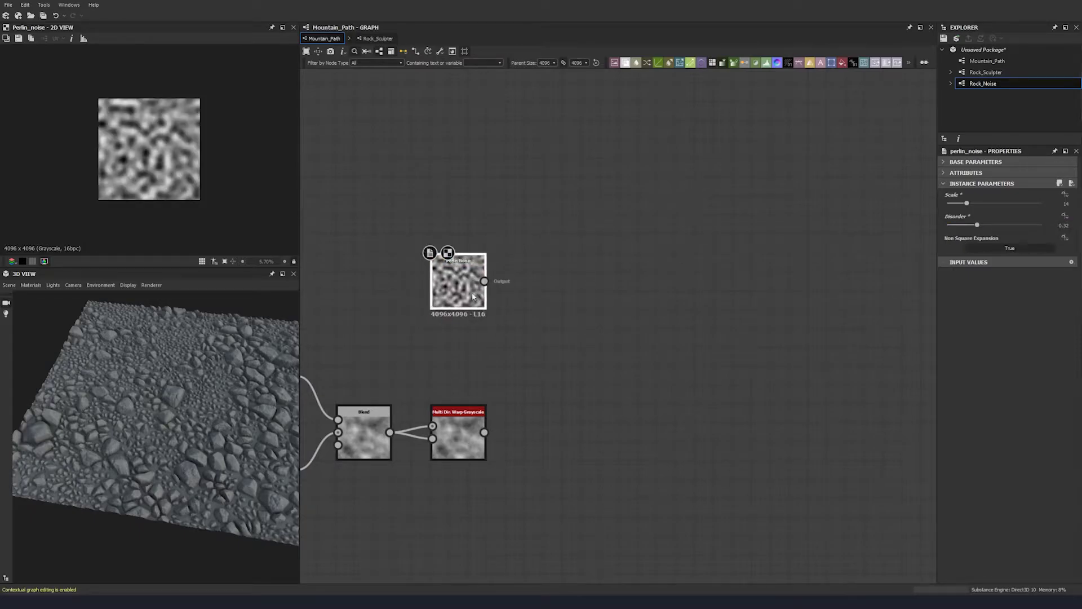
Duplicate the warp node, feeding Perlin Noise into the copy's Input and the first warp's output into its Intensity Input.
{"action": "left_click", "coordinate": [587, 320]}
{"action": "key", "text": "space"}
{"action": "key", "text": "Escape"}
{"action": "left_click", "coordinate": [459, 431]}
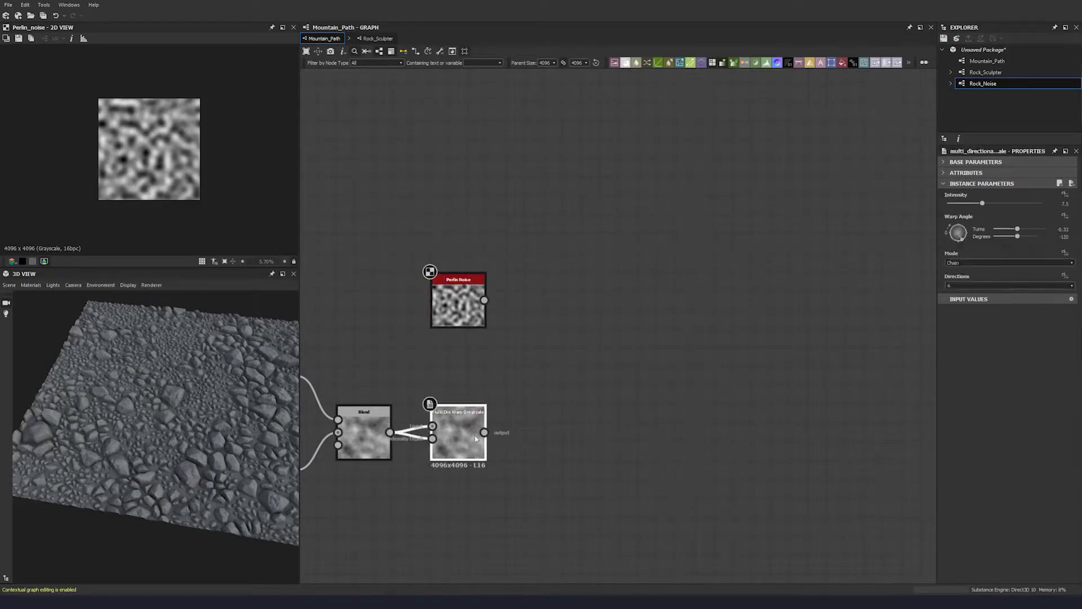
{"action": "key", "text": "ctrl+d"}
{"action": "left_click_drag", "start_coordinate": [484, 300], "coordinate": [483, 433]}
{"action": "double_click", "coordinate": [472, 447]}
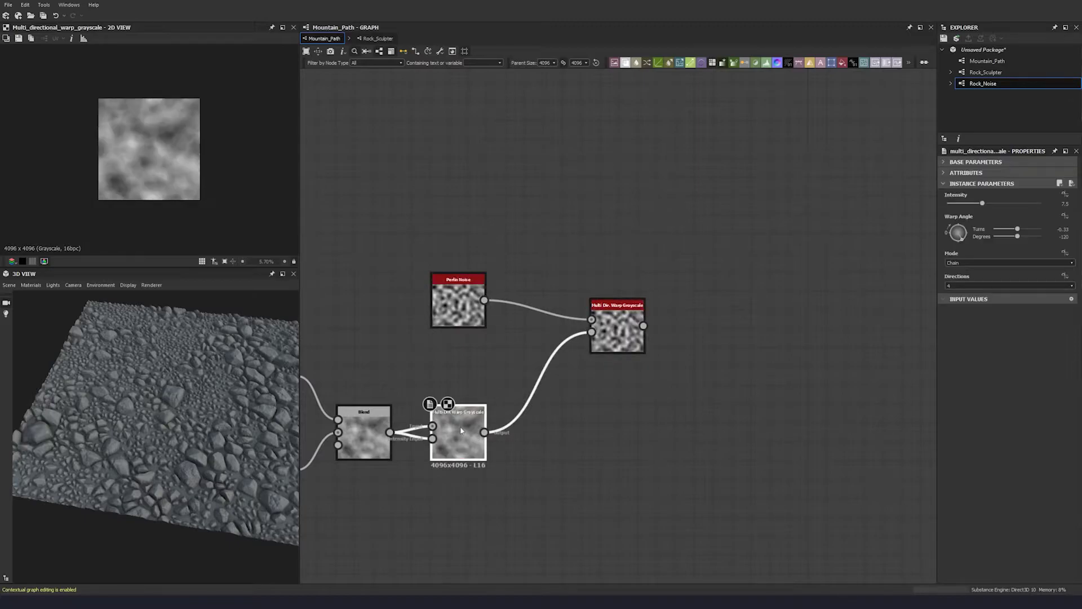
{"action": "left_click_drag", "start_coordinate": [628, 340], "coordinate": [593, 371]}
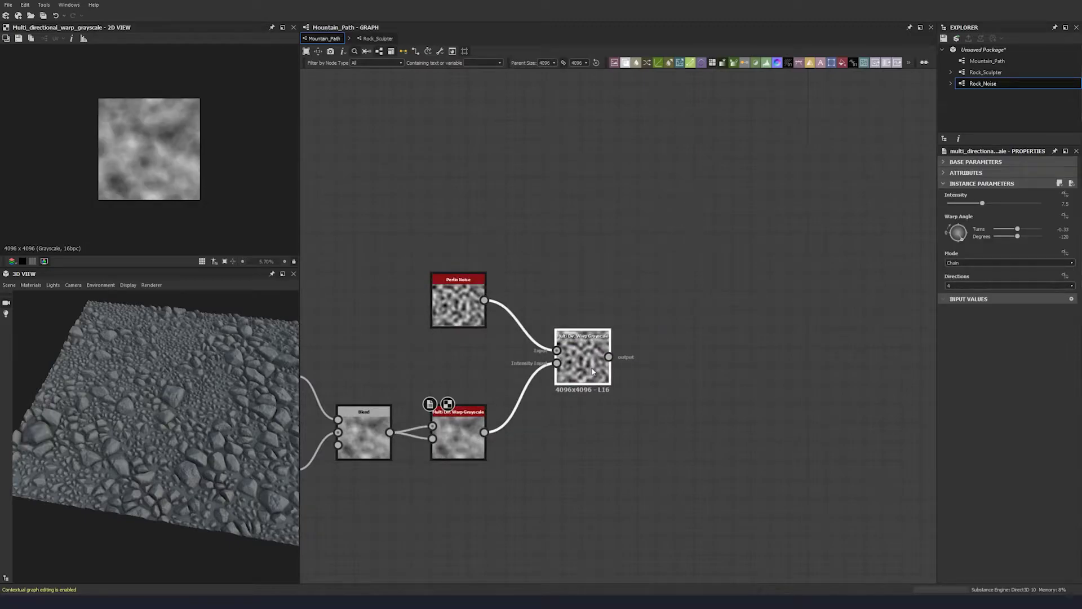
Set the duplicated warp node's Intensity to 80 and its Mode to Average.
{"action": "double_click", "coordinate": [592, 372]}
{"action": "left_click", "coordinate": [1073, 205]}
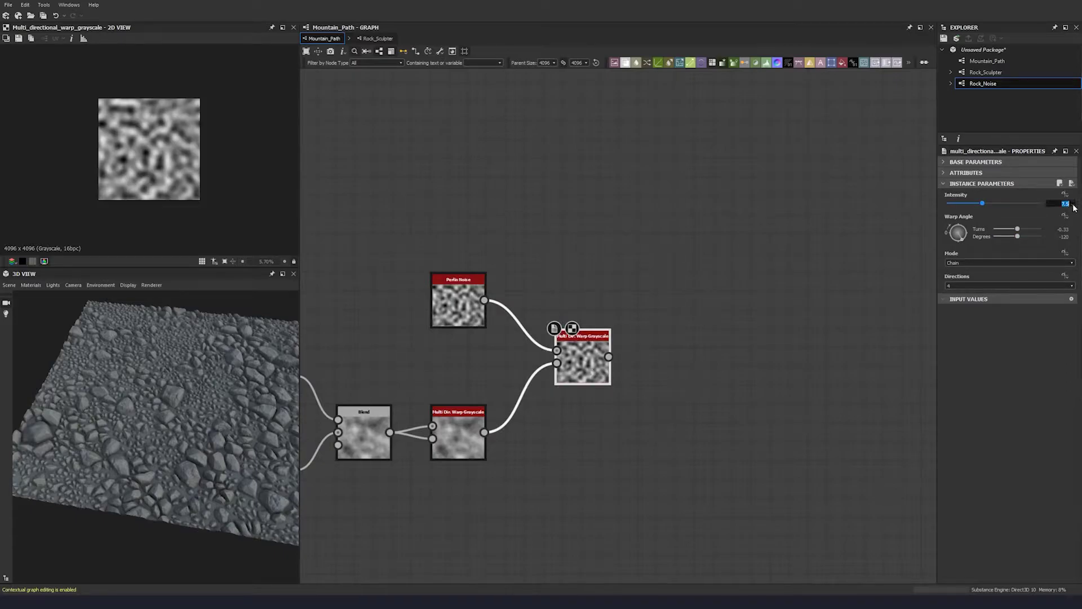
{"action": "type", "text": "80"}
{"action": "key", "text": "Return"}
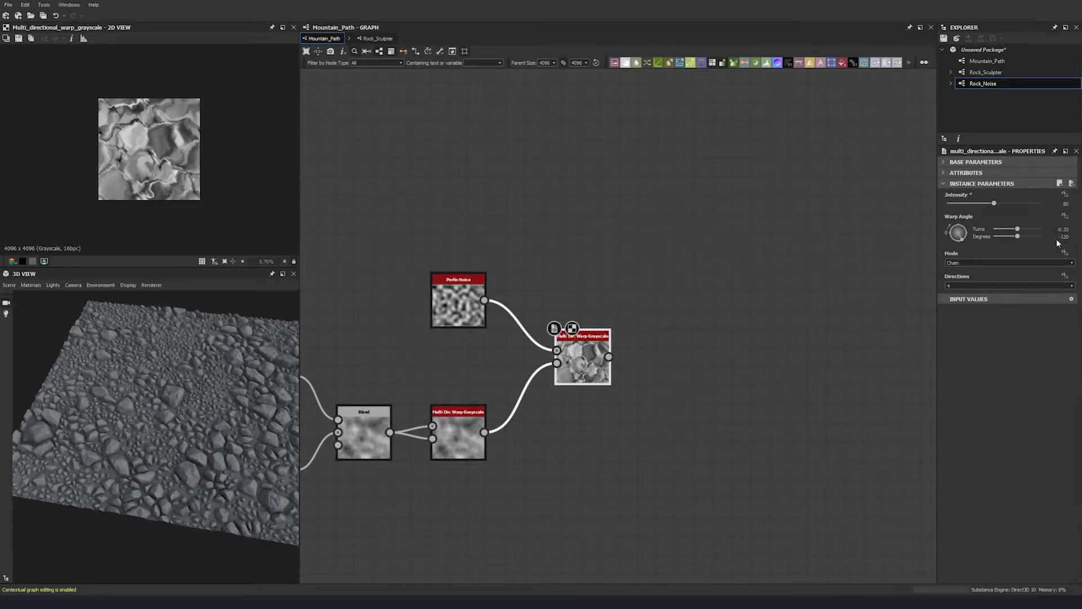
{"action": "left_click", "coordinate": [1001, 262]}
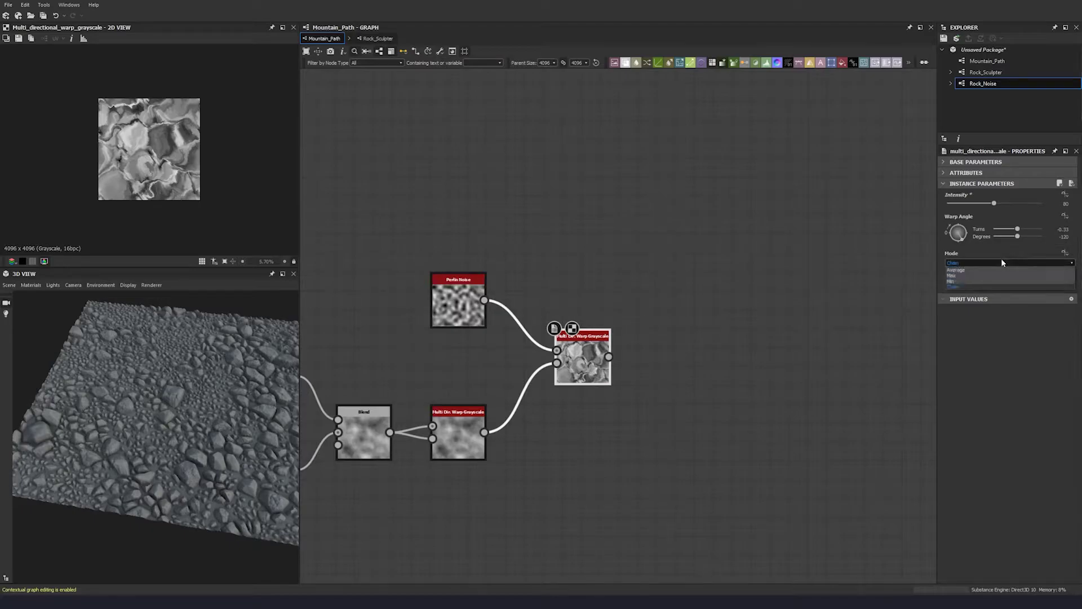
{"action": "left_click", "coordinate": [645, 268]}
{"action": "scroll", "coordinate": [93, 129], "scroll_direction": "up", "scroll_amount": 4}
{"action": "scroll", "coordinate": [158, 159], "scroll_direction": "down", "scroll_amount": 1}
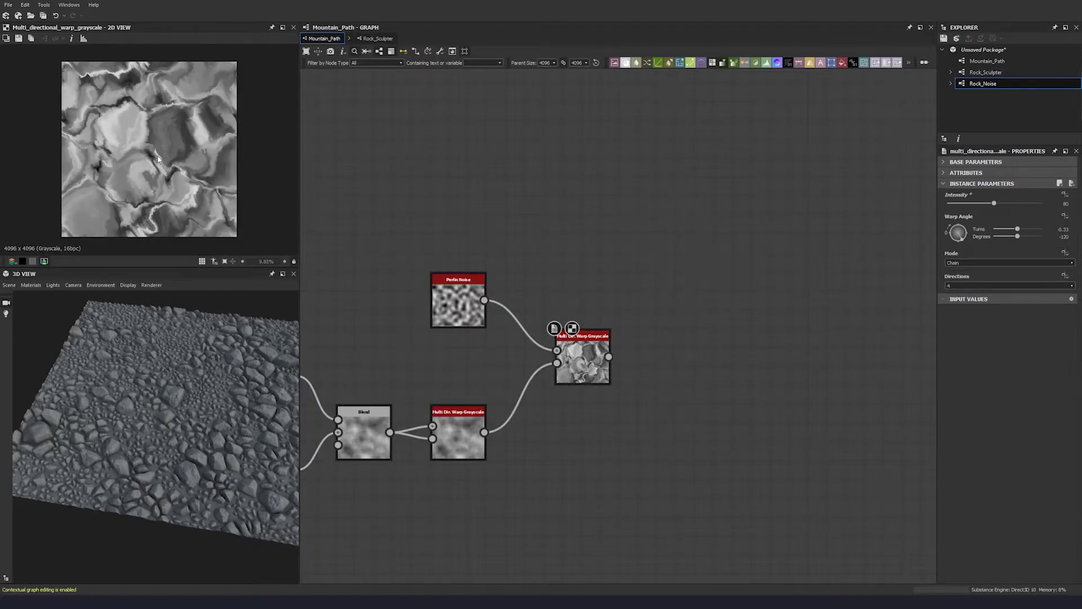
{"action": "left_click", "coordinate": [959, 262]}
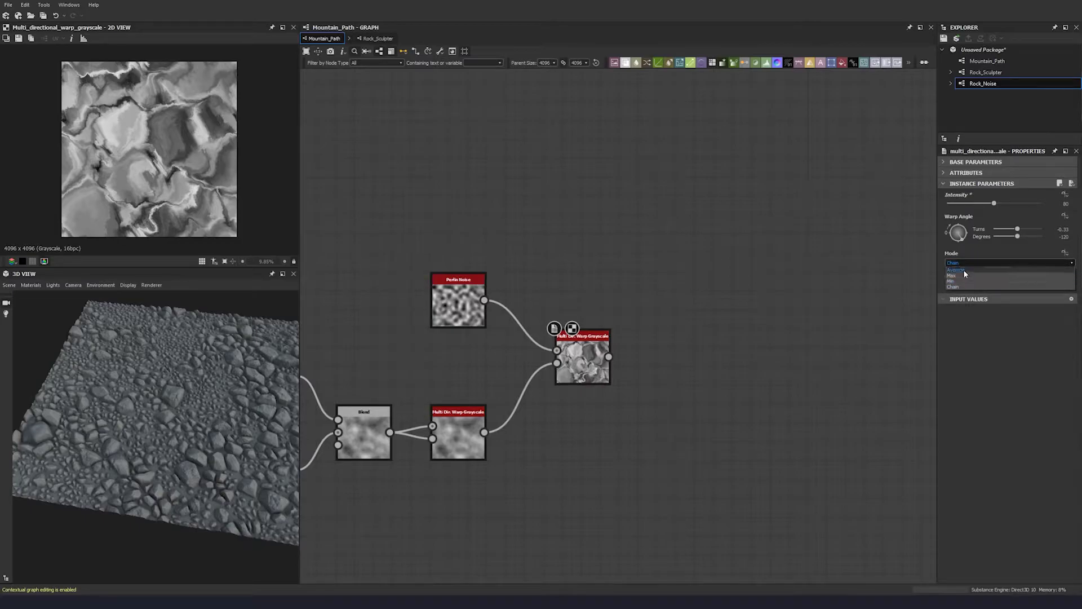
{"action": "left_click", "coordinate": [963, 269]}
{"action": "middle_click_drag", "start_coordinate": [656, 422], "coordinate": [608, 387]}
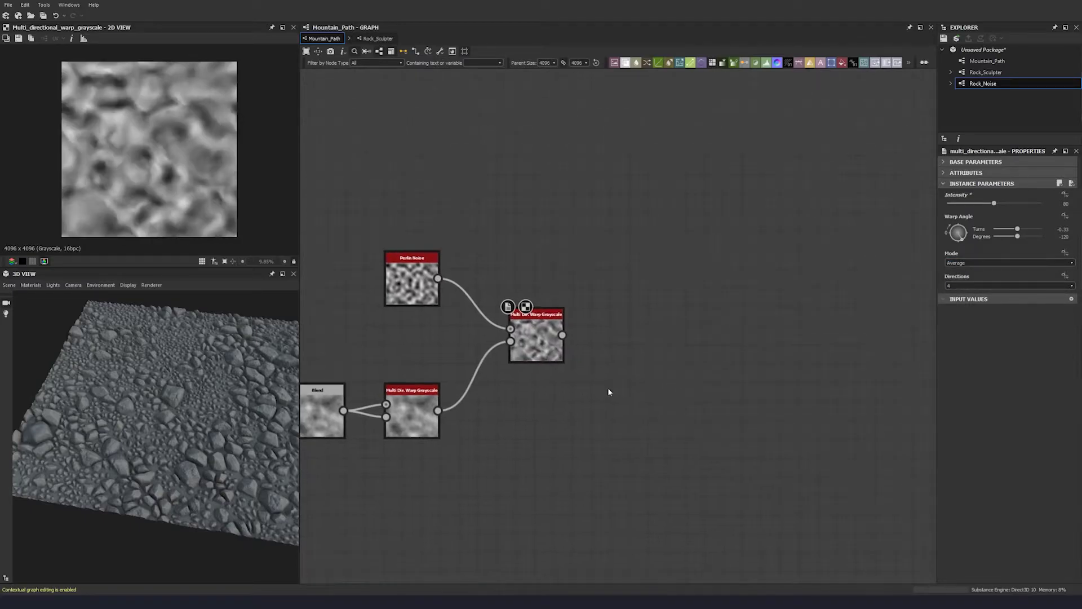
{"action": "left_click", "coordinate": [423, 414]}
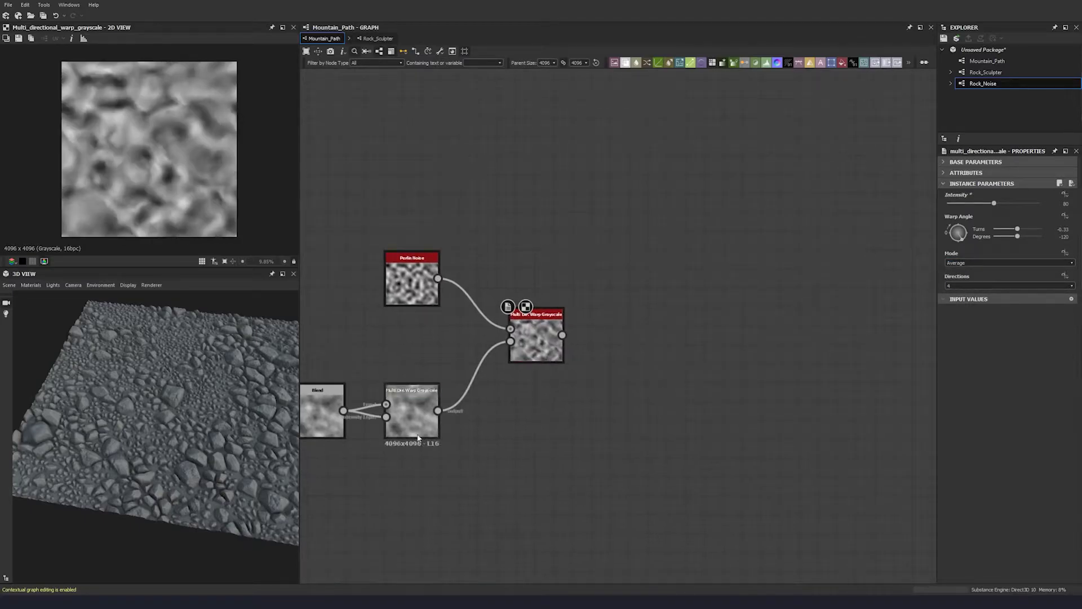
{"action": "left_click", "coordinate": [535, 343]}
Add a Blend node with the second warp's output as Foreground and the first warp's output as Background.
{"action": "middle_click_drag", "start_coordinate": [601, 409], "coordinate": [573, 364]}
{"action": "key", "text": "space"}
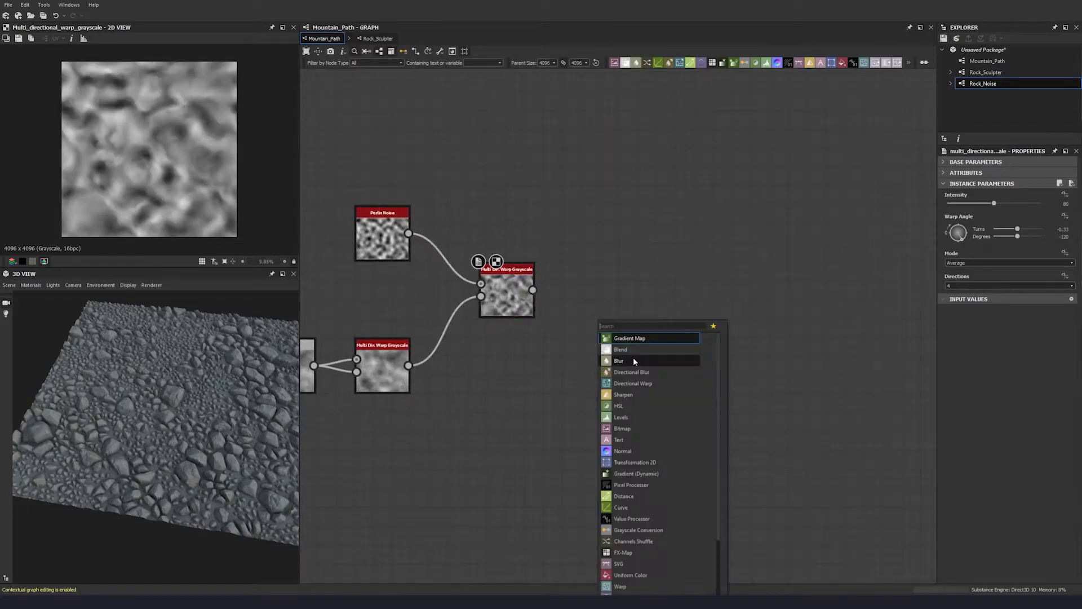
{"action": "left_click", "coordinate": [634, 356]}
{"action": "left_click_drag", "start_coordinate": [532, 289], "coordinate": [409, 365]}
{"action": "left_click_drag", "start_coordinate": [583, 372], "coordinate": [620, 374]}
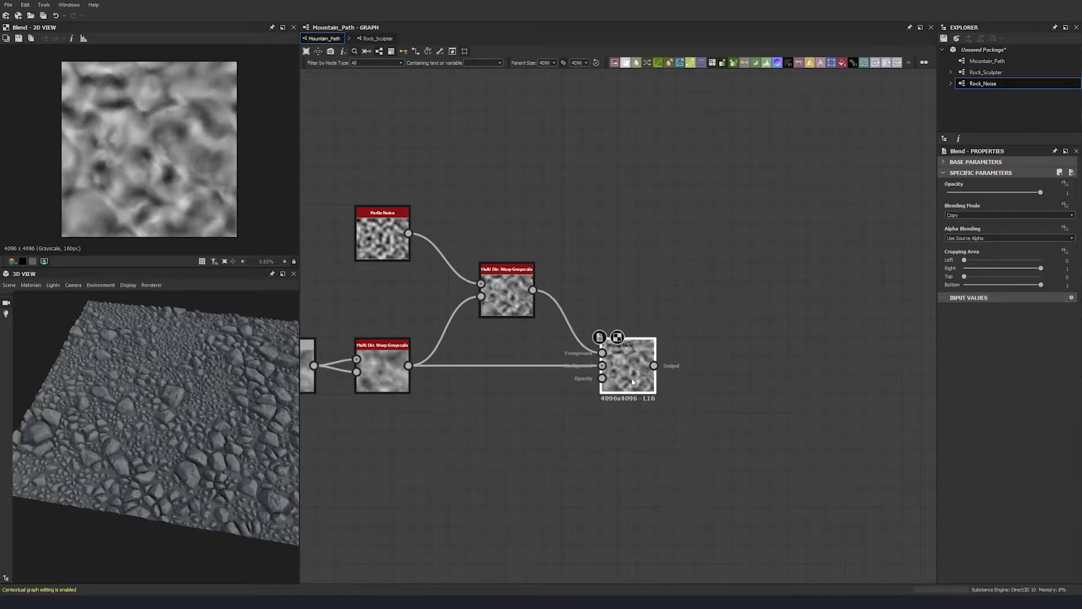
Set the new Blend node's Blending Mode to Soft Light and Opacity to 0.63, and compare it with its source nodes.
{"action": "left_click", "coordinate": [962, 215]}
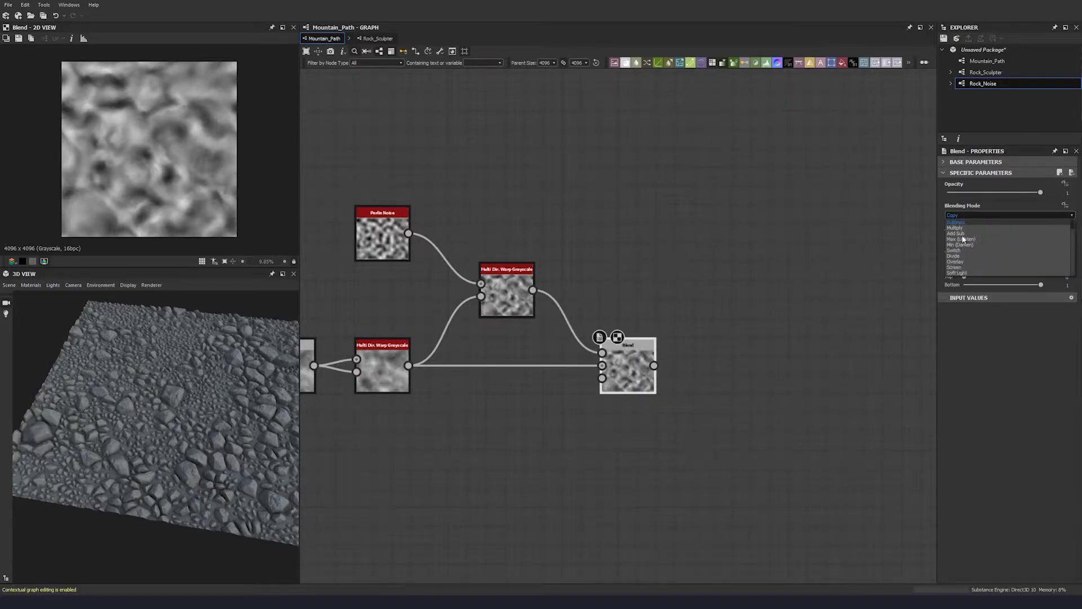
{"action": "left_click", "coordinate": [964, 273]}
{"action": "type", "text": "0.63"}
{"action": "key", "text": "Return"}
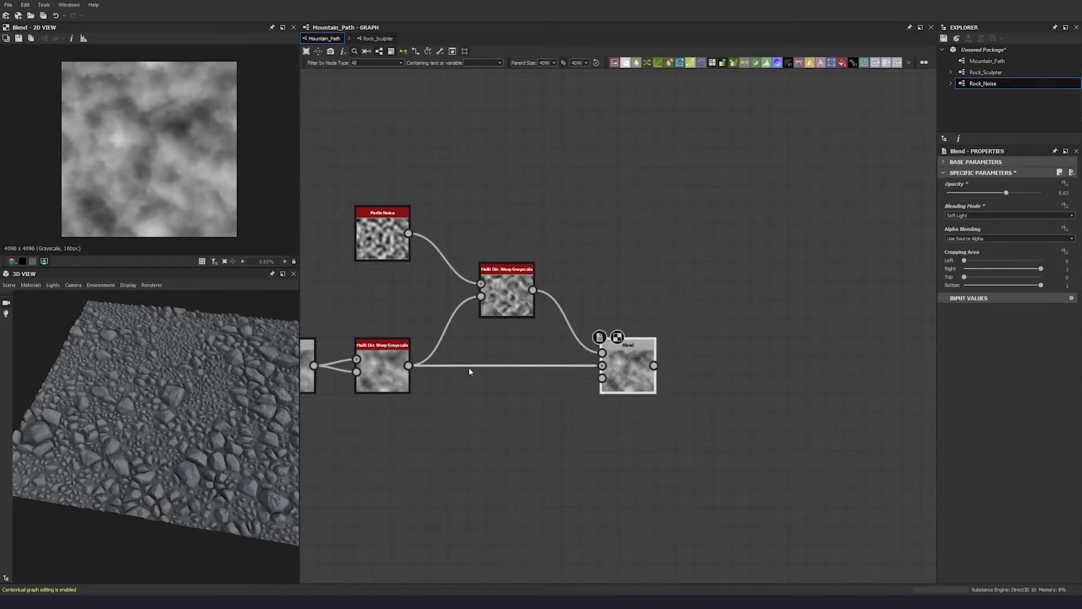
{"action": "left_click", "coordinate": [383, 372]}
{"action": "left_click", "coordinate": [622, 385]}
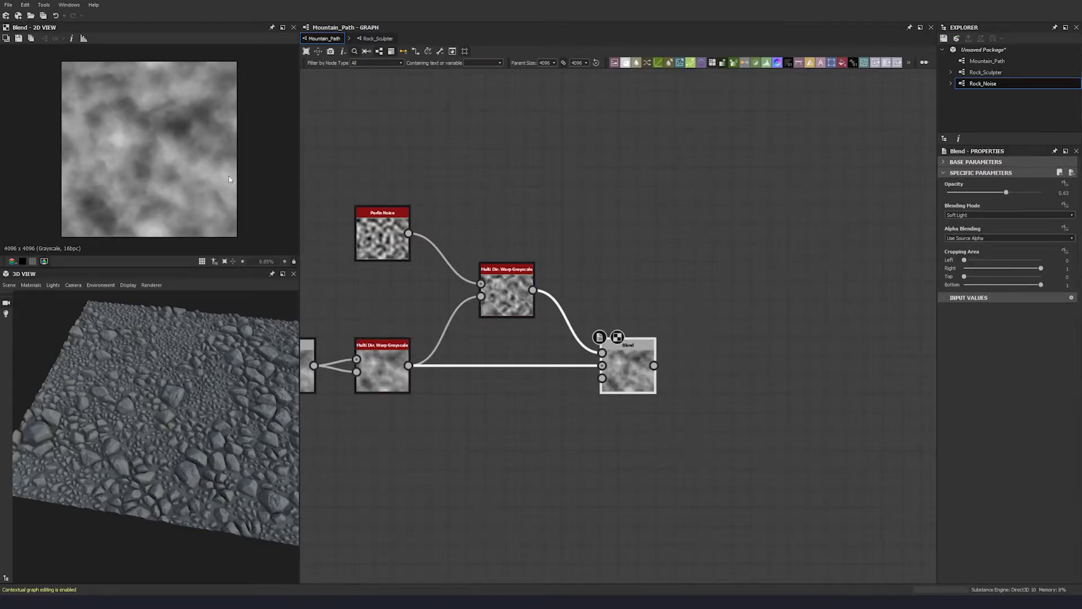
{"action": "left_click", "coordinate": [506, 290]}
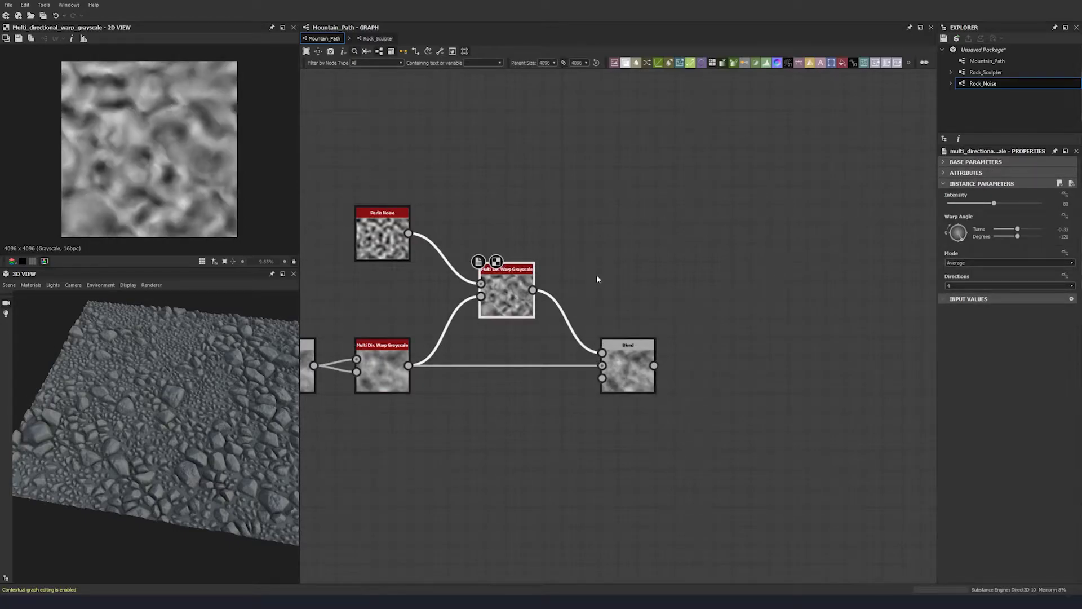
{"action": "middle_click_drag", "start_coordinate": [598, 280], "coordinate": [553, 253]}
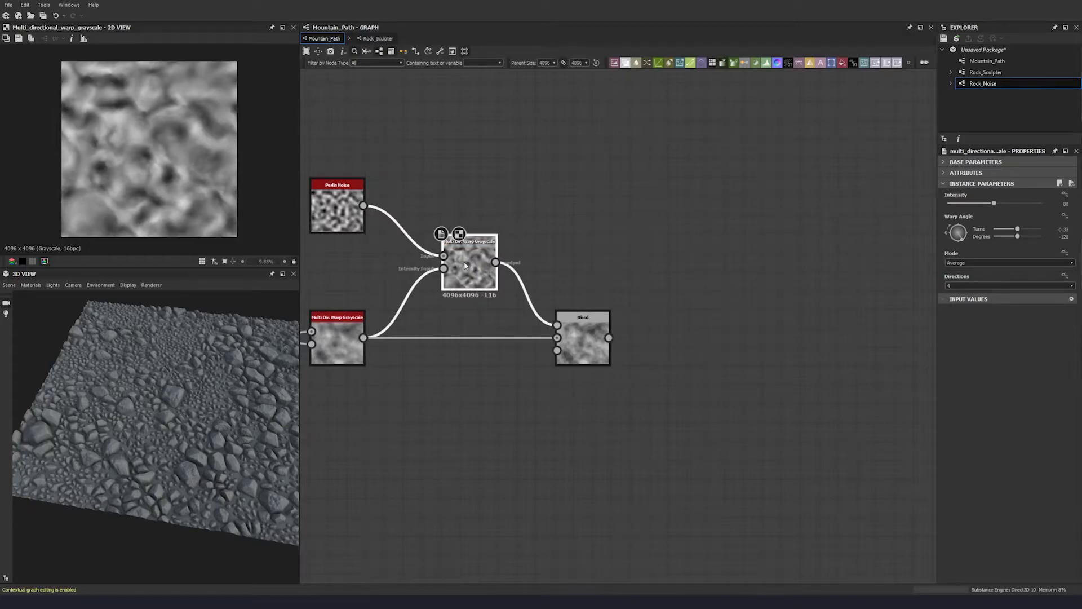
Add a BnW Spots 3 node above the second Blend node.
{"action": "middle_click_drag", "start_coordinate": [587, 316], "coordinate": [517, 273]}
{"action": "scroll", "coordinate": [533, 246], "scroll_direction": "down", "scroll_amount": 1}
{"action": "key", "text": "space"}
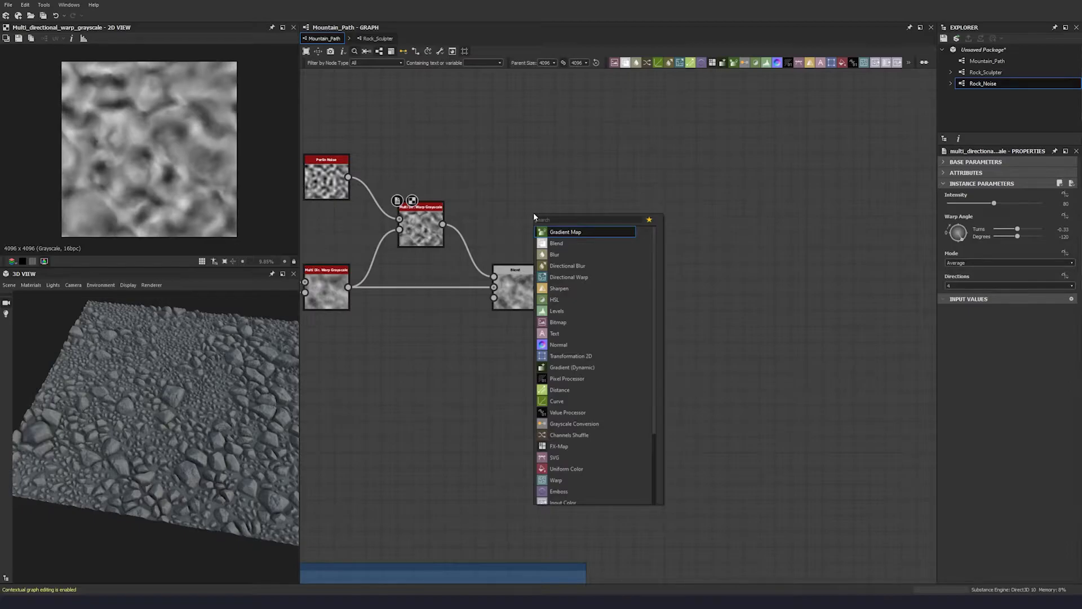
{"action": "type", "text": "bn"}
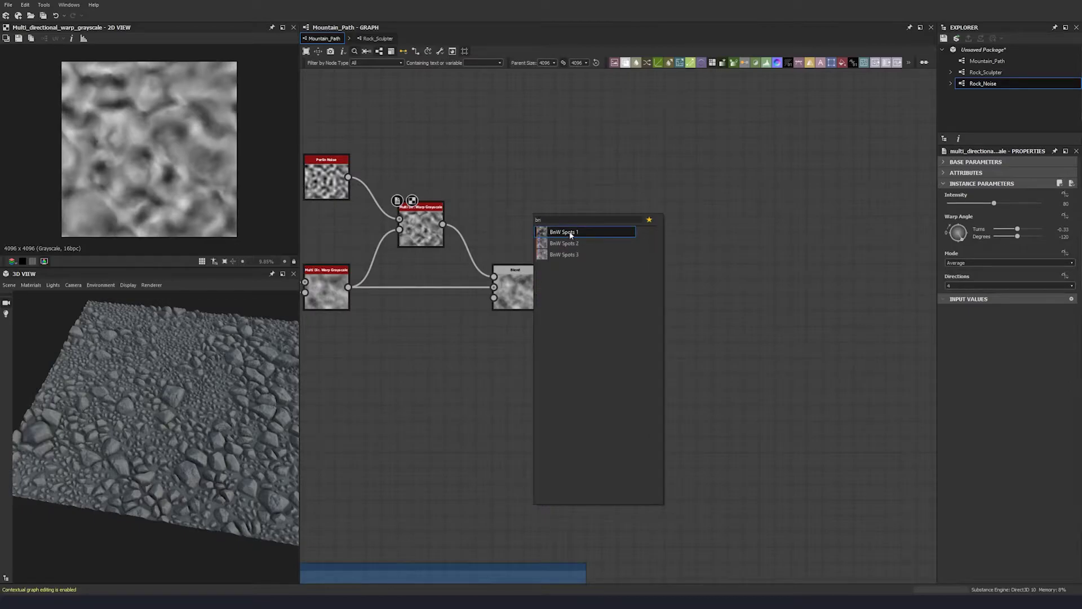
{"action": "left_click", "coordinate": [564, 254]}
{"action": "left_click_drag", "start_coordinate": [536, 208], "coordinate": [551, 194]}
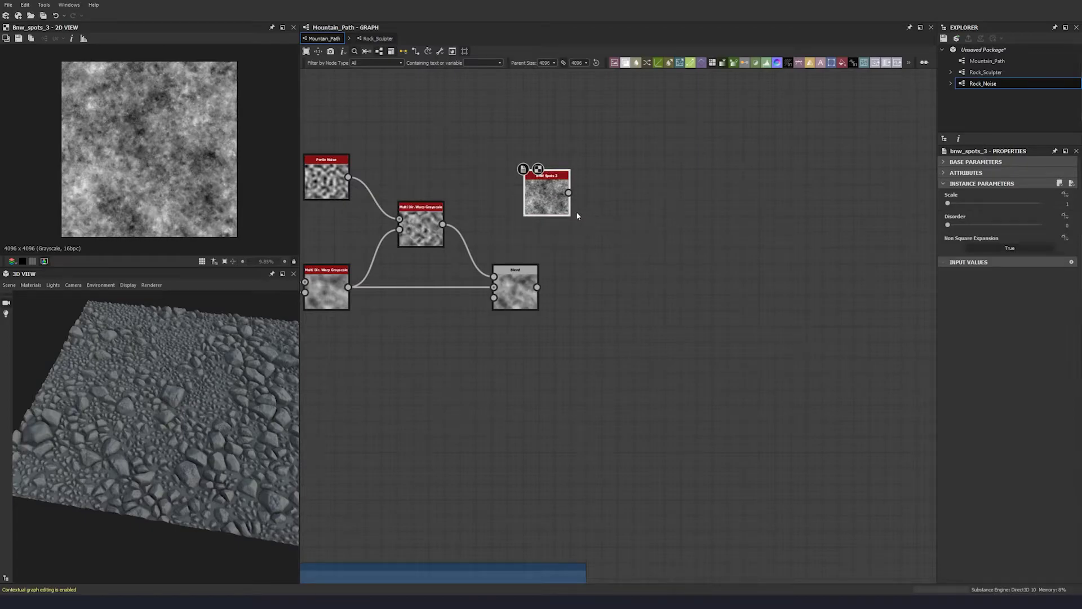
Add another Blend node with BnW Spots 3 as Foreground and the previous Blend's output as Background.
{"action": "middle_click_drag", "start_coordinate": [643, 289], "coordinate": [555, 286]}
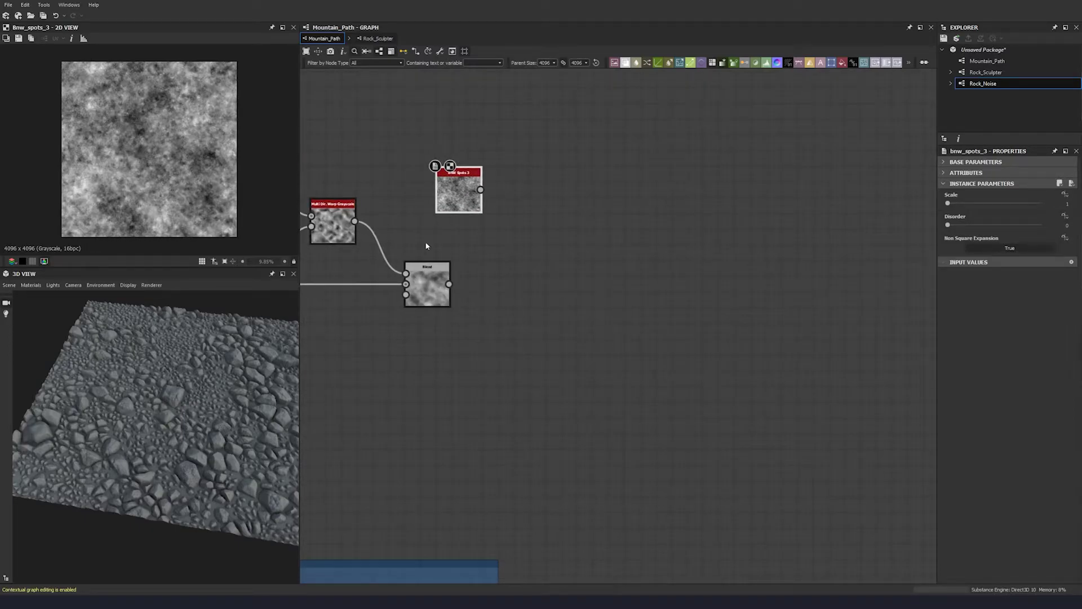
{"action": "key", "text": "space"}
{"action": "left_click", "coordinate": [579, 267]}
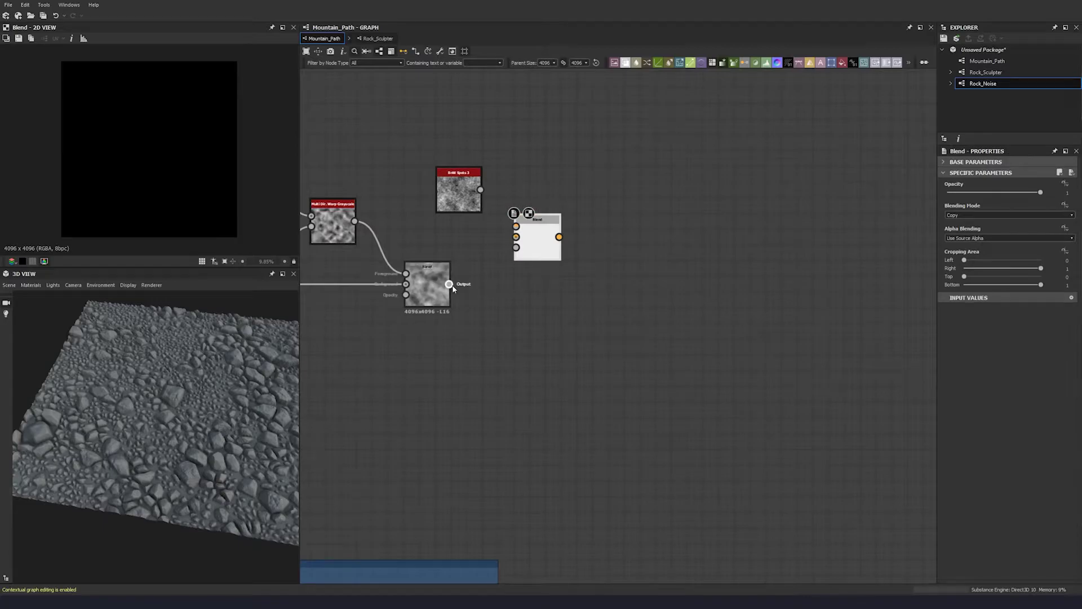
{"action": "left_click_drag", "start_coordinate": [452, 285], "coordinate": [561, 257]}
{"action": "left_click_drag", "start_coordinate": [481, 189], "coordinate": [587, 284]}
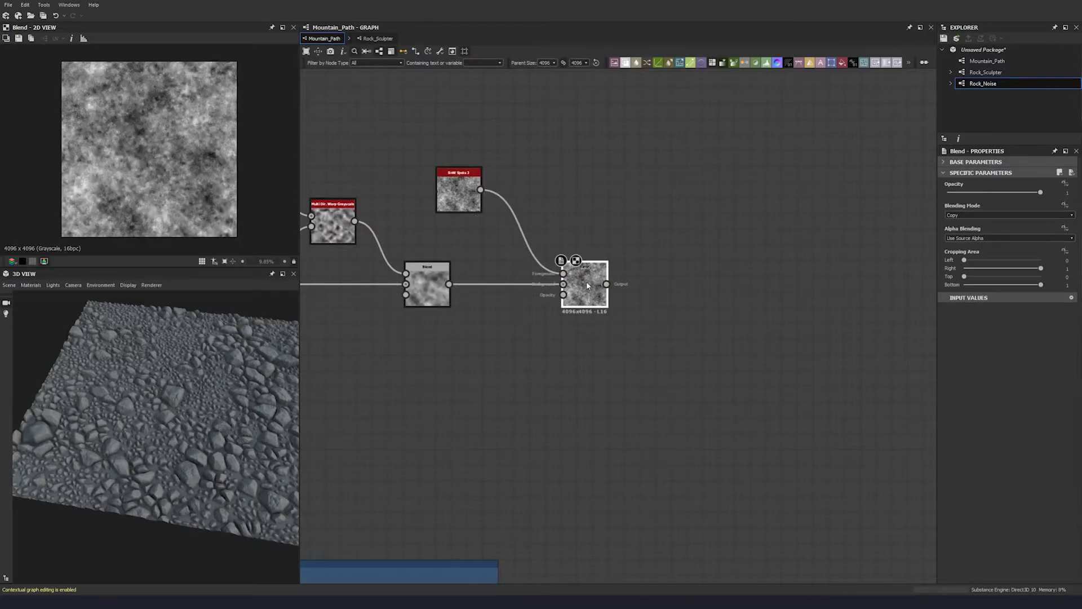
Set the newest Blend node's Blending Mode to Overlay and Opacity to 0.16, and compare it with its background Blend.
{"action": "left_click", "coordinate": [990, 215]}
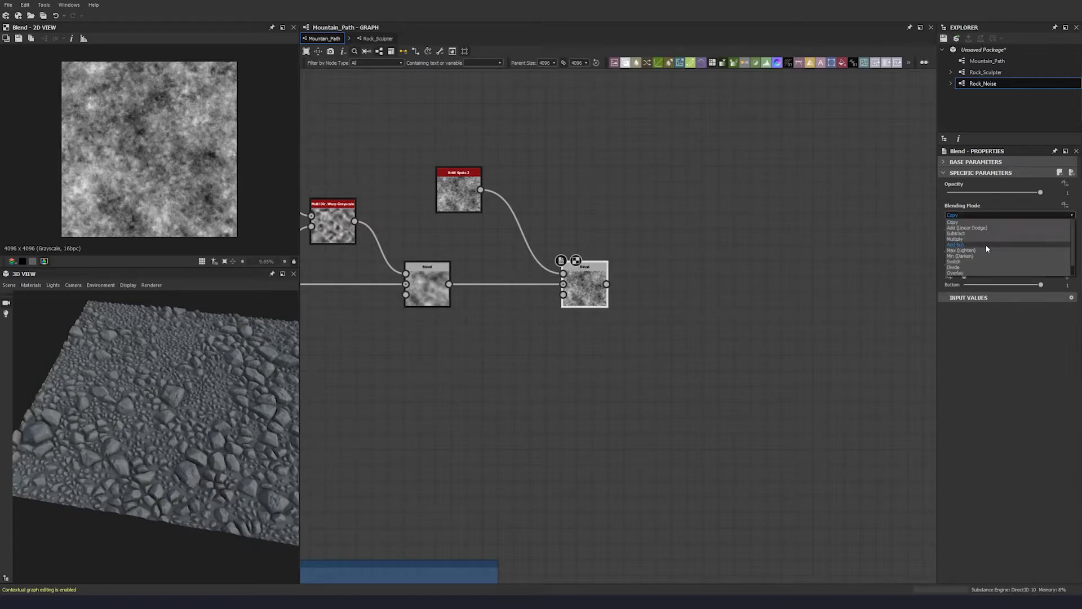
{"action": "left_click", "coordinate": [979, 263]}
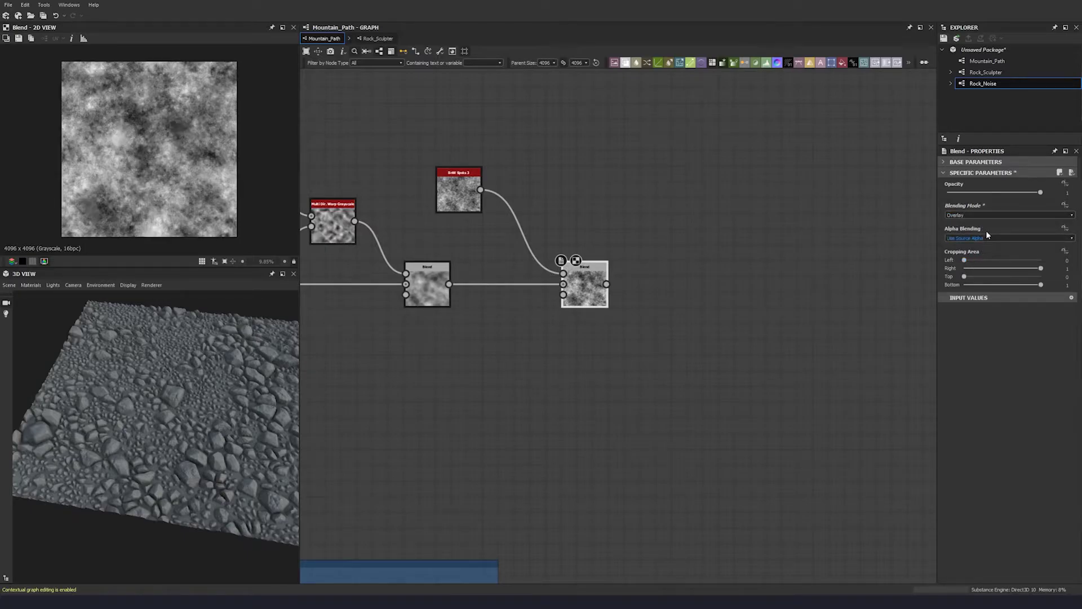
{"action": "left_click", "coordinate": [948, 192]}
{"action": "left_click_drag", "start_coordinate": [947, 193], "coordinate": [996, 192]}
{"action": "left_click", "coordinate": [996, 195]}
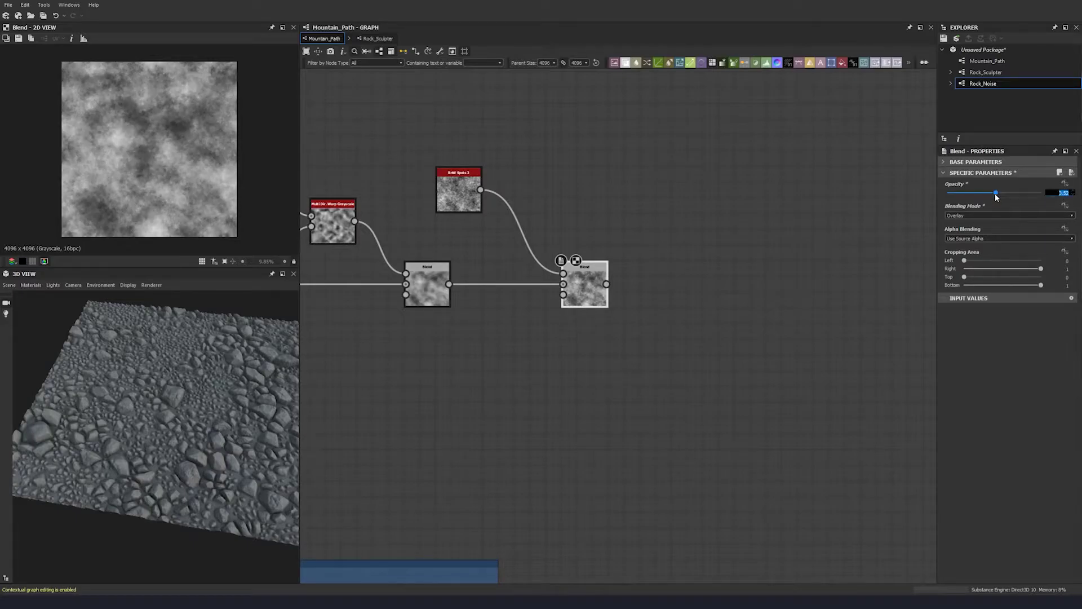
{"action": "type", "text": "0.16"}
{"action": "key", "text": "Return"}
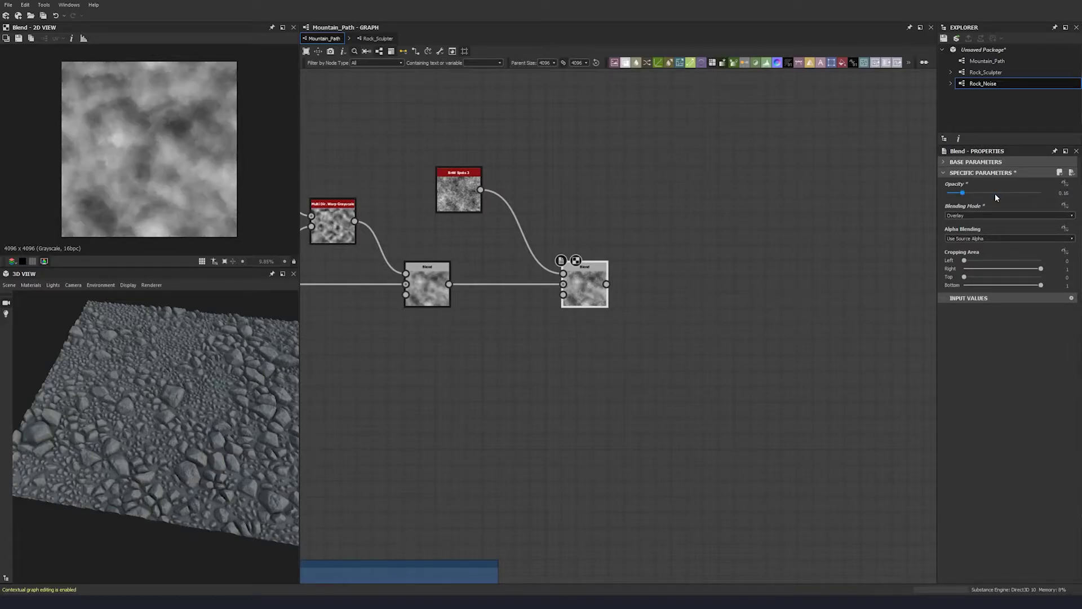
{"action": "left_click", "coordinate": [427, 289]}
{"action": "left_click", "coordinate": [584, 287]}
{"action": "scroll", "coordinate": [189, 152], "scroll_direction": "up", "scroll_amount": 3}
Duplicate the Multi Directional Warp Grayscale node with BnW Spots 3 as Input and the second Blend as Intensity Input.
{"action": "left_click_drag", "start_coordinate": [586, 293], "coordinate": [634, 293]}
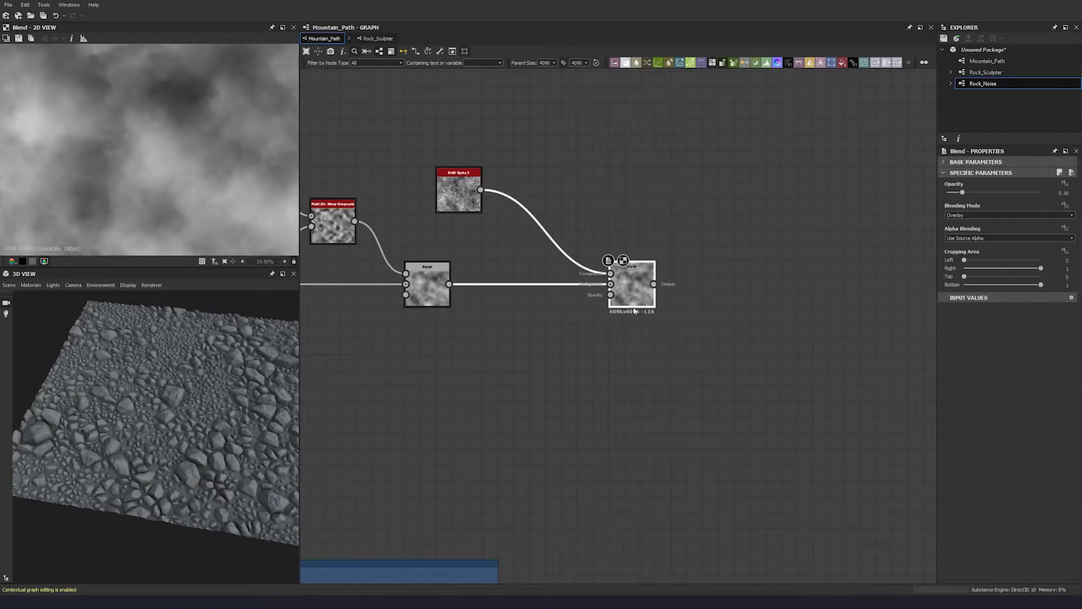
{"action": "left_click", "coordinate": [339, 223]}
{"action": "key", "text": "ctrl+d"}
{"action": "left_click_drag", "start_coordinate": [624, 334], "coordinate": [449, 284]}
{"action": "left_click_drag", "start_coordinate": [457, 203], "coordinate": [442, 188]}
{"action": "left_click", "coordinate": [537, 240]}
{"action": "middle_click_drag", "start_coordinate": [537, 300], "coordinate": [506, 323]}
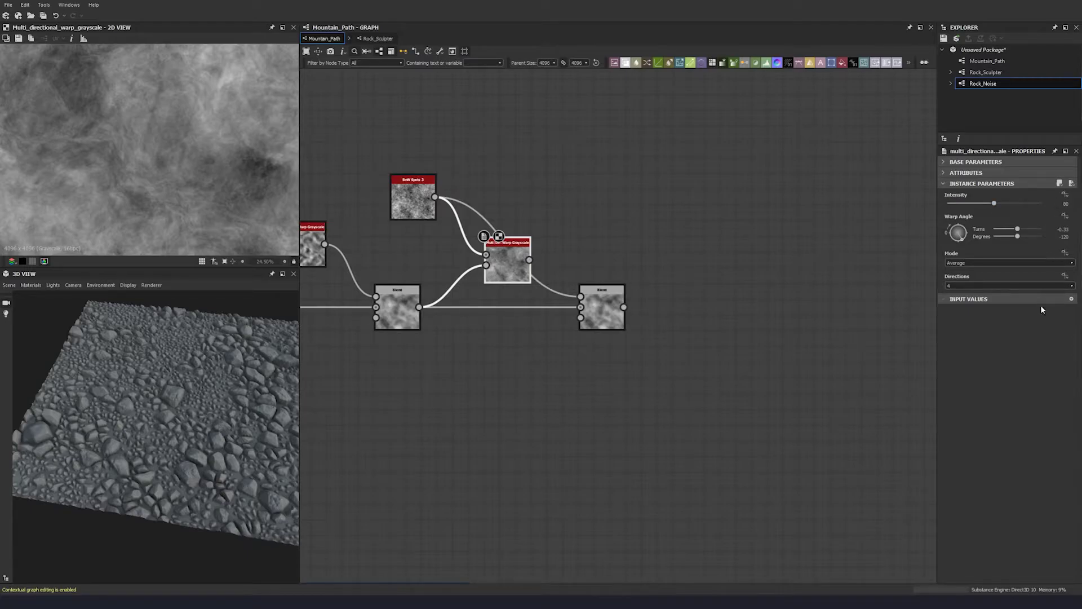
Feed the new warp's output into the last Blend's Foreground, and compare the result with the second Blend.
{"action": "key", "text": "f"}
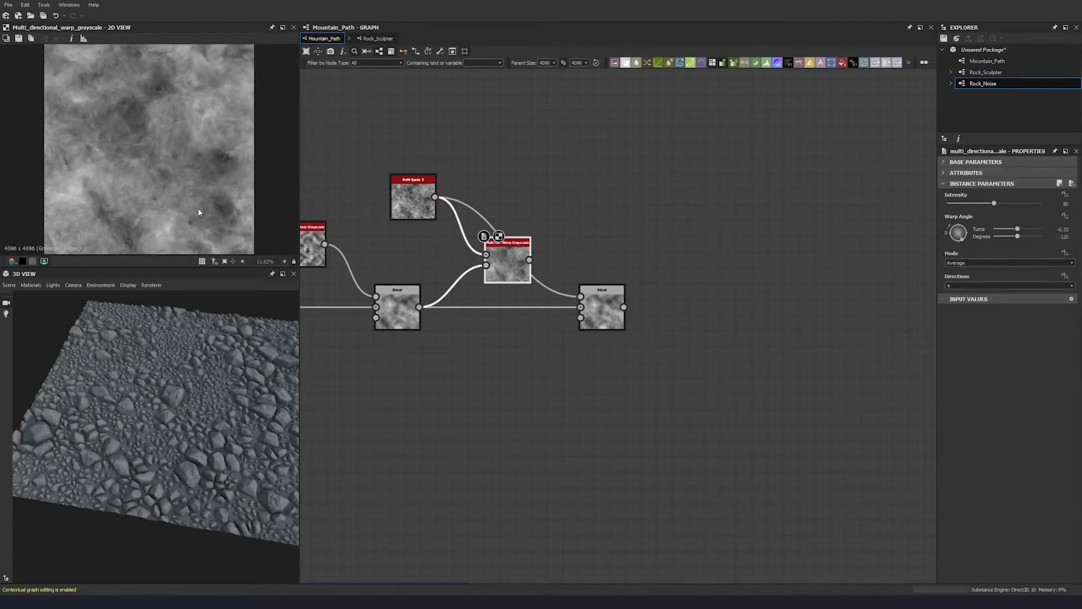
{"action": "double_click", "coordinate": [397, 310]}
{"action": "double_click", "coordinate": [507, 262]}
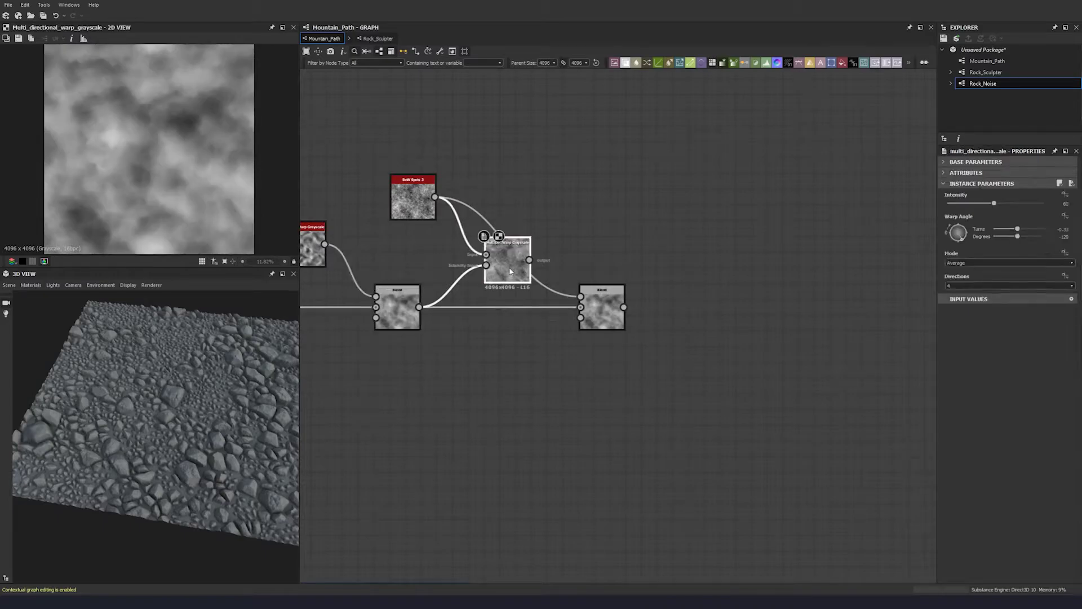
{"action": "double_click", "coordinate": [608, 319]}
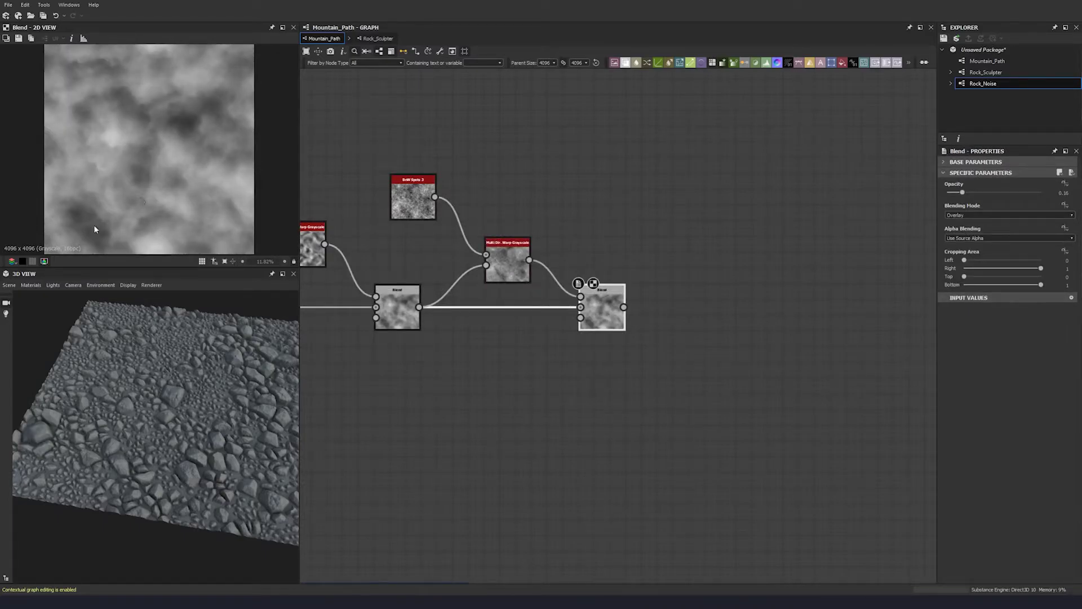
{"action": "scroll", "coordinate": [128, 167], "scroll_direction": "up", "scroll_amount": 3}
{"action": "scroll", "coordinate": [450, 276], "scroll_direction": "down", "scroll_amount": 5}
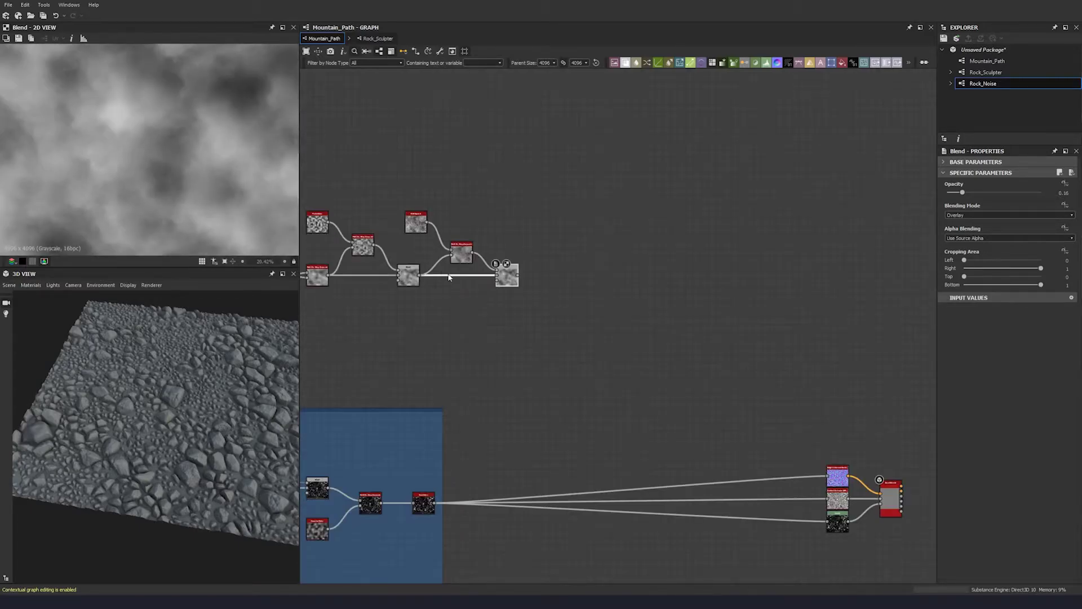
Move the three material output connections from the Rock Noise node to the last Blend and inspect the 3D surface.
{"action": "scroll", "coordinate": [449, 276], "scroll_direction": "down", "scroll_amount": 3}
{"action": "scroll", "coordinate": [439, 400], "scroll_direction": "up", "scroll_amount": 4}
{"action": "left_click_drag", "start_coordinate": [429, 410], "coordinate": [528, 138], "text": "shift"}
{"action": "mouse_move", "coordinate": [217, 431]}
{"action": "left_mouse_down"}
{"action": "mouse_move", "coordinate": [198, 422]}
{"action": "mouse_move", "coordinate": [208, 420]}
{"action": "left_mouse_up"}
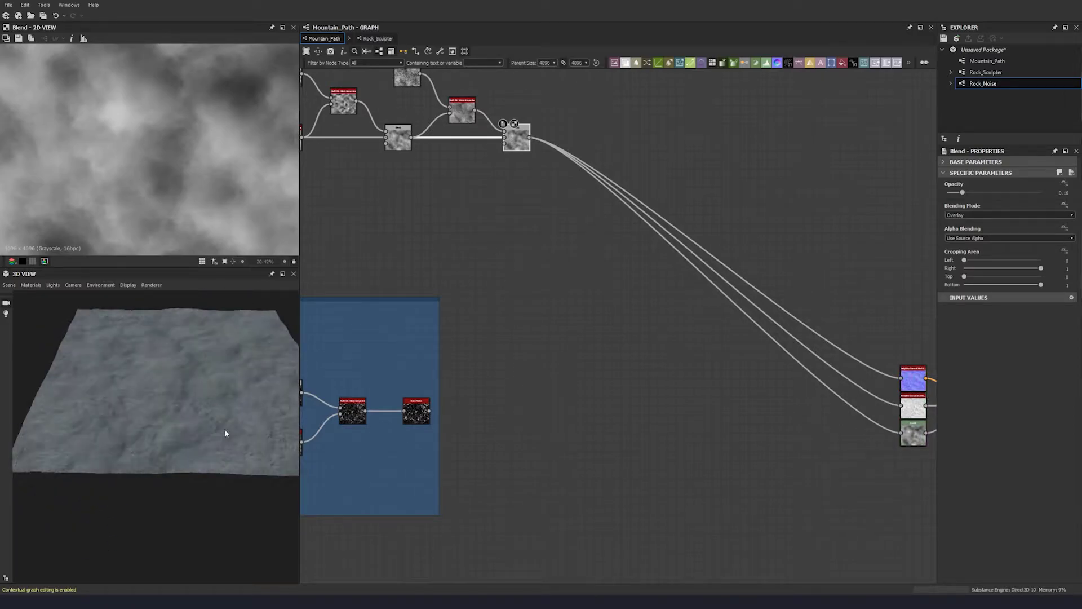
{"action": "scroll", "coordinate": [200, 416], "scroll_direction": "up", "scroll_amount": 4}
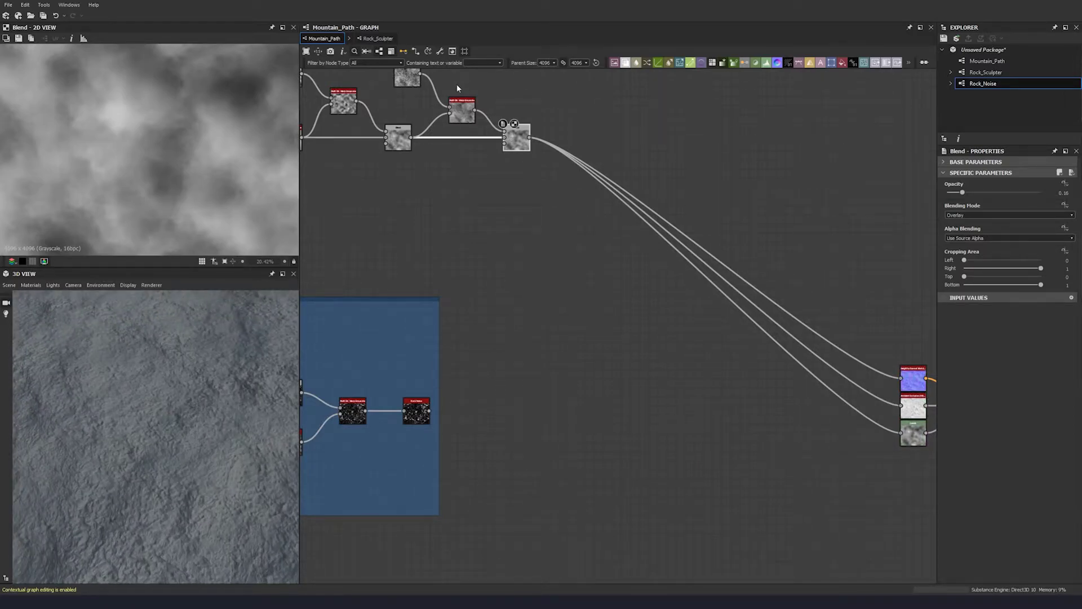
Try the output connections on the second Blend to compare the surface, and undo the rerouting.
{"action": "middle_click_drag", "start_coordinate": [463, 81], "coordinate": [452, 195]}
{"action": "left_click_drag", "start_coordinate": [539, 238], "coordinate": [422, 237], "text": "shift"}
{"action": "left_click_drag", "start_coordinate": [140, 411], "coordinate": [181, 468]}
{"action": "key", "text": "ctrl+z"}
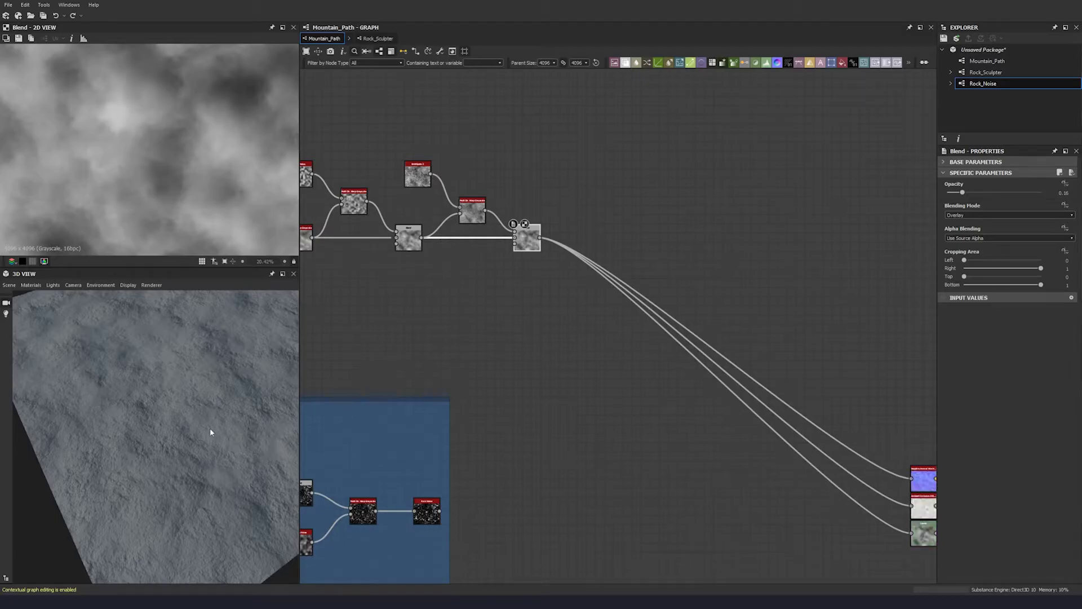
Examine the blended noise on the 3D surface from several angles and distances.
{"action": "left_click_drag", "start_coordinate": [210, 427], "coordinate": [146, 366]}
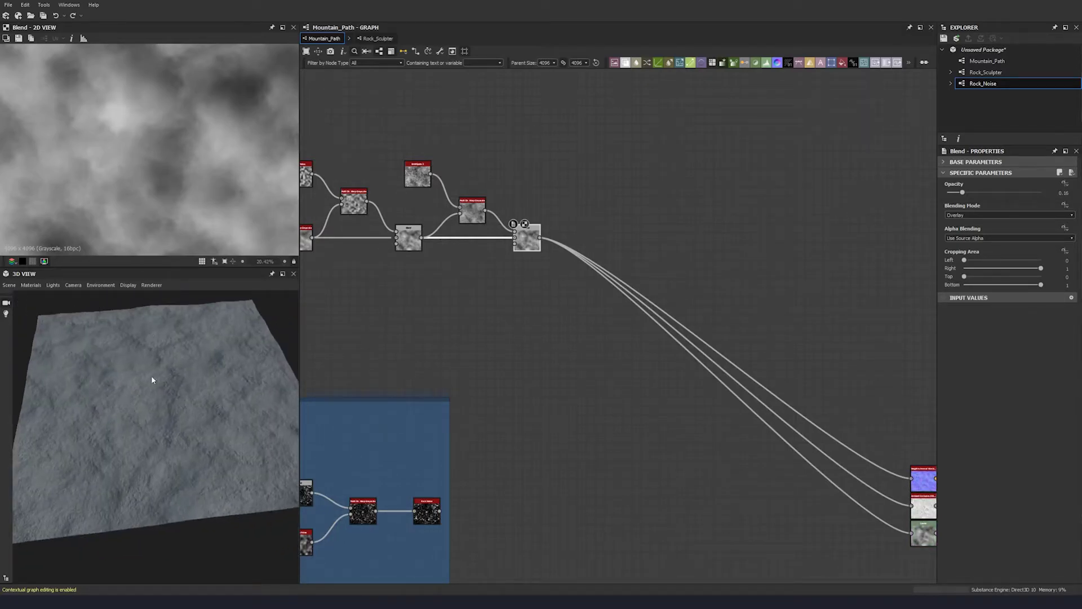
{"action": "left_click_drag", "start_coordinate": [184, 426], "coordinate": [228, 422]}
{"action": "middle_click_drag", "start_coordinate": [427, 204], "coordinate": [463, 210]}
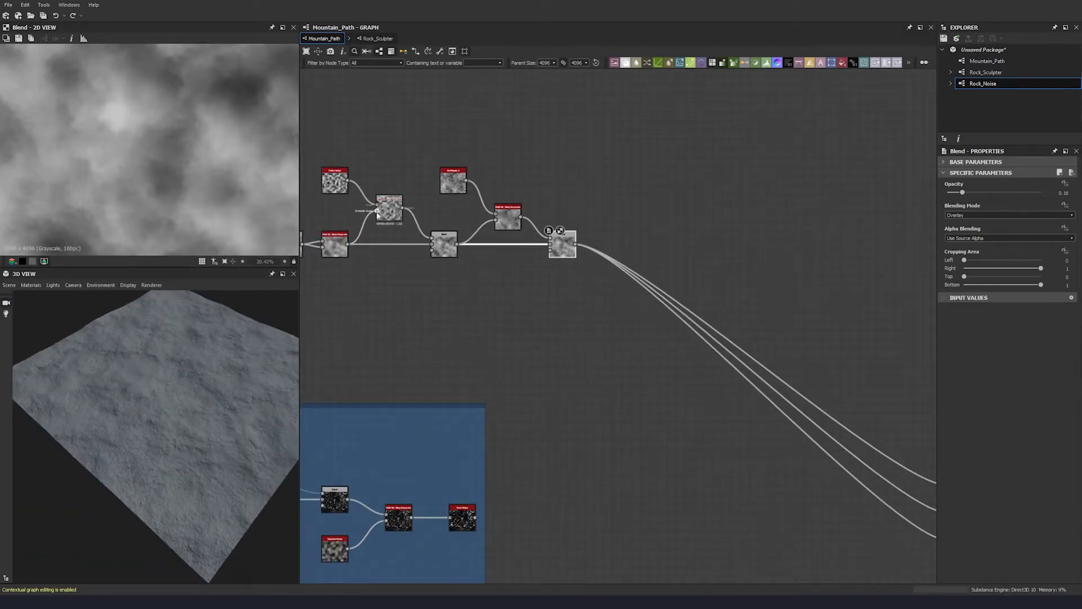
{"action": "left_click_drag", "start_coordinate": [233, 398], "coordinate": [212, 399]}
{"action": "middle_click_drag", "start_coordinate": [396, 274], "coordinate": [513, 295]}
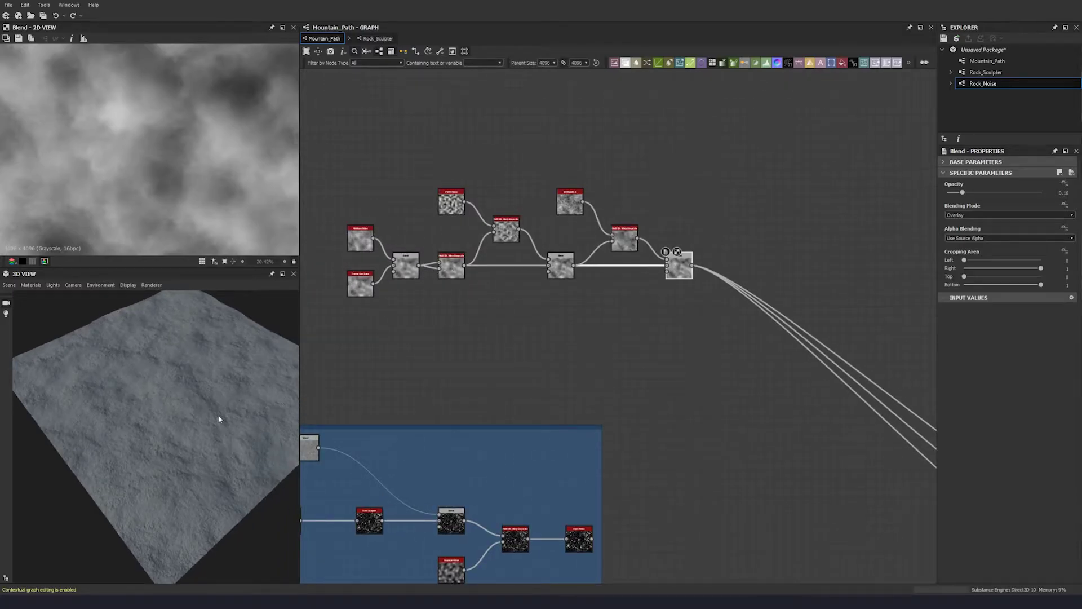
{"action": "left_click_drag", "start_coordinate": [219, 419], "coordinate": [275, 399]}
{"action": "middle_click_drag", "start_coordinate": [696, 313], "coordinate": [529, 290]}
{"action": "left_click", "coordinate": [615, 270]}
{"action": "scroll", "coordinate": [122, 191], "scroll_direction": "down", "scroll_amount": 6}
{"action": "left_click", "coordinate": [531, 290]}
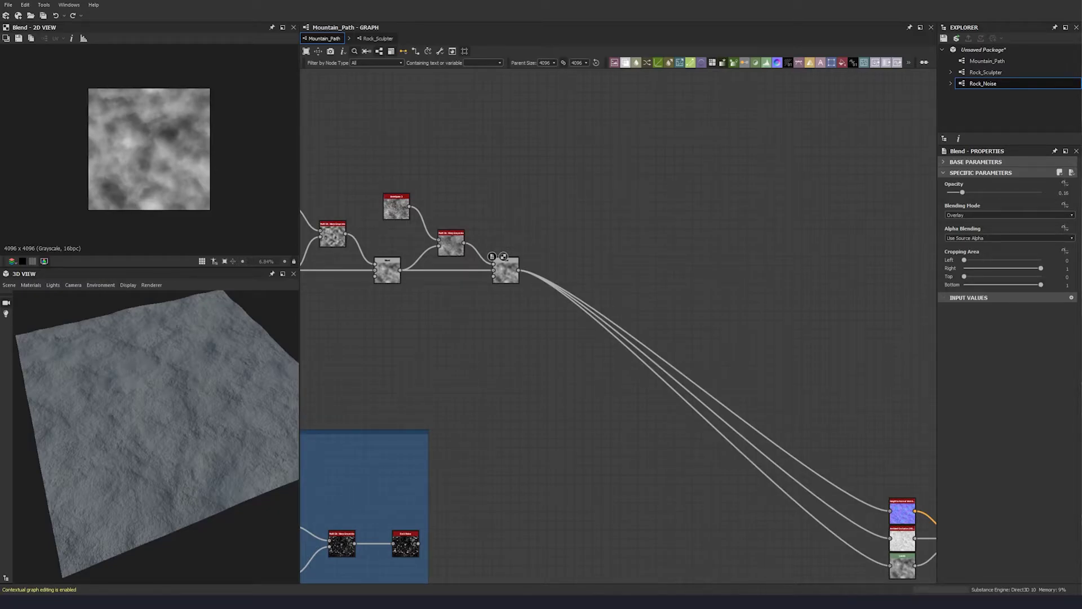
{"action": "scroll", "coordinate": [180, 449], "scroll_direction": "up", "scroll_amount": 5}
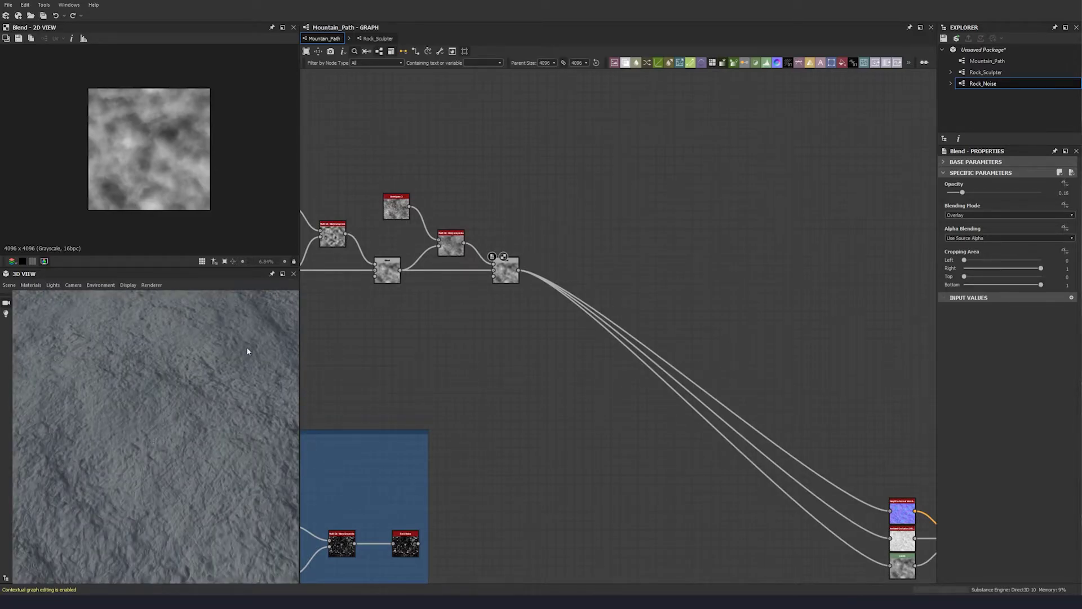
{"action": "scroll", "coordinate": [133, 368], "scroll_direction": "down", "scroll_amount": 5}
Preview the Rock Noise node's output in the 2D view and inspect the gaps between the rocks.
{"action": "middle_click_drag", "start_coordinate": [405, 397], "coordinate": [497, 201]}
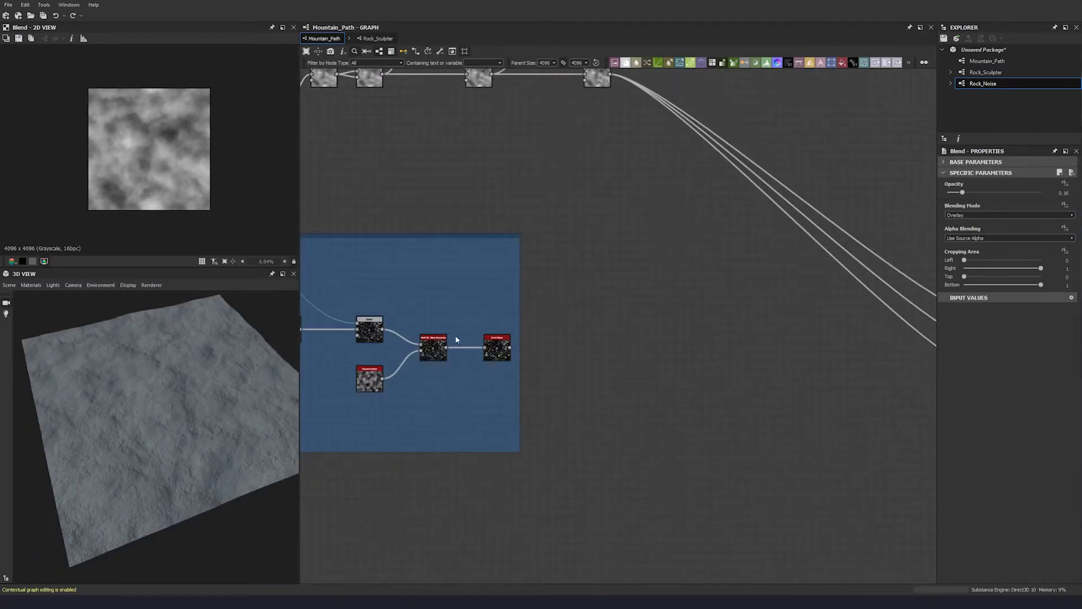
{"action": "middle_click_drag", "start_coordinate": [512, 238], "coordinate": [430, 295]}
{"action": "scroll", "coordinate": [618, 264], "scroll_direction": "down", "scroll_amount": 2}
{"action": "scroll", "coordinate": [431, 295], "scroll_direction": "up", "scroll_amount": 2}
{"action": "scroll", "coordinate": [495, 345], "scroll_direction": "up", "scroll_amount": 2}
{"action": "double_click", "coordinate": [496, 339]}
{"action": "scroll", "coordinate": [134, 157], "scroll_direction": "up", "scroll_amount": 4}
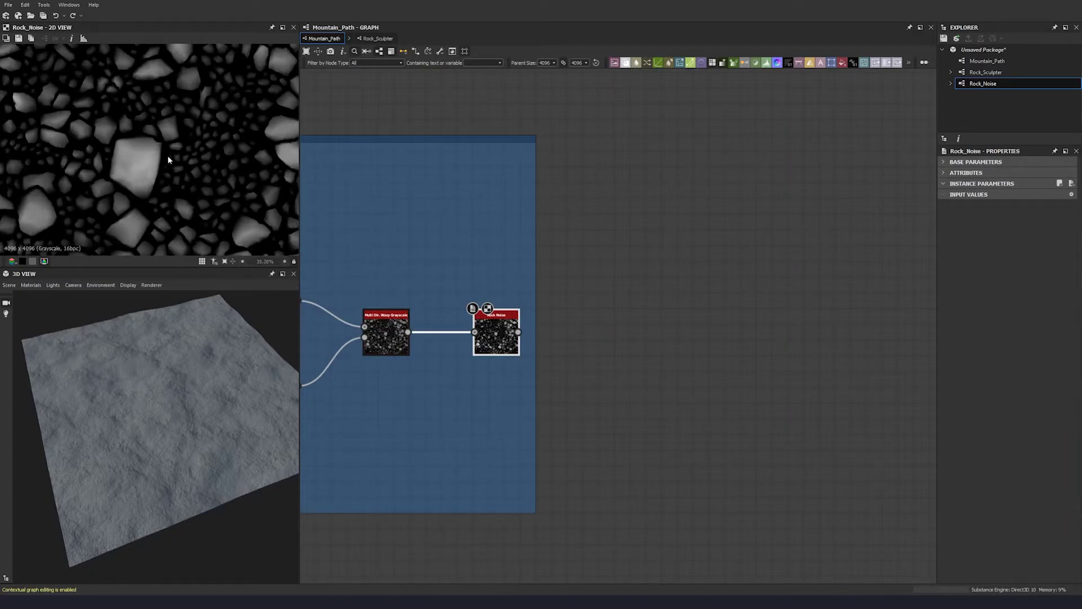
{"action": "scroll", "coordinate": [622, 163], "scroll_direction": "down", "scroll_amount": 2}
{"action": "scroll", "coordinate": [522, 377], "scroll_direction": "down", "scroll_amount": 2}
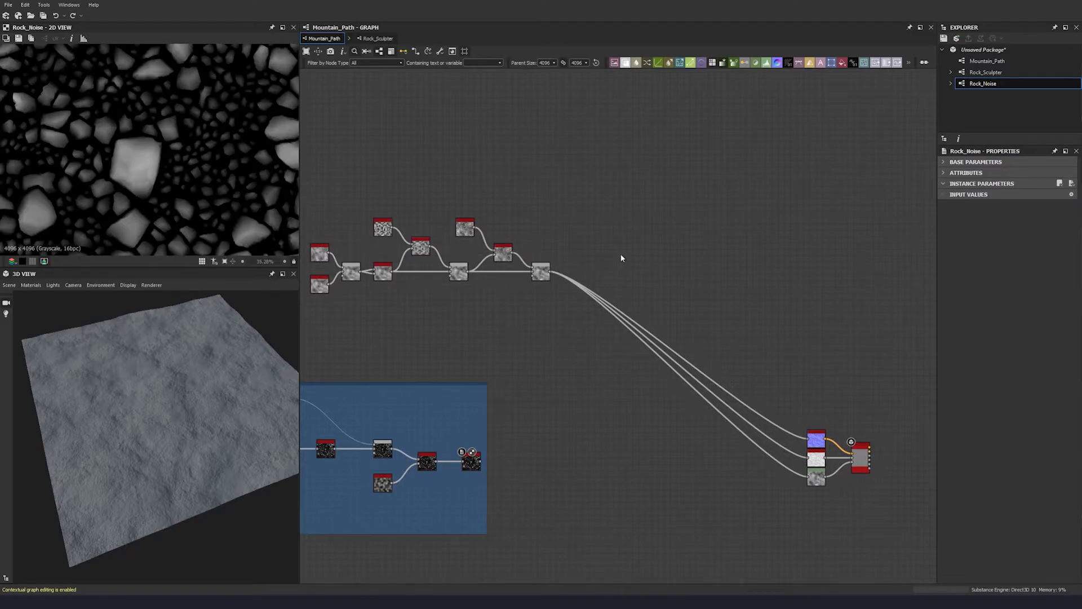
Add a Dirt 5 node above the last Blend and examine its pattern.
{"action": "key", "text": "space"}
{"action": "type", "text": "dirt"}
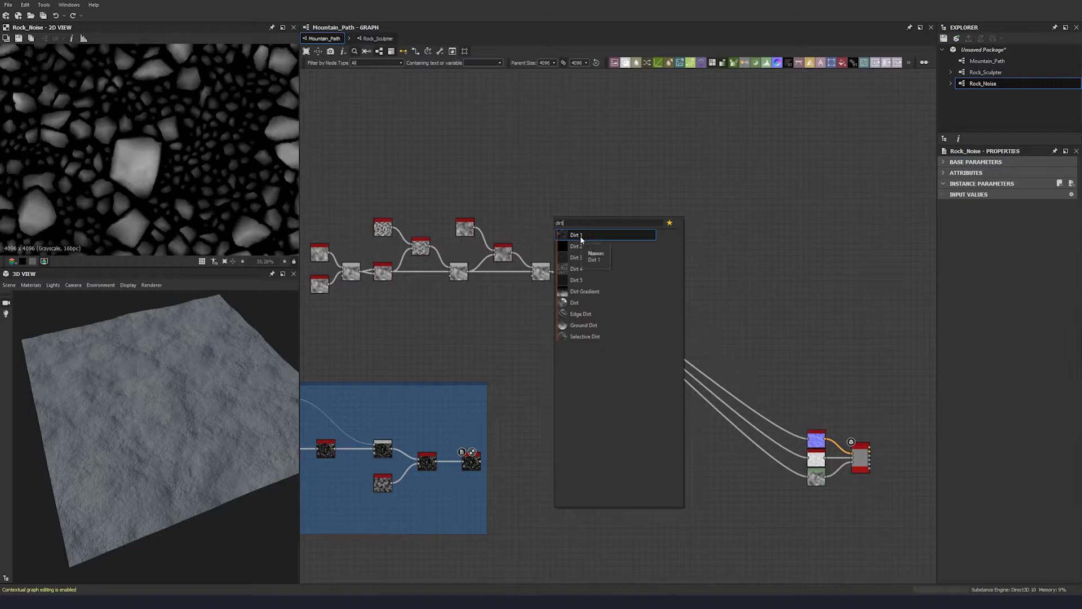
{"action": "left_click", "coordinate": [577, 280]}
{"action": "scroll", "coordinate": [141, 180], "scroll_direction": "up", "scroll_amount": 4}
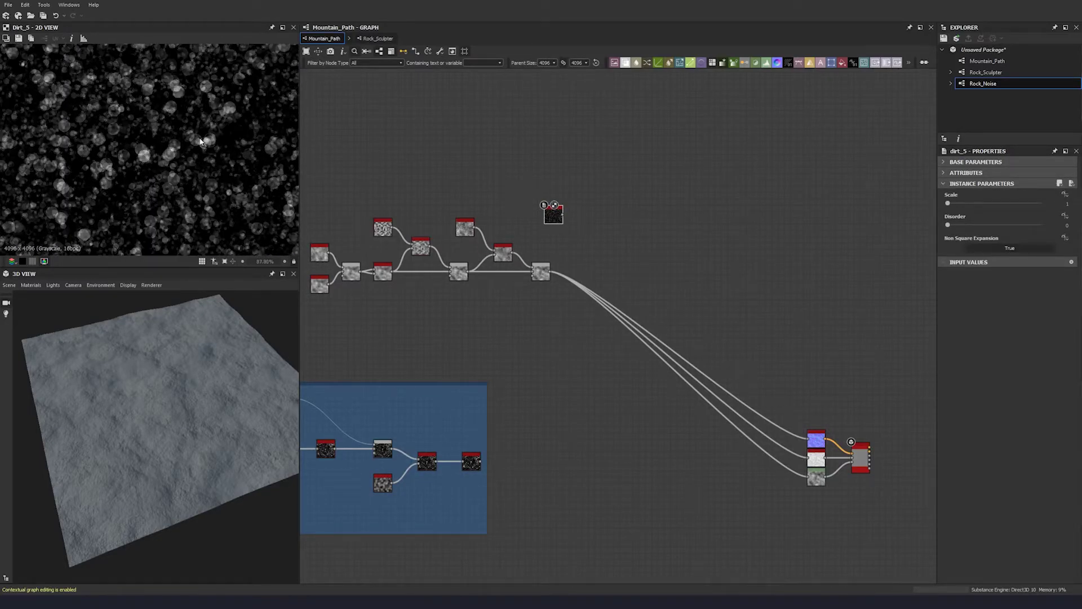
{"action": "middle_click_drag", "start_coordinate": [223, 137], "coordinate": [144, 139]}
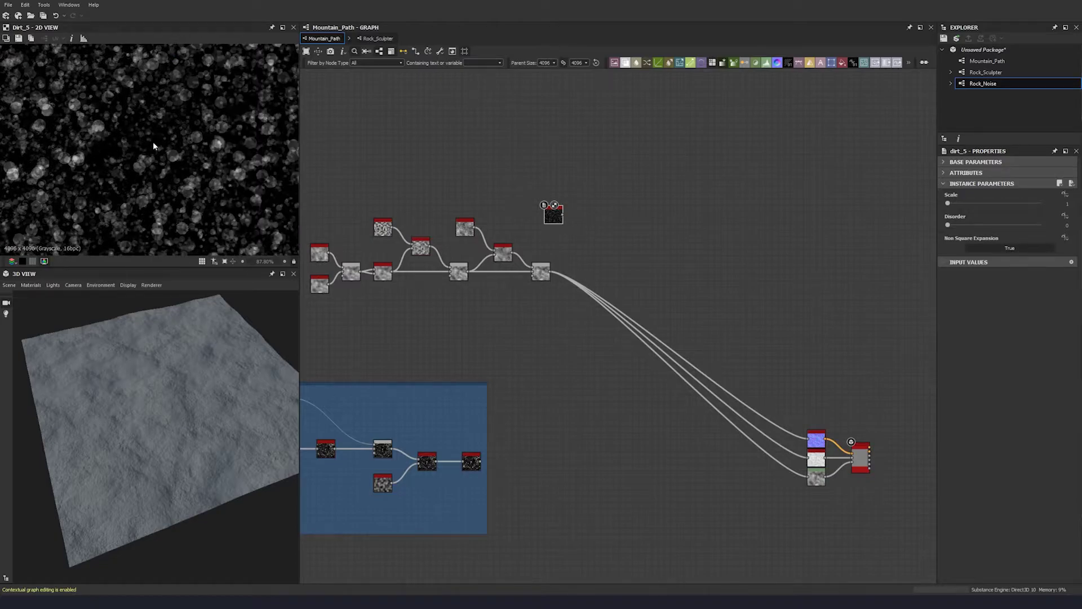
{"action": "middle_click_drag", "start_coordinate": [85, 211], "coordinate": [116, 163]}
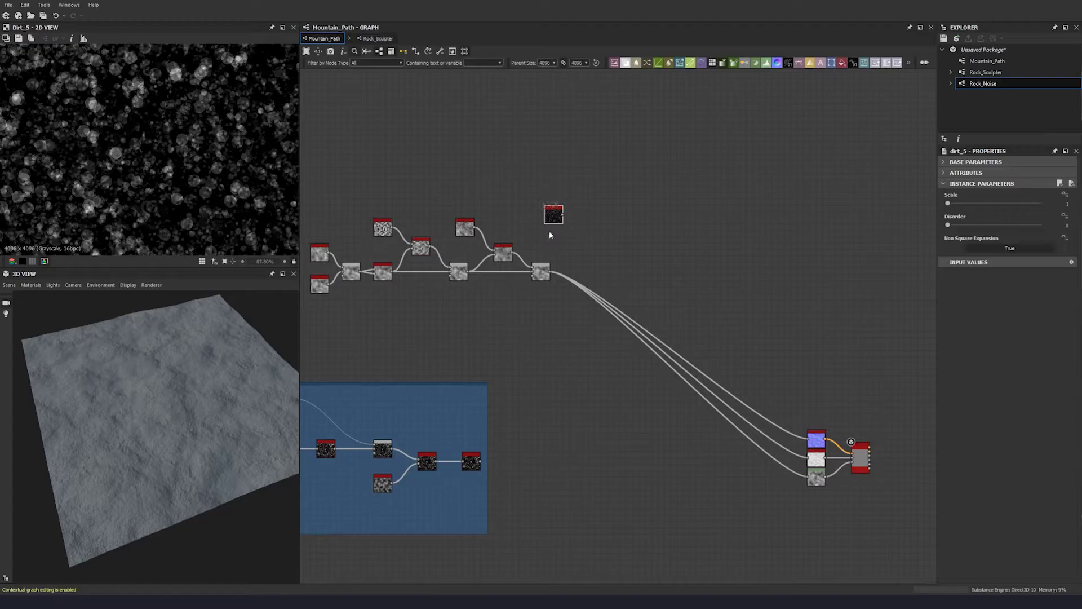
{"action": "scroll", "coordinate": [548, 216], "scroll_direction": "up", "scroll_amount": 3}
{"action": "left_click_drag", "start_coordinate": [550, 220], "coordinate": [574, 199]}
{"action": "middle_click_drag", "start_coordinate": [574, 201], "coordinate": [533, 196]}
Add a Dirt 3 node below Dirt 5 and space the two nodes apart.
{"action": "key", "text": "space"}
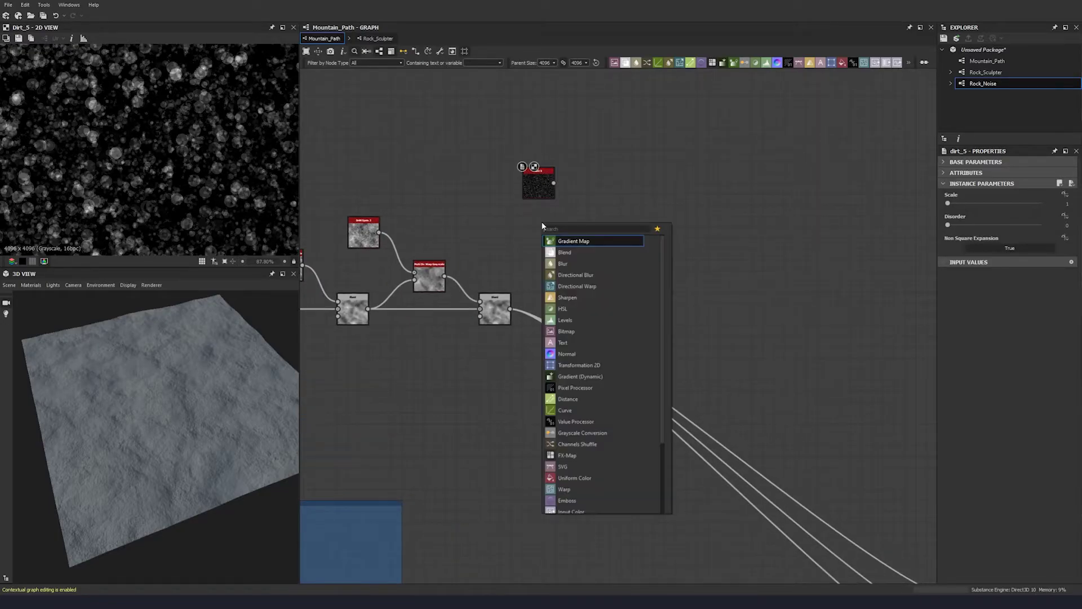
{"action": "type", "text": "di"}
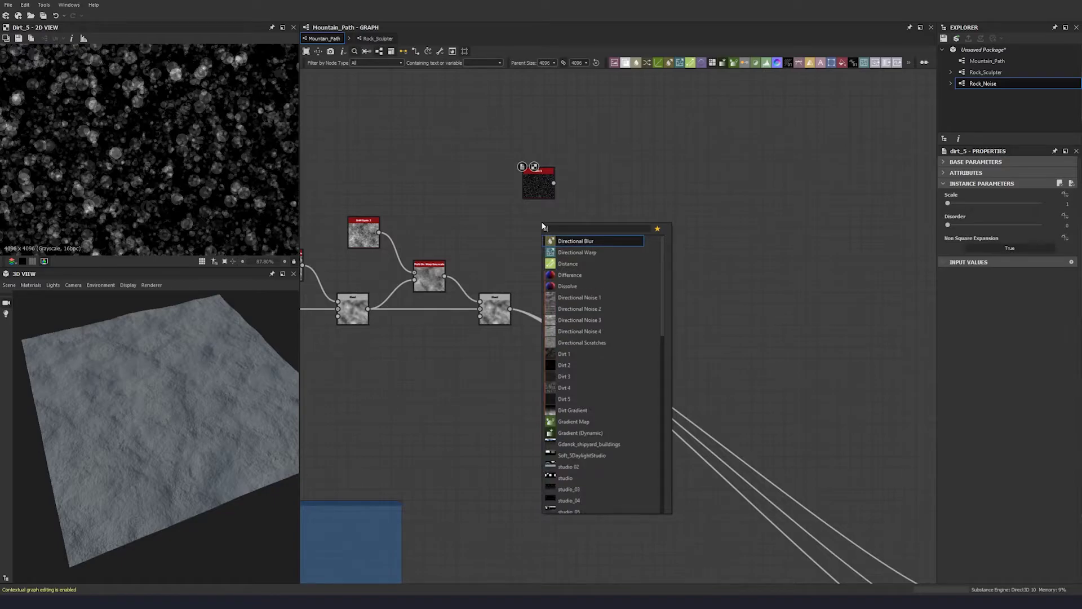
{"action": "left_click", "coordinate": [583, 375]}
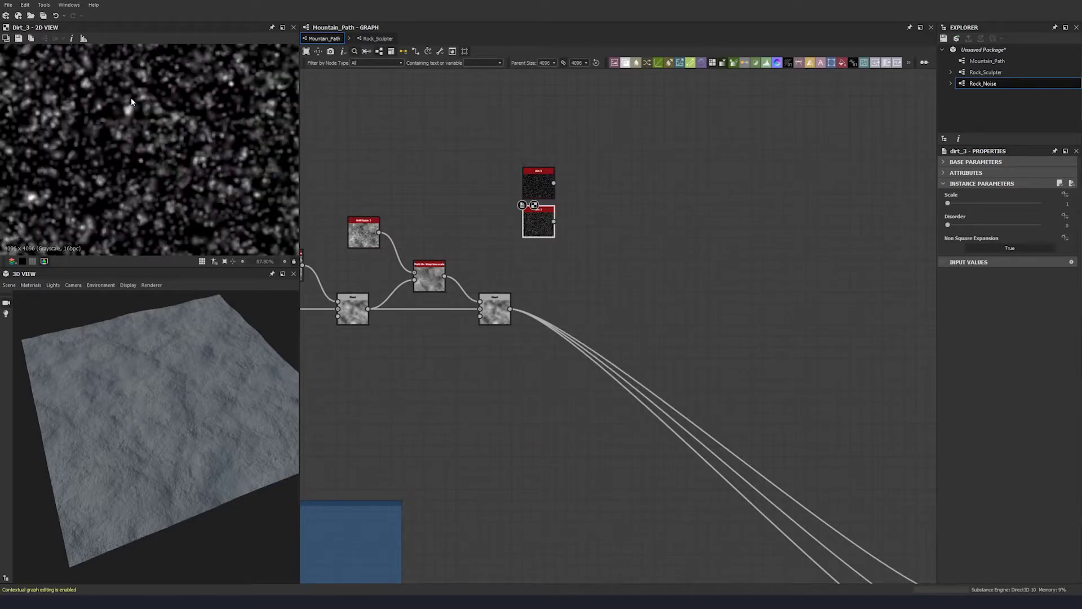
{"action": "mouse_move", "coordinate": [530, 181]}
{"action": "left_mouse_down"}
{"action": "mouse_move", "coordinate": [523, 148]}
{"action": "mouse_move", "coordinate": [532, 165]}
{"action": "left_mouse_up"}
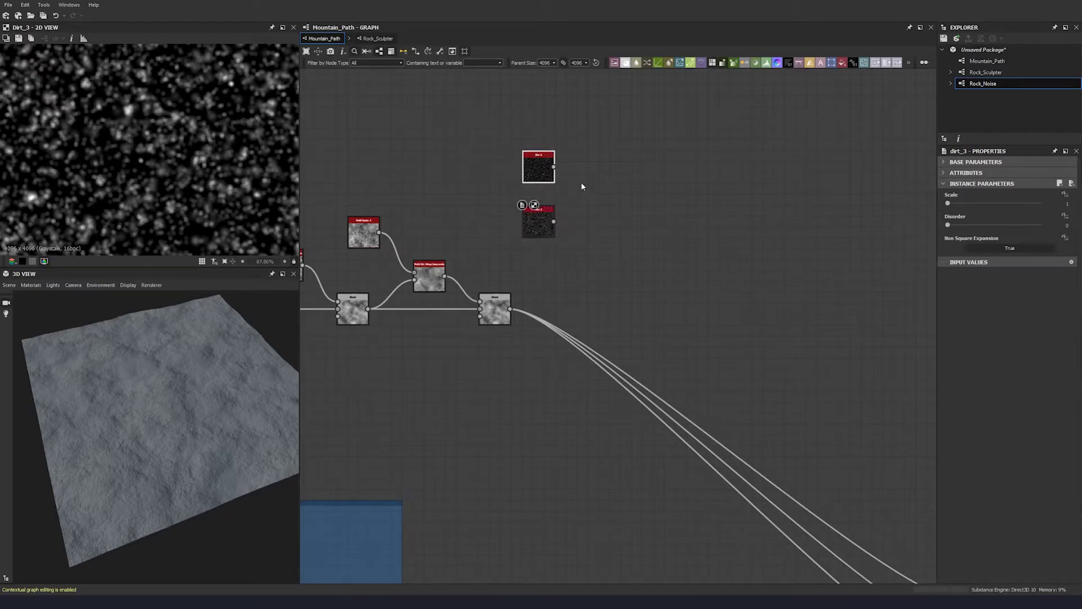
Add a Blend node with Dirt 5 as Foreground and Dirt 3 as Background.
{"action": "middle_click_drag", "start_coordinate": [546, 202], "coordinate": [513, 211]}
{"action": "left_click", "coordinate": [555, 196]}
{"action": "key", "text": "space"}
{"action": "type", "text": "b"}
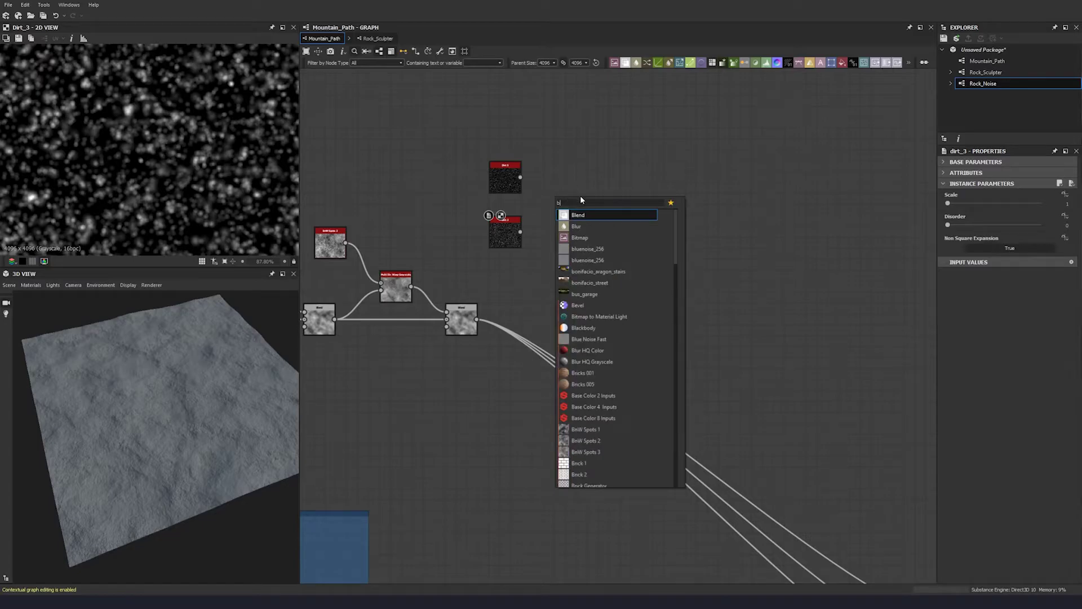
{"action": "left_click", "coordinate": [596, 216]}
{"action": "left_click_drag", "start_coordinate": [520, 177], "coordinate": [545, 191]}
{"action": "left_click_drag", "start_coordinate": [520, 232], "coordinate": [545, 199]}
Set the dirt Blend's Blending Mode to Max (Lighten) and place the node midway between the two Dirt nodes.
{"action": "left_click", "coordinate": [978, 215]}
{"action": "left_click", "coordinate": [965, 254]}
{"action": "scroll", "coordinate": [109, 138], "scroll_direction": "down", "scroll_amount": 4}
{"action": "left_click_drag", "start_coordinate": [560, 206], "coordinate": [559, 218]}
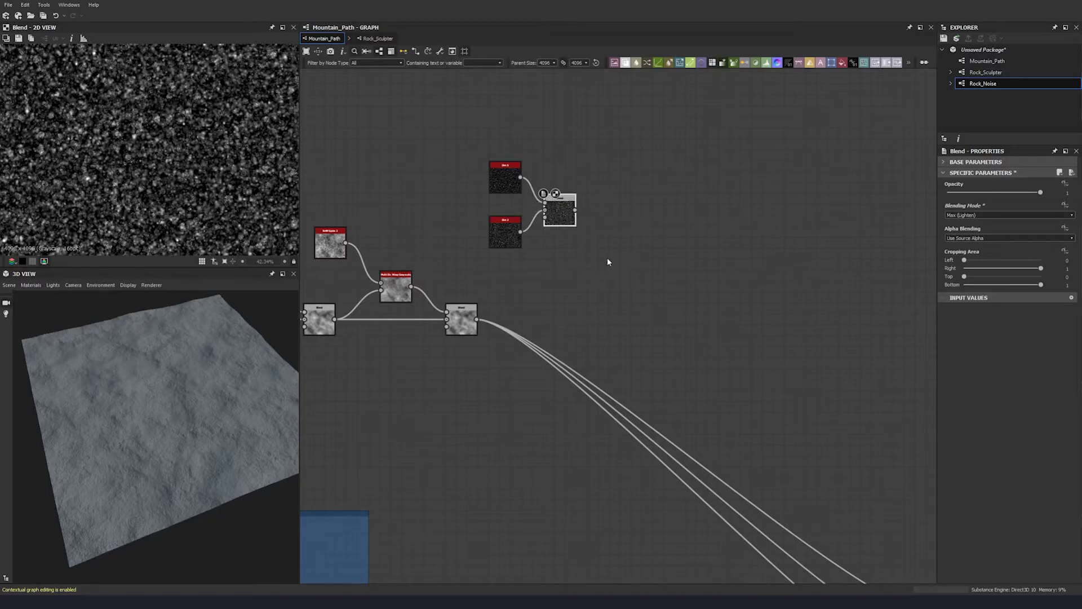
{"action": "middle_click_drag", "start_coordinate": [624, 262], "coordinate": [519, 235]}
{"action": "key", "text": "space"}
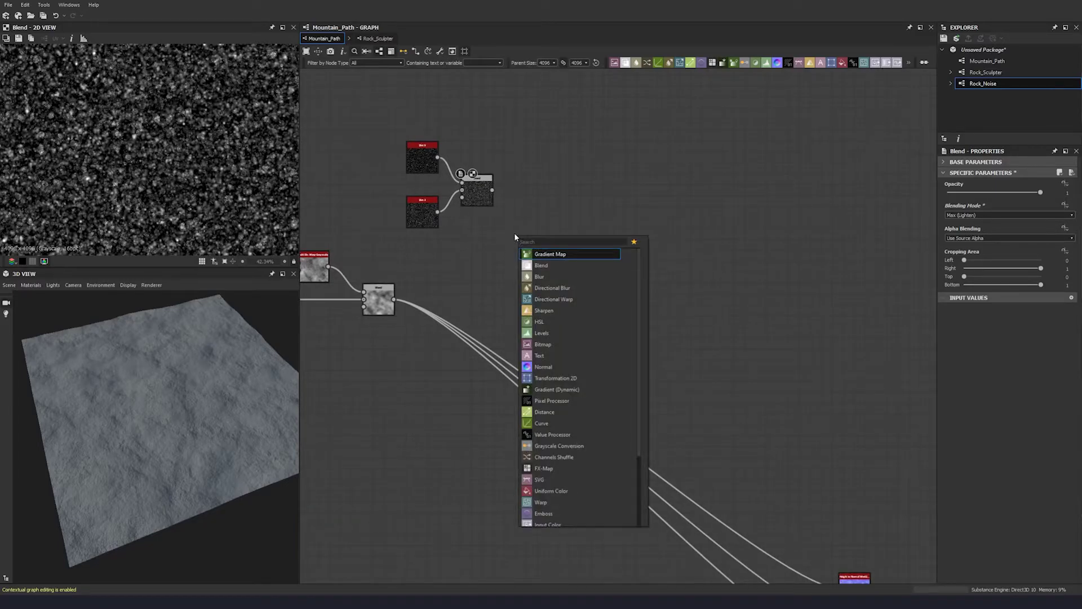
{"action": "type", "text": "multi"}
{"action": "key", "text": "Escape"}
Duplicate a Multi Directional Warp Grayscale node with the dirt Blend as Input and the last noise Blend as Intensity Input.
{"action": "middle_click_drag", "start_coordinate": [361, 235], "coordinate": [638, 262]}
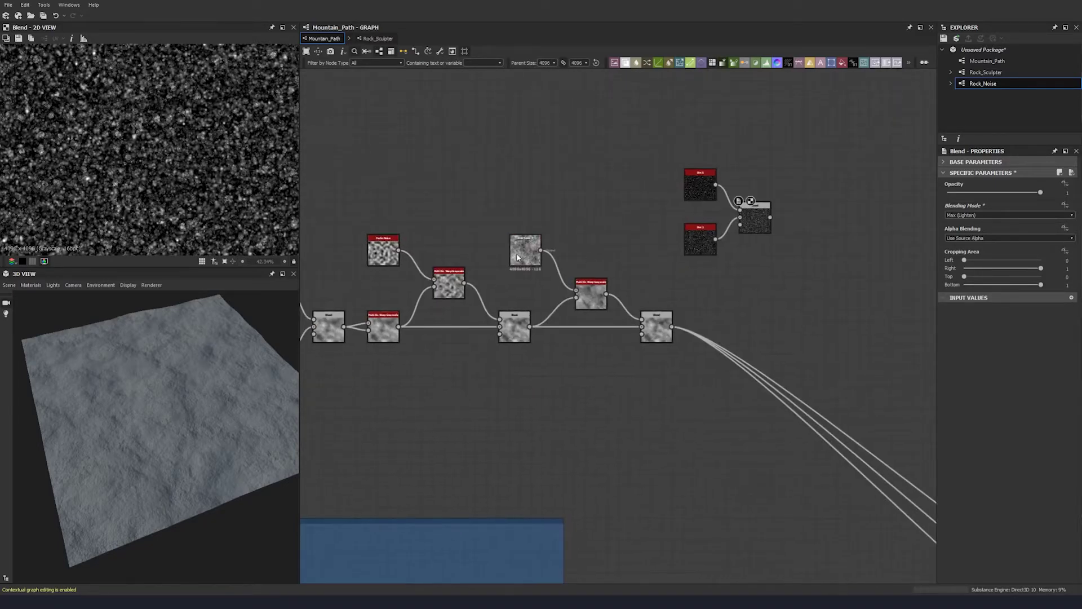
{"action": "left_click", "coordinate": [448, 287]}
{"action": "key", "text": "ctrl+d"}
{"action": "left_click_drag", "start_coordinate": [616, 329], "coordinate": [807, 277]}
{"action": "middle_click_drag", "start_coordinate": [807, 276], "coordinate": [699, 276]}
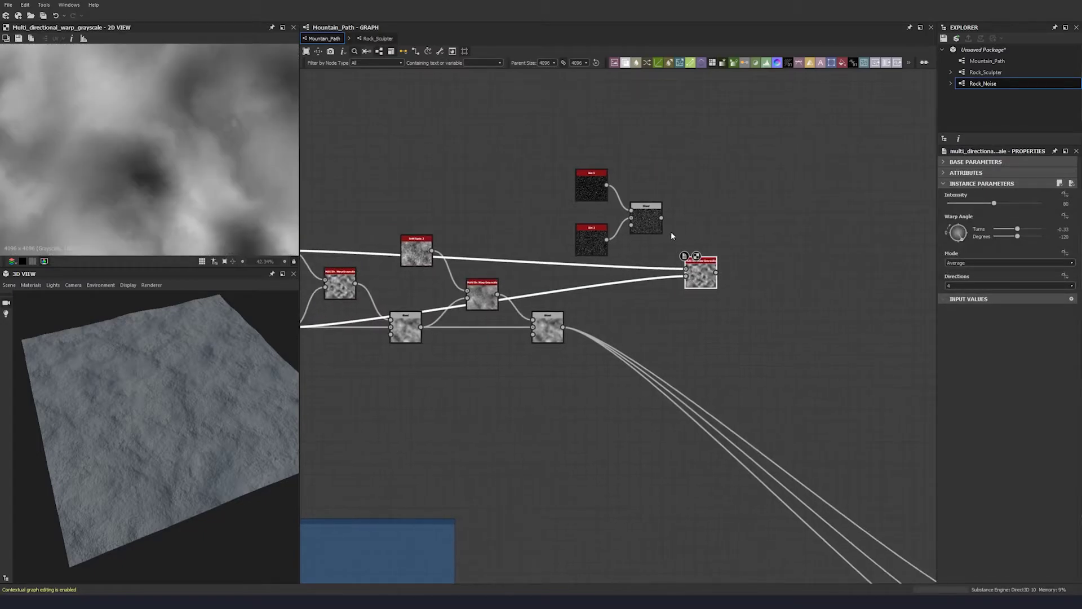
{"action": "left_click_drag", "start_coordinate": [674, 241], "coordinate": [686, 269]}
{"action": "left_click_drag", "start_coordinate": [564, 327], "coordinate": [686, 276]}
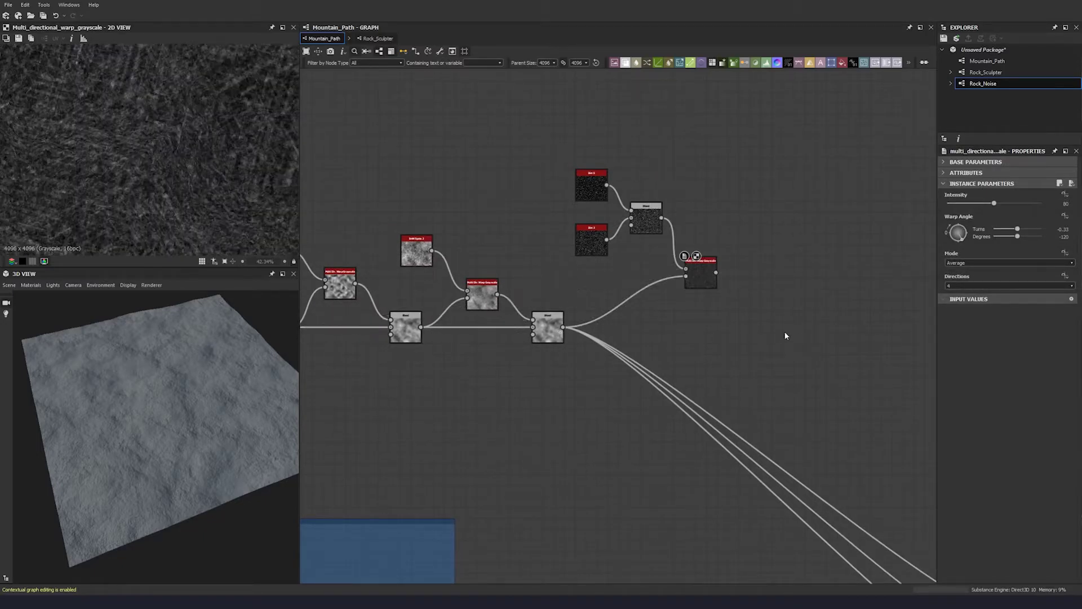
Set the dirt Multi Directional Warp Grayscale's Warp Angle to -0.14 turns and its Intensity to 6.67, comparing it with the unwarped dirt Blend.
{"action": "middle_click_drag", "start_coordinate": [722, 289], "coordinate": [626, 289]}
{"action": "left_click", "coordinate": [609, 274]}
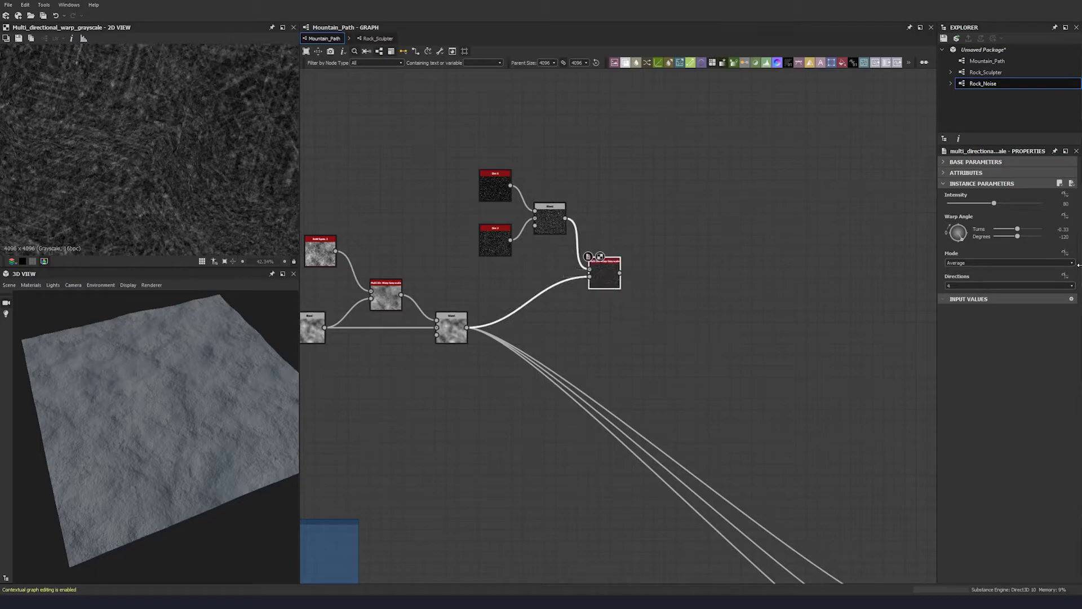
{"action": "left_click", "coordinate": [1064, 237]}
{"action": "key", "text": "Return"}
{"action": "left_click", "coordinate": [1065, 203]}
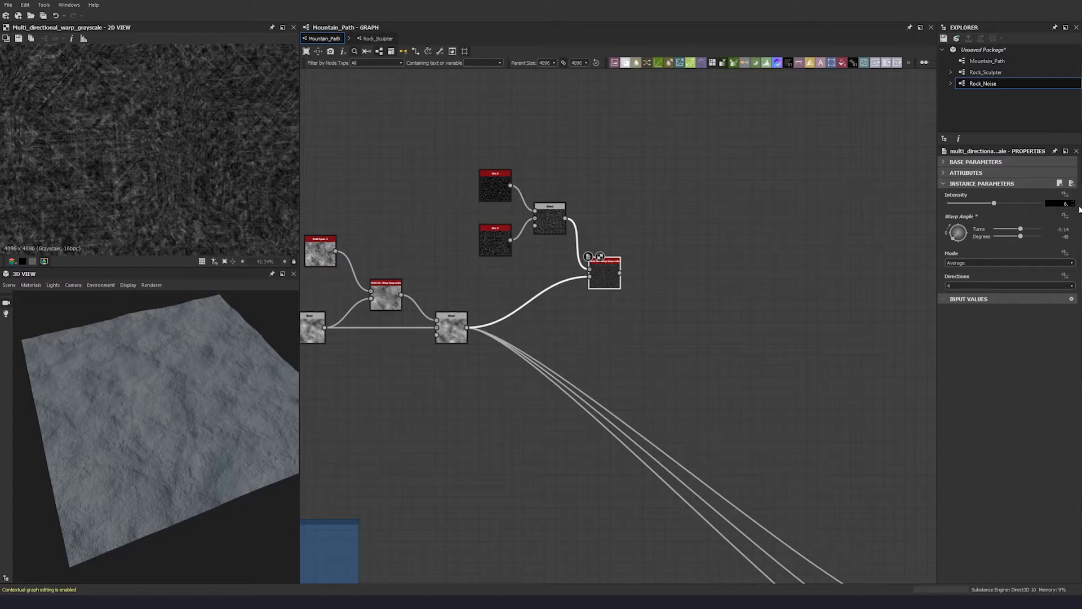
{"action": "key", "text": "Return"}
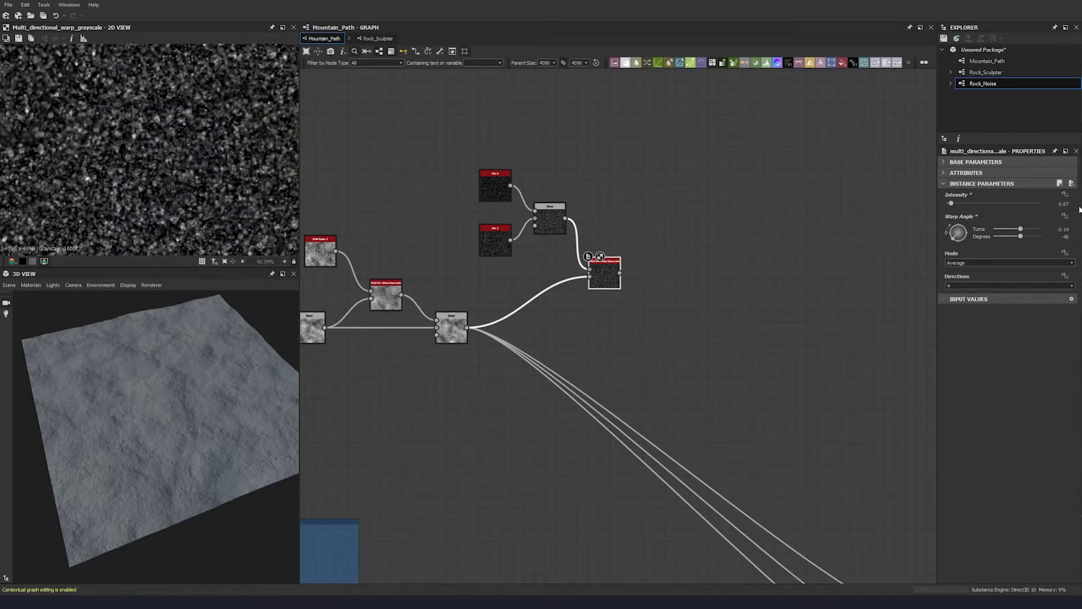
{"action": "left_click", "coordinate": [450, 332]}
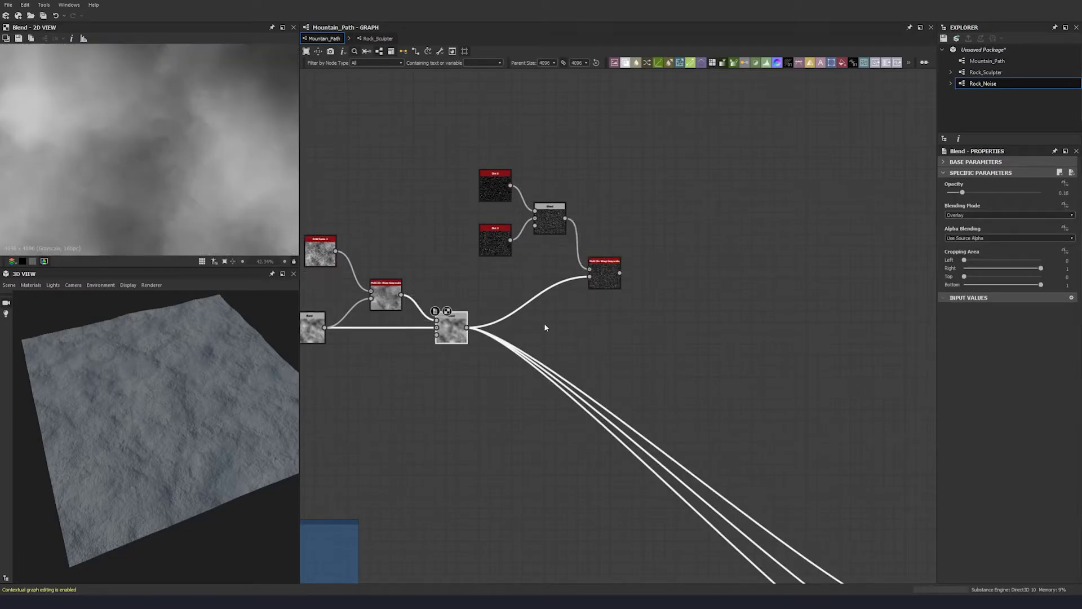
{"action": "left_click", "coordinate": [554, 225]}
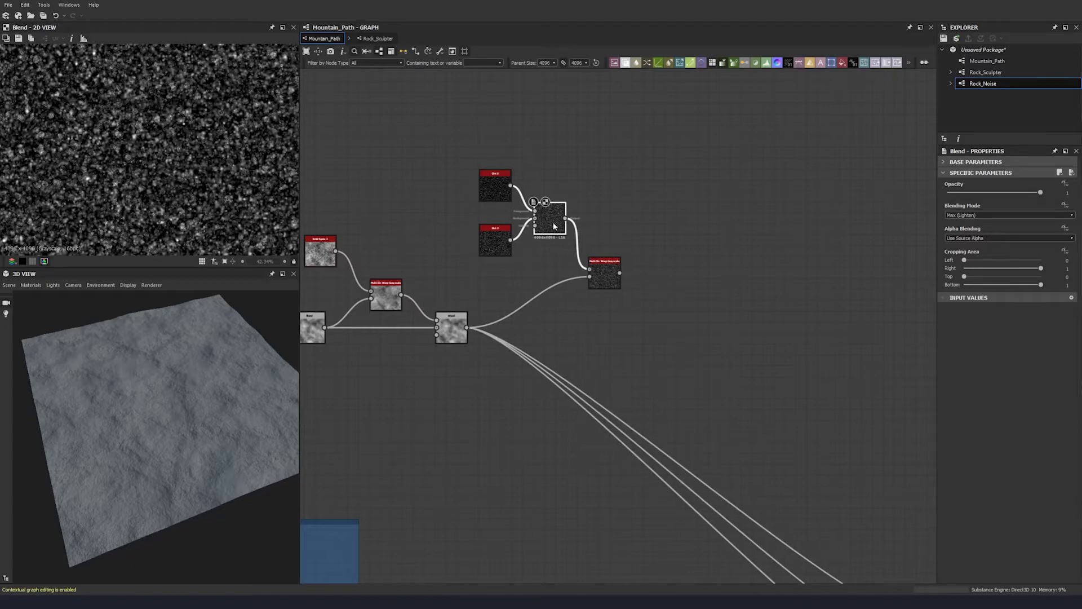
{"action": "left_click", "coordinate": [602, 270]}
{"action": "scroll", "coordinate": [215, 171], "scroll_direction": "down", "scroll_amount": 3}
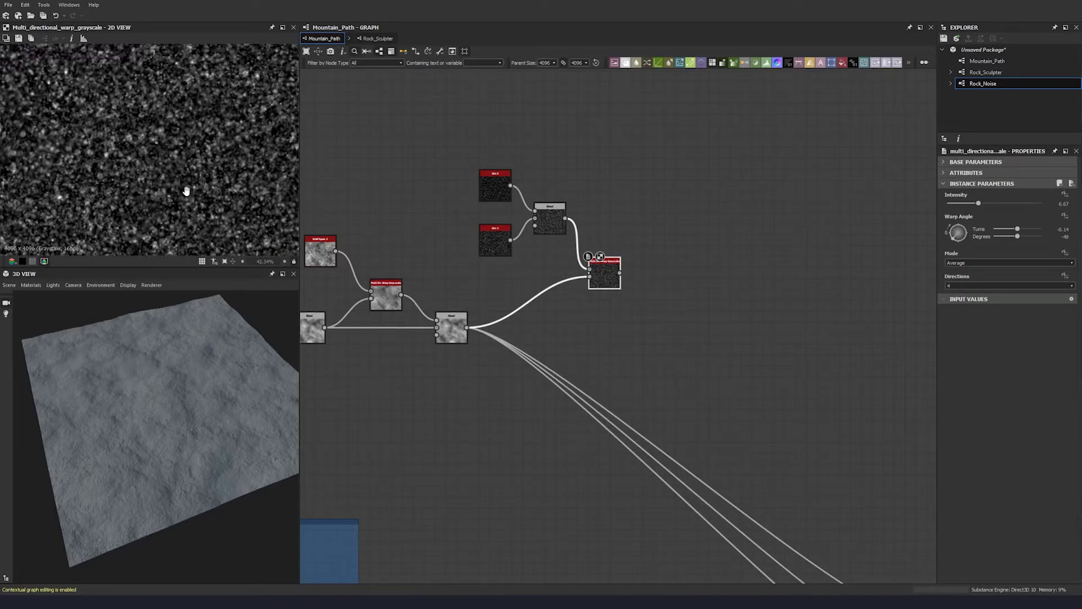
{"action": "left_click", "coordinate": [558, 221]}
{"action": "left_click", "coordinate": [603, 276]}
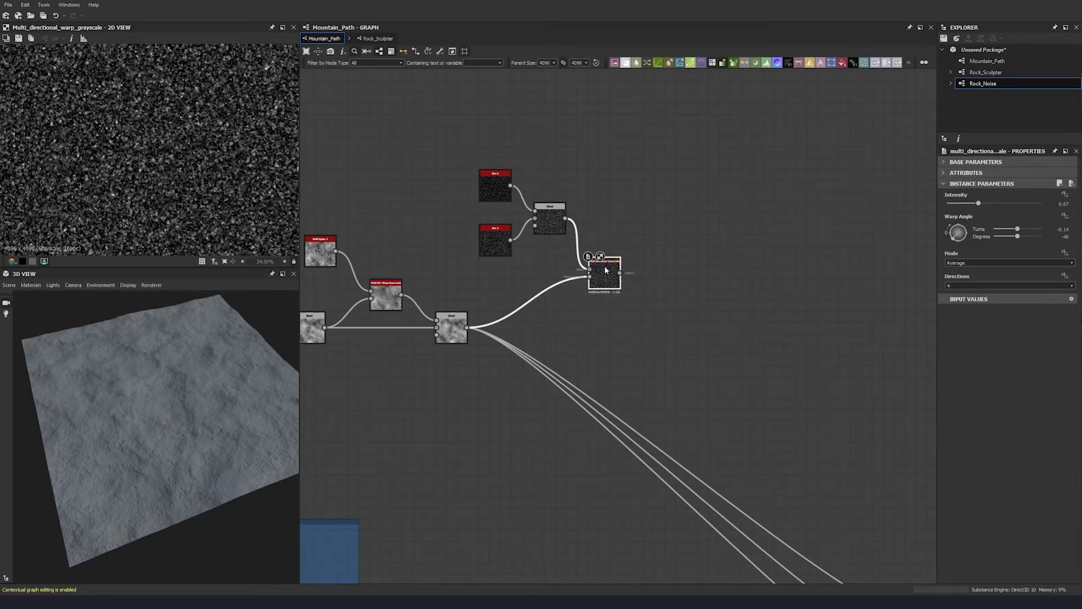
Shift both Dirt nodes, their Blend and the warp closer to the last noise Blend, lowering the warp slightly.
{"action": "middle_click_drag", "start_coordinate": [616, 332], "coordinate": [570, 303]}
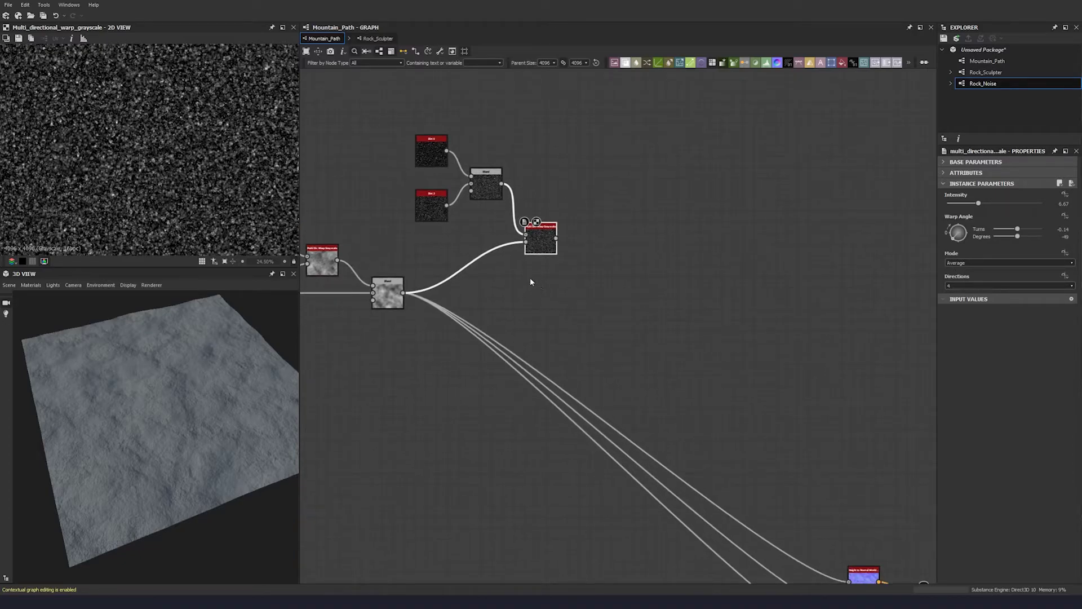
{"action": "left_click_drag", "start_coordinate": [542, 253], "coordinate": [532, 252]}
{"action": "left_click_drag", "start_coordinate": [406, 223], "coordinate": [407, 222]}
{"action": "left_click_drag", "start_coordinate": [418, 212], "coordinate": [397, 212]}
{"action": "left_click", "coordinate": [580, 157]}
{"action": "left_click_drag", "start_coordinate": [525, 241], "coordinate": [514, 252]}
{"action": "left_click", "coordinate": [596, 253]}
Add a Blend node with the warped dirt as Foreground and the last noise Blend as Background.
{"action": "key", "text": "space"}
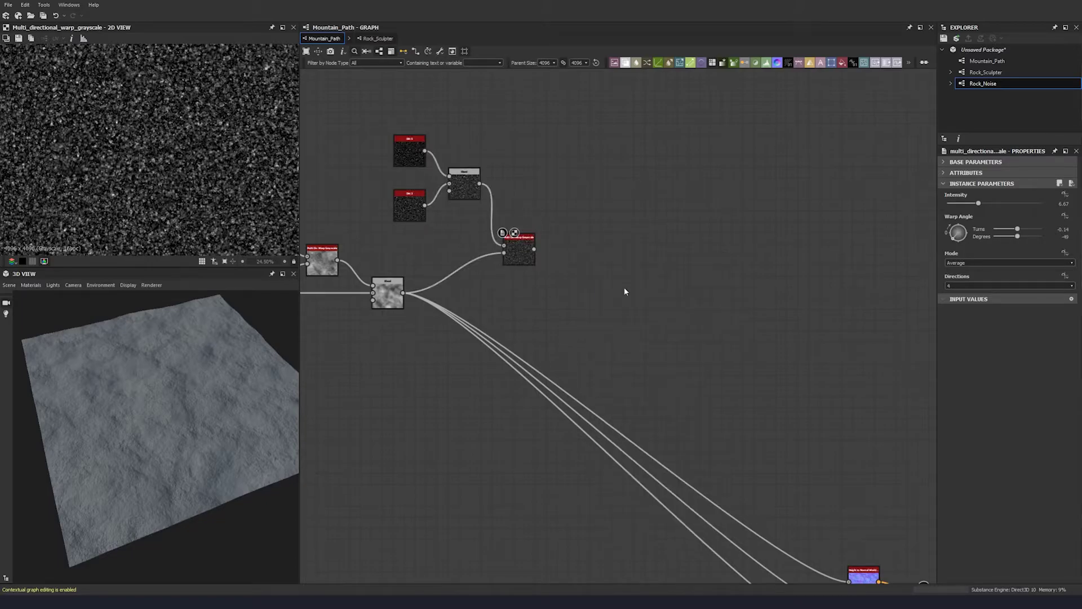
{"action": "left_click", "coordinate": [617, 294]}
{"action": "key", "text": "ctrl+z"}
{"action": "key", "text": "space"}
{"action": "left_click", "coordinate": [614, 288]}
{"action": "left_click_drag", "start_coordinate": [534, 249], "coordinate": [402, 293]}
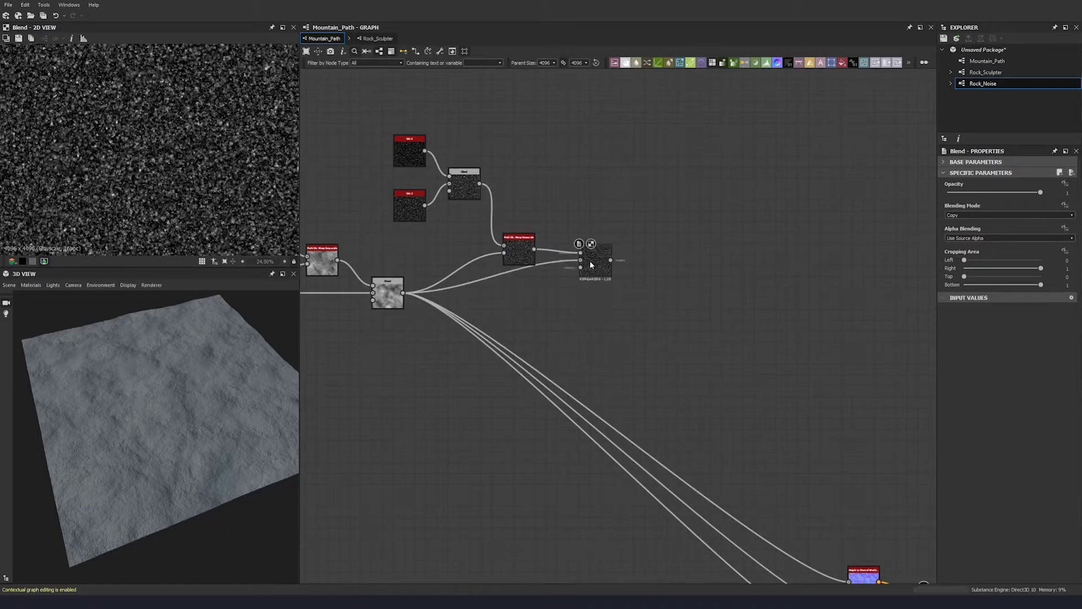
Lower the new Blend node slightly, set its Blending Mode to Max (Lighten) and inspect the specks.
{"action": "left_click_drag", "start_coordinate": [600, 269], "coordinate": [600, 291]}
{"action": "left_click", "coordinate": [993, 215]}
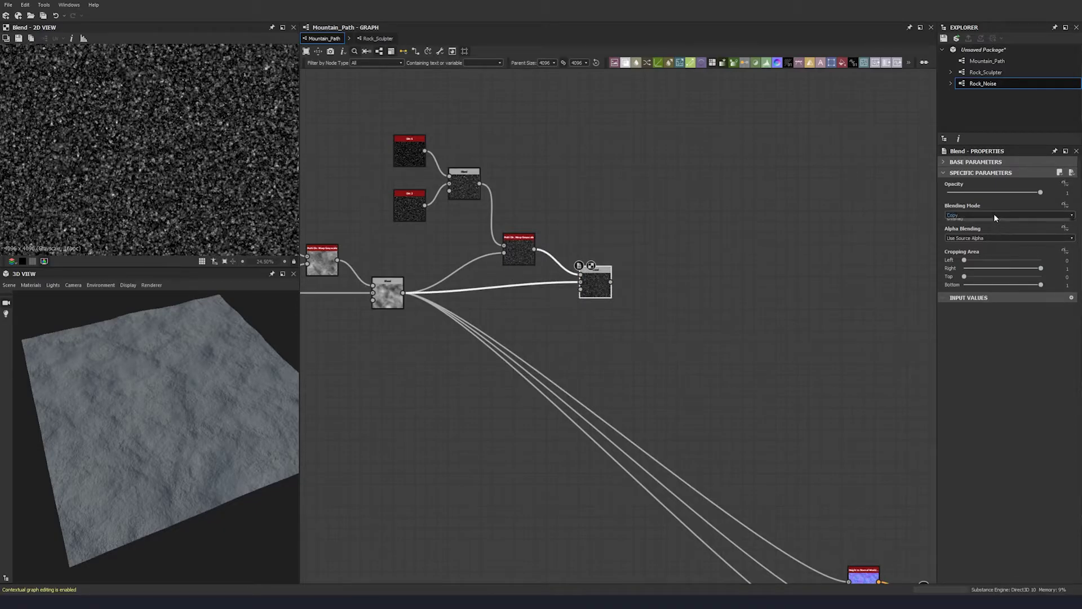
{"action": "left_click", "coordinate": [962, 246]}
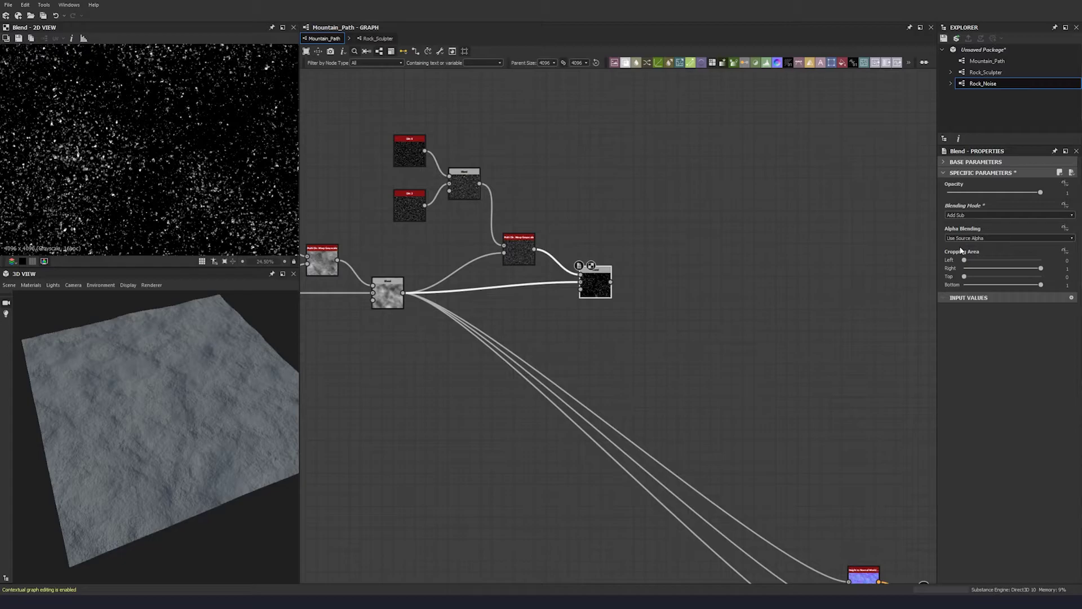
{"action": "left_click", "coordinate": [961, 215]}
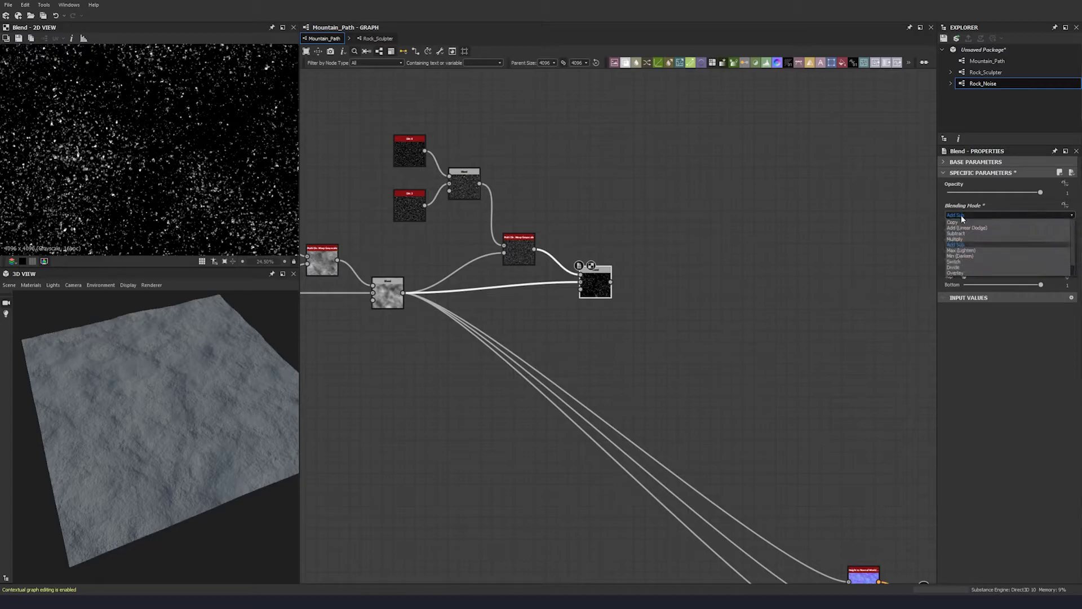
{"action": "left_click", "coordinate": [962, 250]}
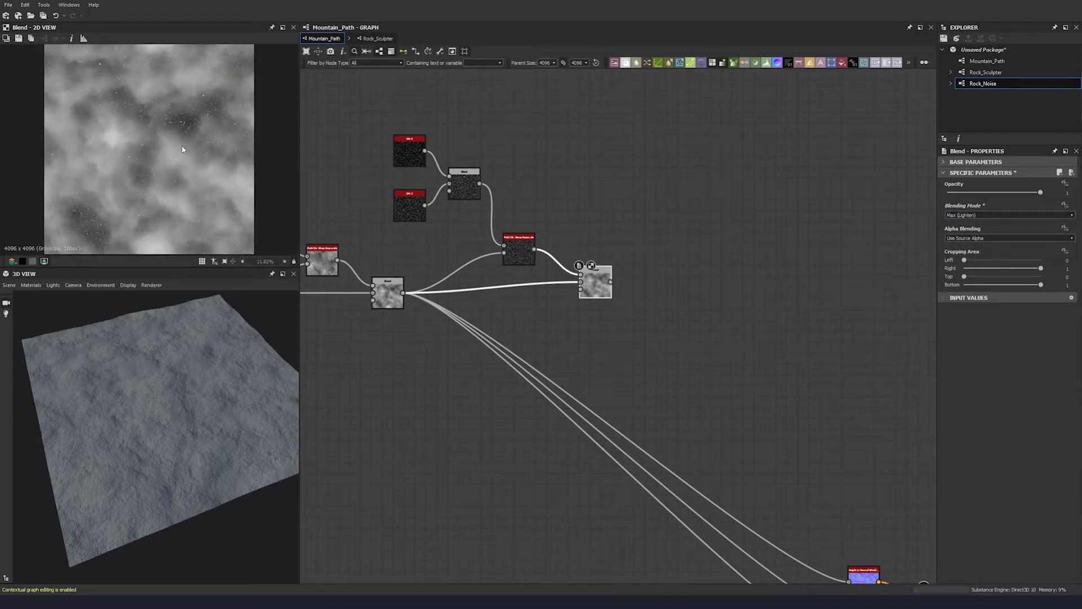
{"action": "scroll", "coordinate": [186, 160], "scroll_direction": "up", "scroll_amount": 1}
{"action": "middle_click_drag", "start_coordinate": [63, 186], "coordinate": [181, 155]}
{"action": "middle_click_drag", "start_coordinate": [186, 208], "coordinate": [153, 151]}
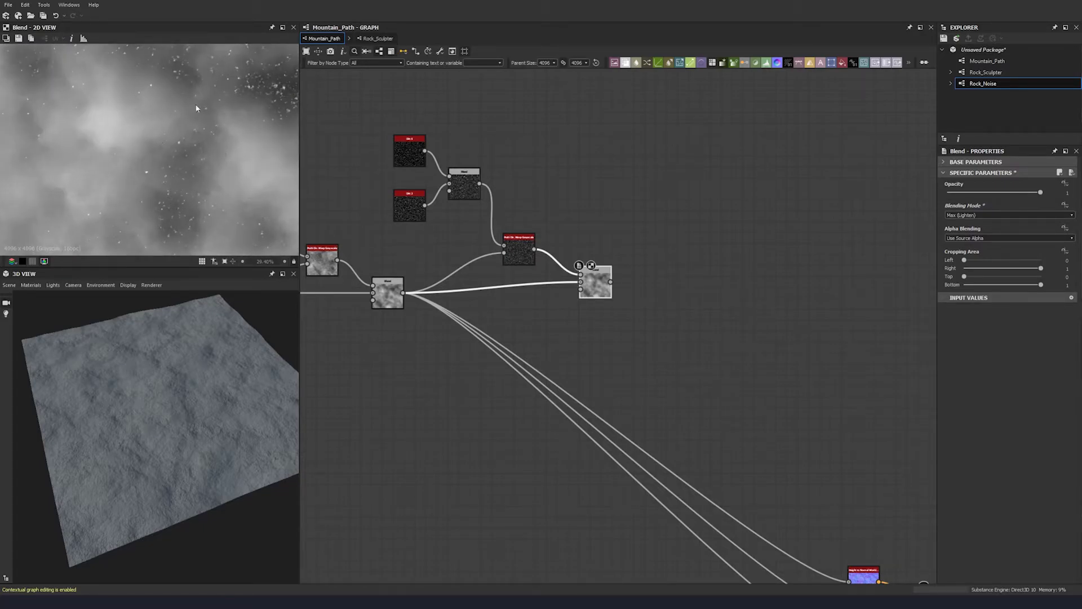
{"action": "scroll", "coordinate": [215, 153], "scroll_direction": "down", "scroll_amount": 4}
Align the new Blend horizontally with the noise Blend and shift the dirt node group away from it to make room.
{"action": "left_click_drag", "start_coordinate": [599, 288], "coordinate": [610, 302]}
{"action": "key", "text": "s"}
{"action": "left_click_drag", "start_coordinate": [540, 150], "coordinate": [408, 259]}
{"action": "left_click_drag", "start_coordinate": [528, 257], "coordinate": [506, 252]}
{"action": "left_click", "coordinate": [544, 198]}
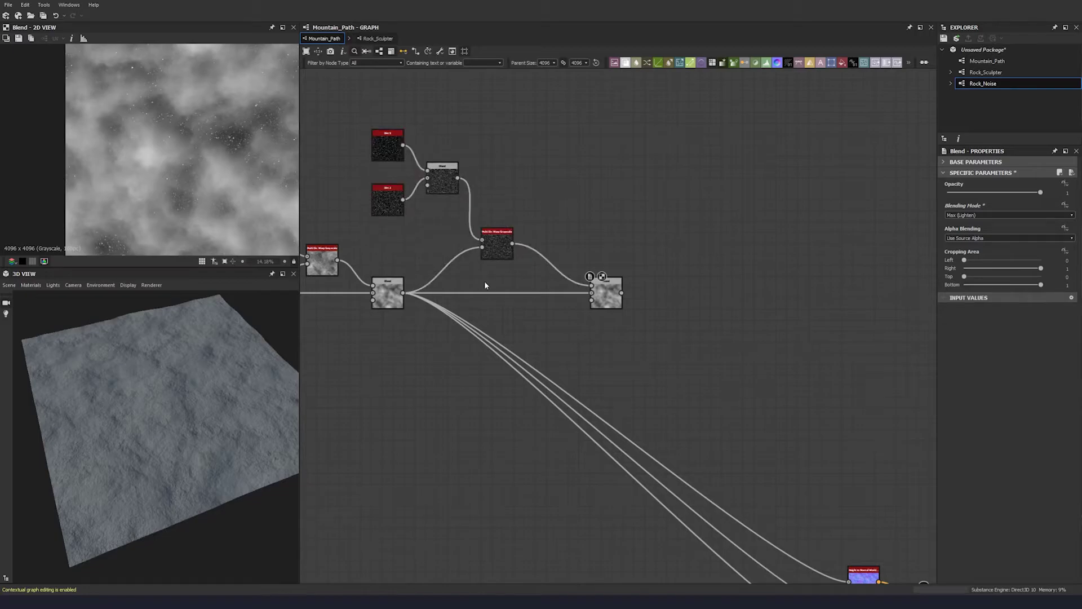
Insert a Histogram Range node between the last noise Blend and the new Blend's Background input.
{"action": "scroll", "coordinate": [485, 285], "scroll_direction": "up", "scroll_amount": 1}
{"action": "key", "text": "space"}
{"action": "type", "text": "hist"}
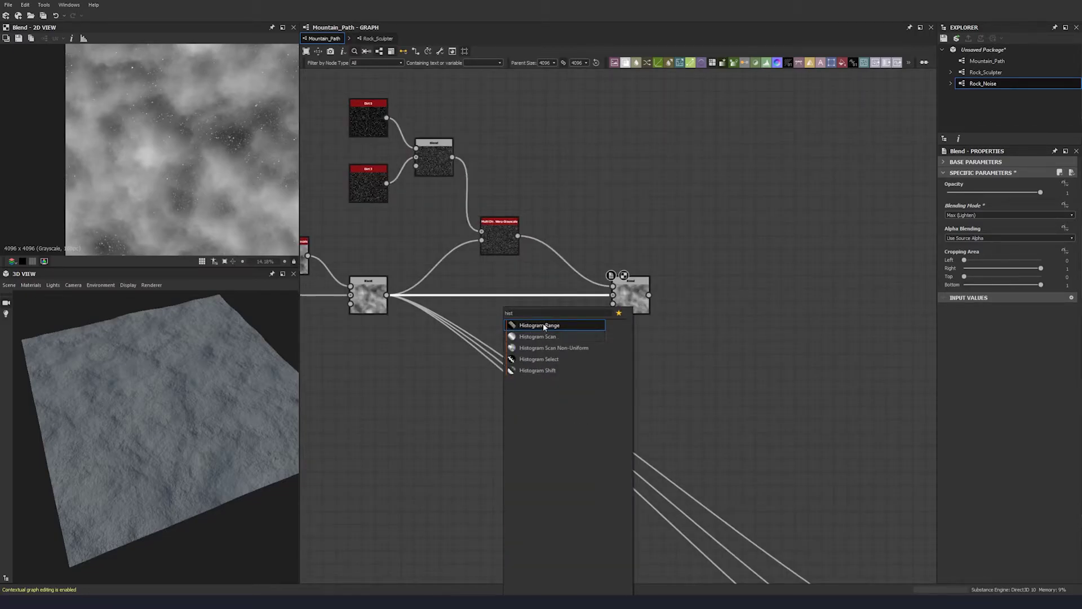
{"action": "left_click", "coordinate": [543, 325]}
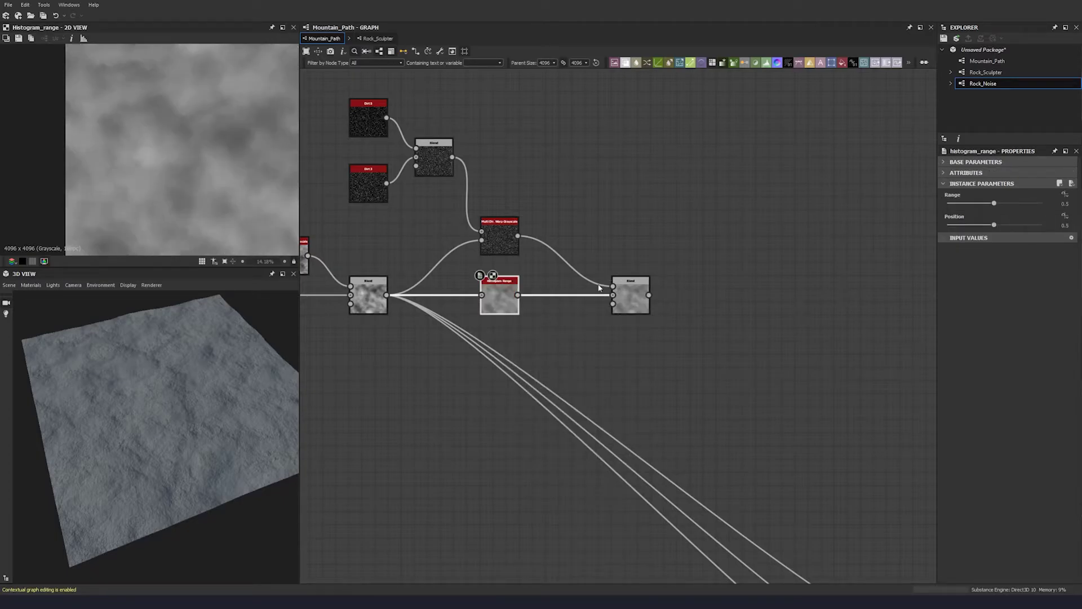
Set the Histogram Range's Range to 1 and Position to 0.3, and check the resulting Blend.
{"action": "left_click_drag", "start_coordinate": [994, 203], "coordinate": [1040, 203]}
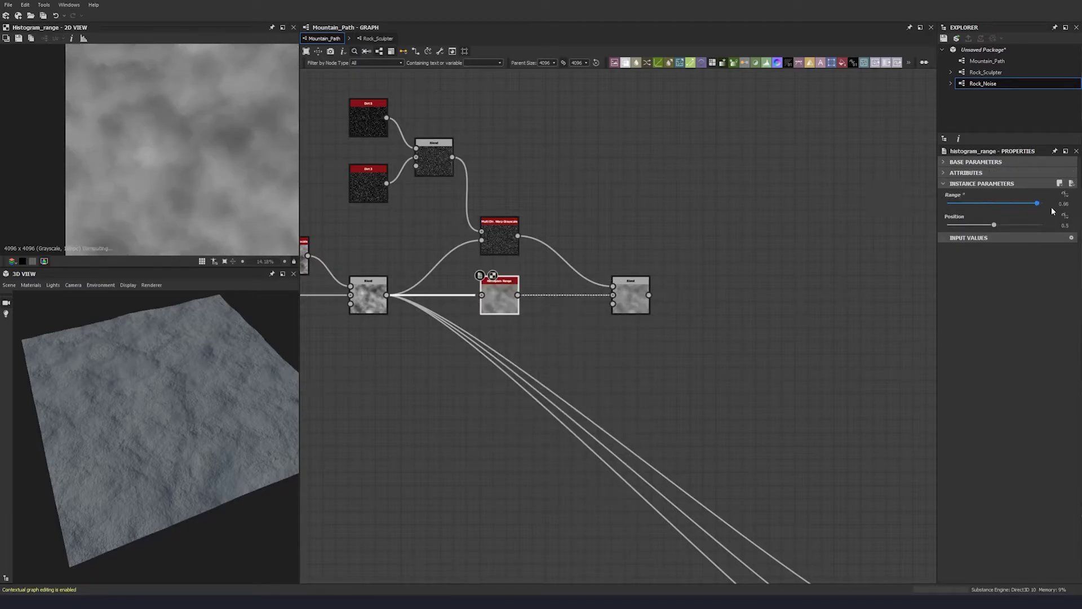
{"action": "left_click", "coordinate": [992, 226]}
{"action": "type", "text": "0."}
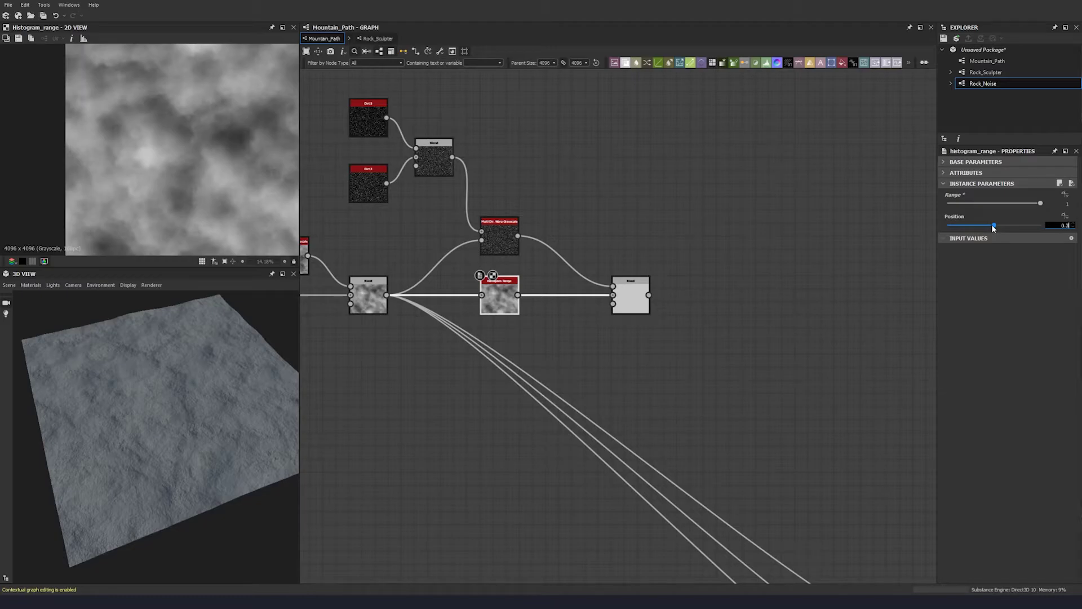
{"action": "type", "text": "3"}
{"action": "key", "text": "Return"}
{"action": "left_click", "coordinate": [630, 294]}
{"action": "middle_click_drag", "start_coordinate": [265, 174], "coordinate": [182, 188]}
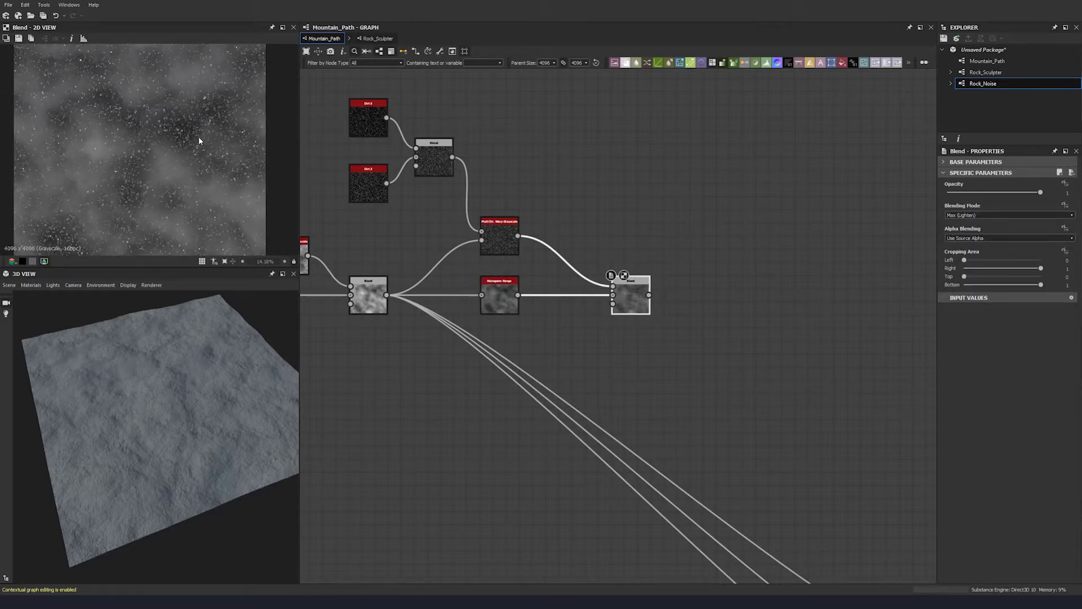
{"action": "scroll", "coordinate": [135, 151], "scroll_direction": "down", "scroll_amount": 3}
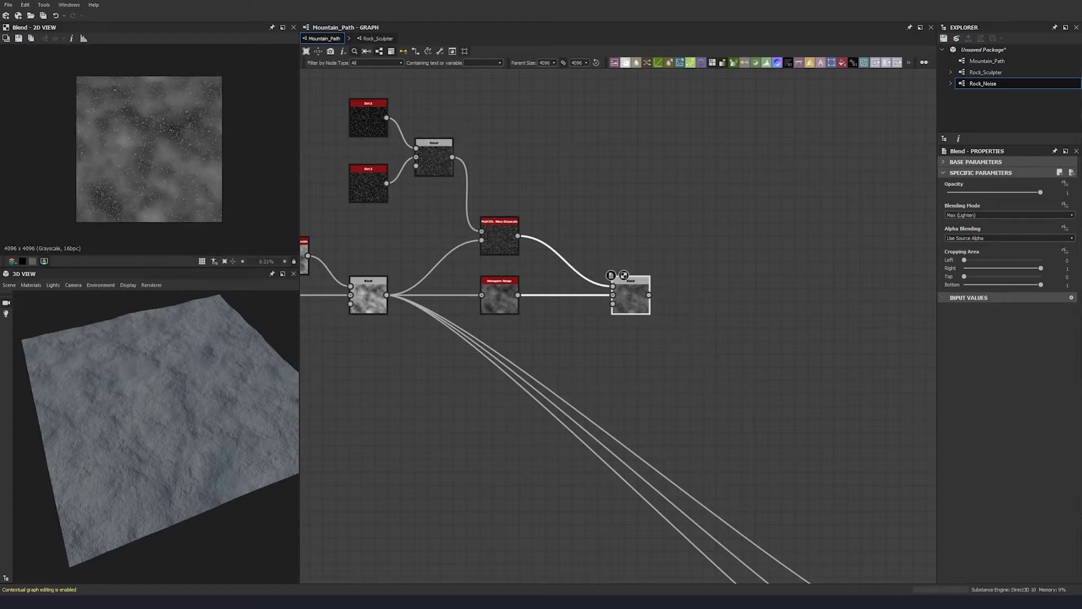
Add a Directional Warp node after the Max (Lighten) Blend and feed it the Blend's output.
{"action": "middle_click_drag", "start_coordinate": [630, 305], "coordinate": [536, 260]}
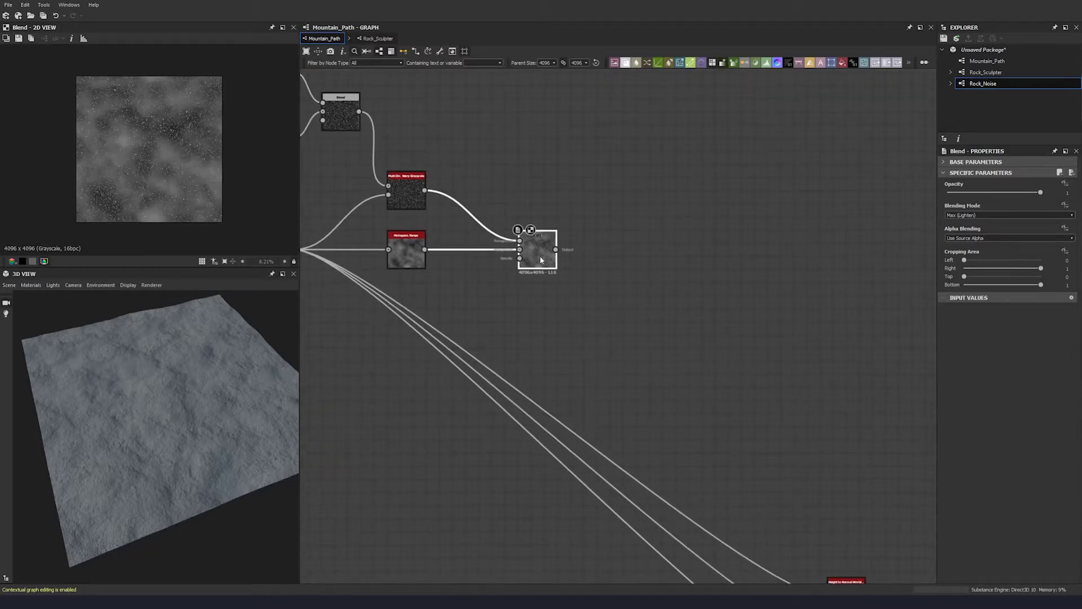
{"action": "middle_click_drag", "start_coordinate": [614, 246], "coordinate": [540, 238]}
{"action": "left_click", "coordinate": [541, 231]}
{"action": "key", "text": "space"}
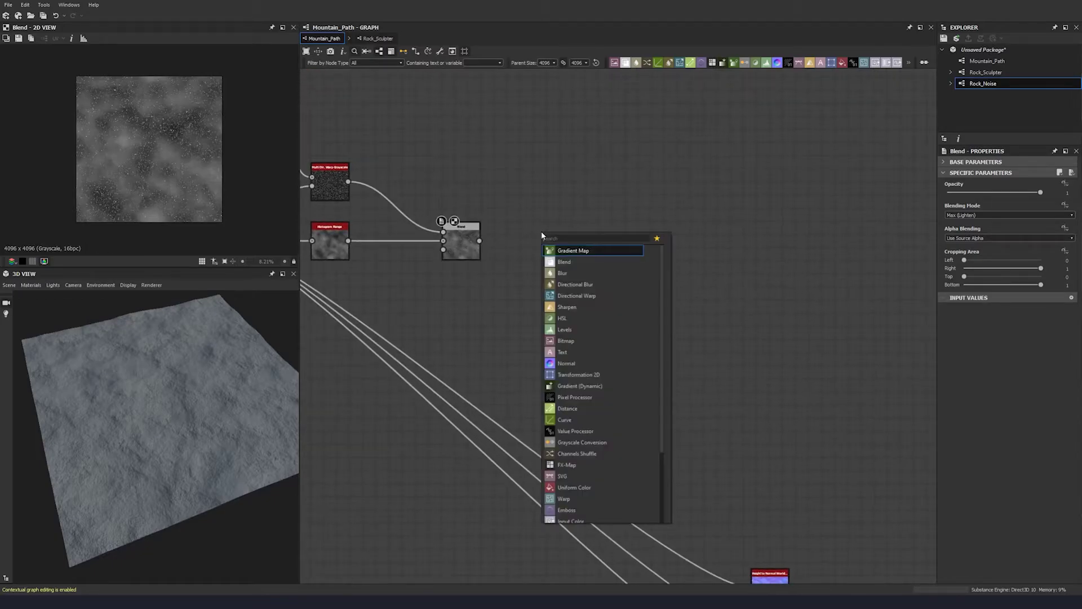
{"action": "left_click", "coordinate": [575, 296]}
{"action": "left_click", "coordinate": [476, 245]}
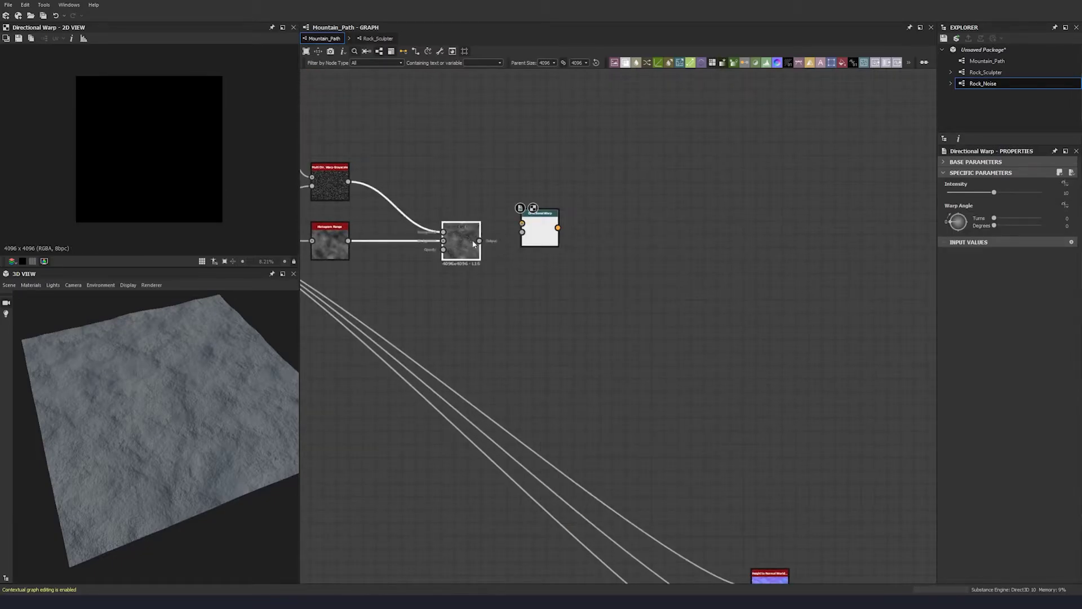
{"action": "left_click_drag", "start_coordinate": [481, 240], "coordinate": [521, 224]}
Connect the Rock_Noise output to the Directional Warp's Intensity Input and display the warp's result.
{"action": "scroll", "coordinate": [519, 226], "scroll_direction": "down", "scroll_amount": 3}
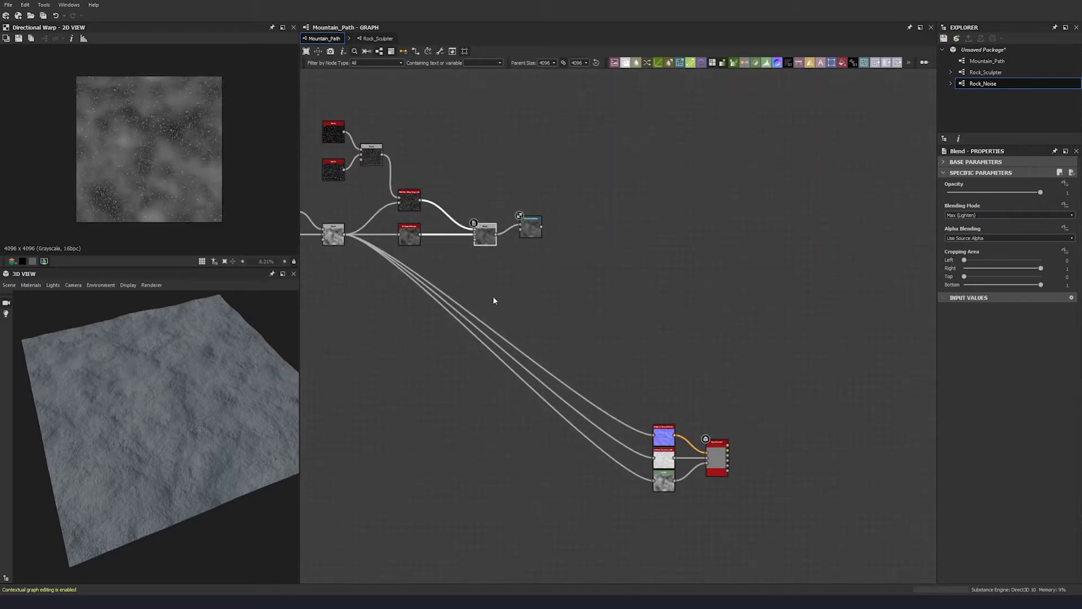
{"action": "middle_click_drag", "start_coordinate": [437, 369], "coordinate": [553, 317]}
{"action": "left_click_drag", "start_coordinate": [373, 415], "coordinate": [626, 228]}
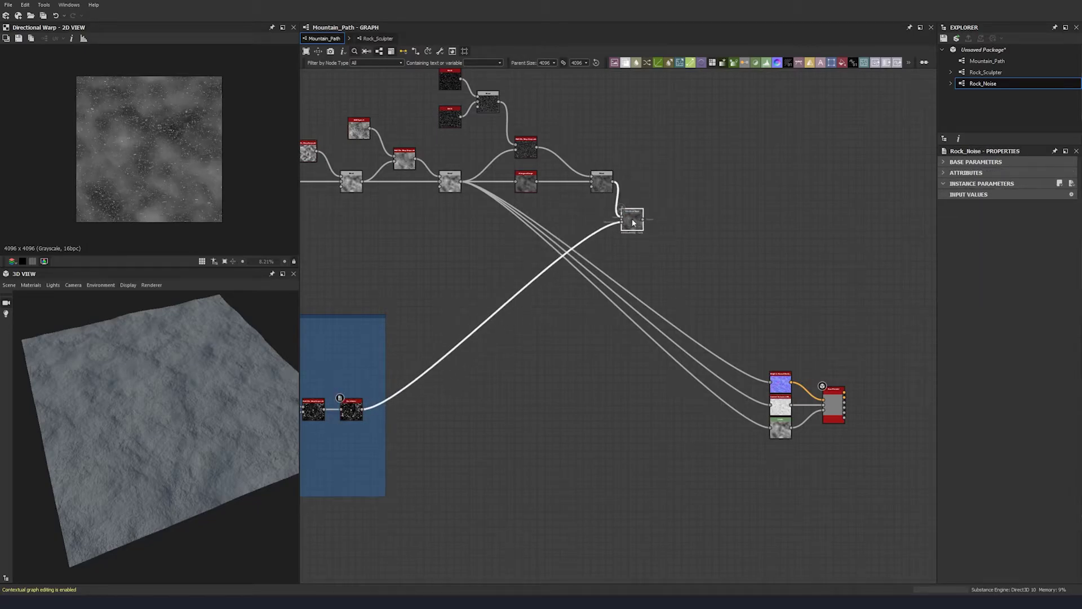
{"action": "left_click_drag", "start_coordinate": [633, 137], "coordinate": [714, 182]}
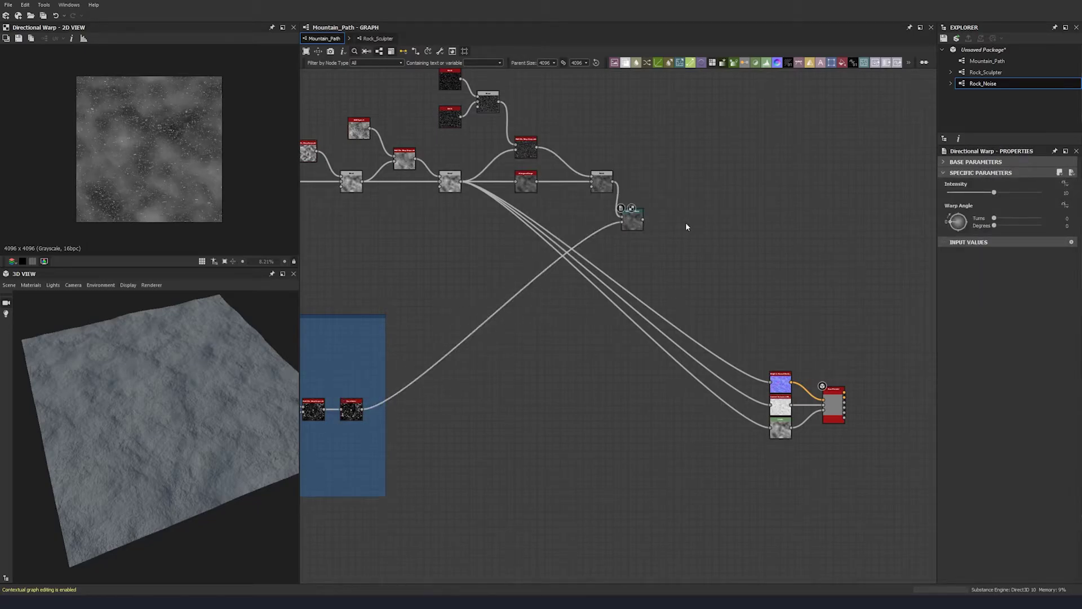
{"action": "middle_click_drag", "start_coordinate": [685, 222], "coordinate": [598, 216]}
{"action": "left_click_drag", "start_coordinate": [555, 221], "coordinate": [570, 221]}
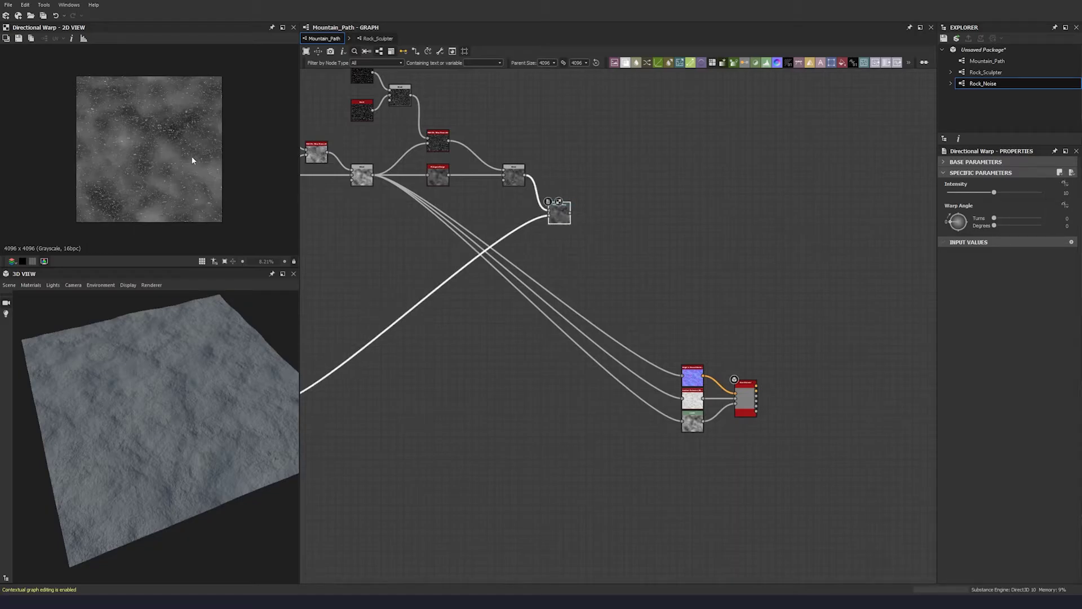
Set the Directional Warp's Warp Angle to -63 degrees and its Intensity to 4.3.
{"action": "double_click", "coordinate": [1068, 225]}
{"action": "type", "text": "-63"}
{"action": "key", "text": "Return"}
{"action": "double_click", "coordinate": [1073, 194]}
{"action": "type", "text": "4.3"}
{"action": "key", "text": "Return"}
Compare the Directional Warp's output with the Blend before it and with the Rock_Noise map driving the warp.
{"action": "scroll", "coordinate": [550, 220], "scroll_direction": "up", "scroll_amount": 2}
{"action": "left_click", "coordinate": [475, 149]}
{"action": "scroll", "coordinate": [142, 125], "scroll_direction": "up", "scroll_amount": 5}
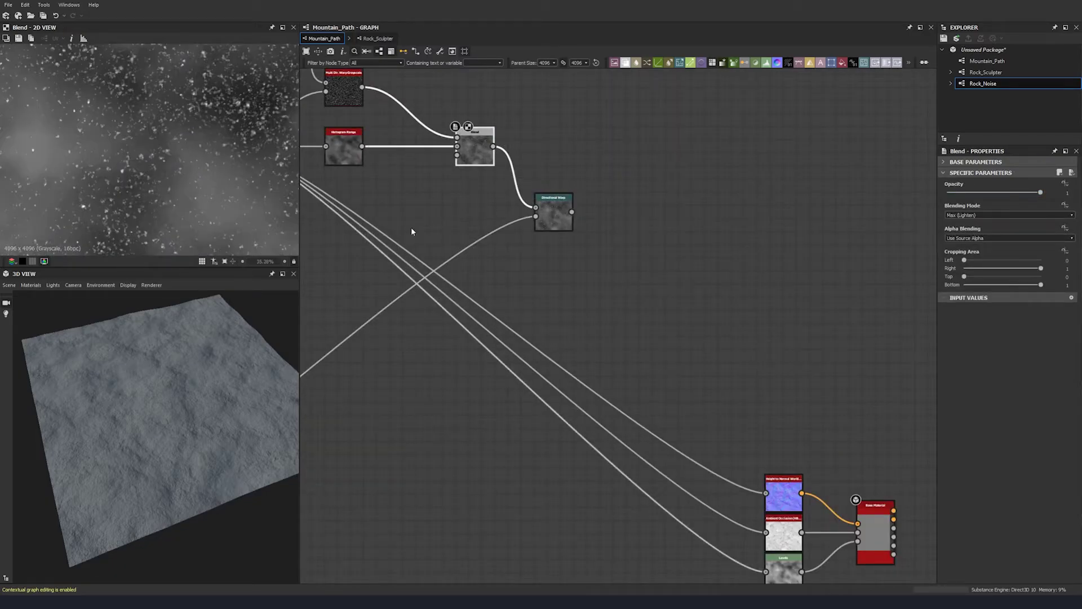
{"action": "left_click", "coordinate": [555, 208]}
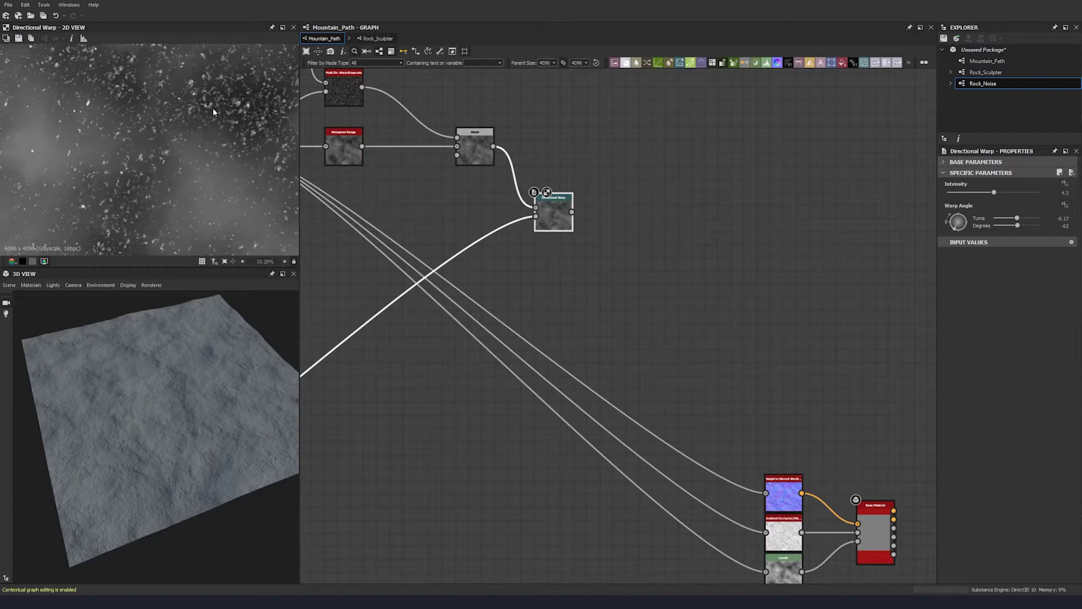
{"action": "scroll", "coordinate": [459, 294], "scroll_direction": "down", "scroll_amount": 5}
{"action": "middle_click_drag", "start_coordinate": [358, 401], "coordinate": [538, 316]}
{"action": "scroll", "coordinate": [468, 323], "scroll_direction": "up", "scroll_amount": 5}
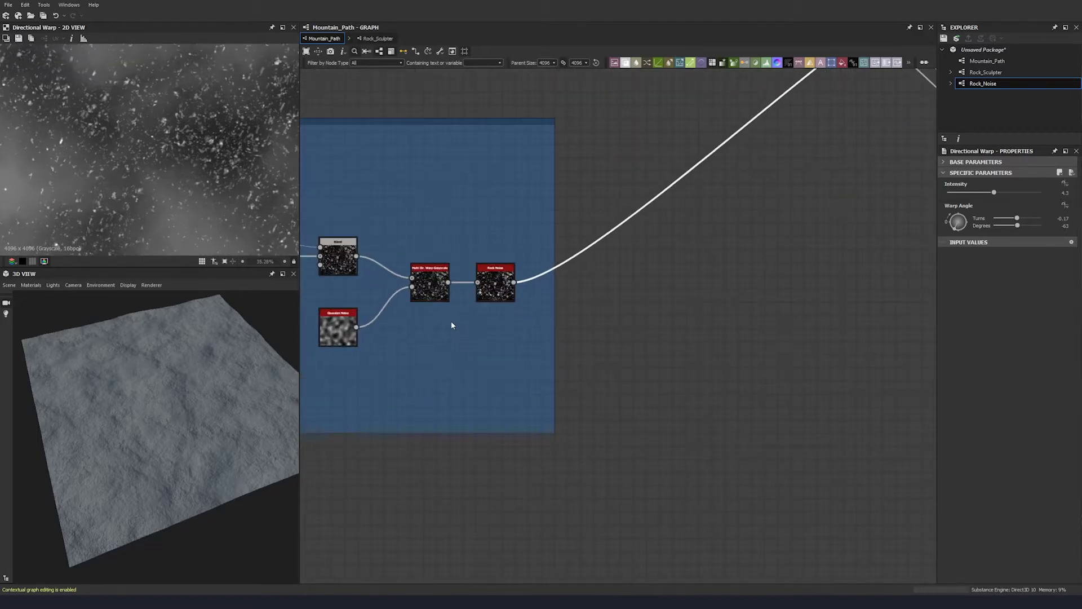
{"action": "double_click", "coordinate": [498, 289]}
{"action": "scroll", "coordinate": [645, 172], "scroll_direction": "down", "scroll_amount": 5}
{"action": "middle_click_drag", "start_coordinate": [755, 201], "coordinate": [704, 285]}
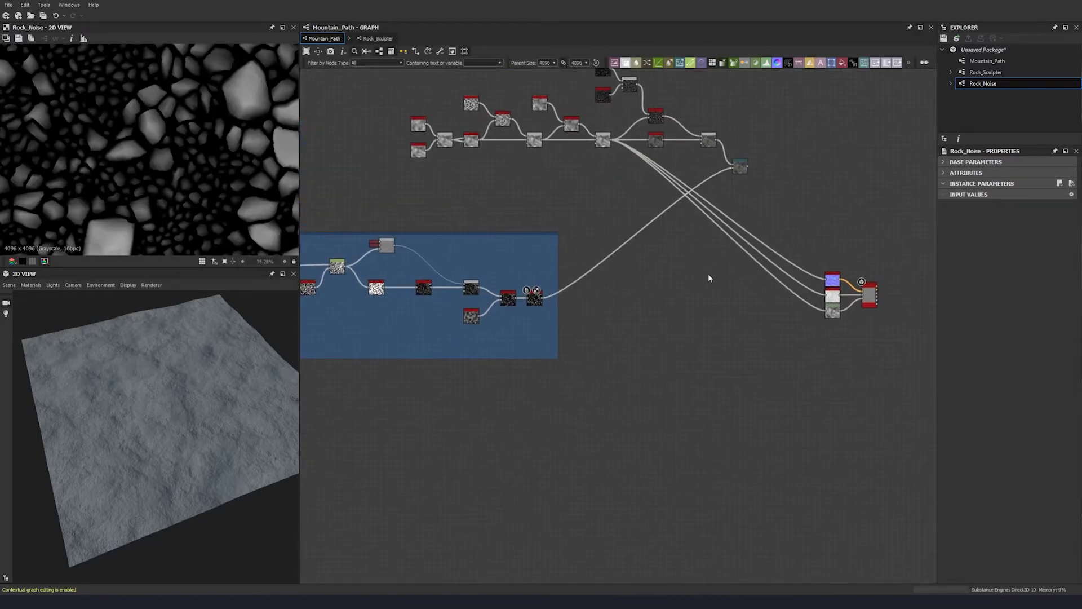
Redisplay the Directional Warp's output and move the node farther away from the Blend feeding it.
{"action": "middle_click_drag", "start_coordinate": [764, 165], "coordinate": [590, 212]}
{"action": "scroll", "coordinate": [587, 216], "scroll_direction": "up", "scroll_amount": 5}
{"action": "double_click", "coordinate": [532, 208]}
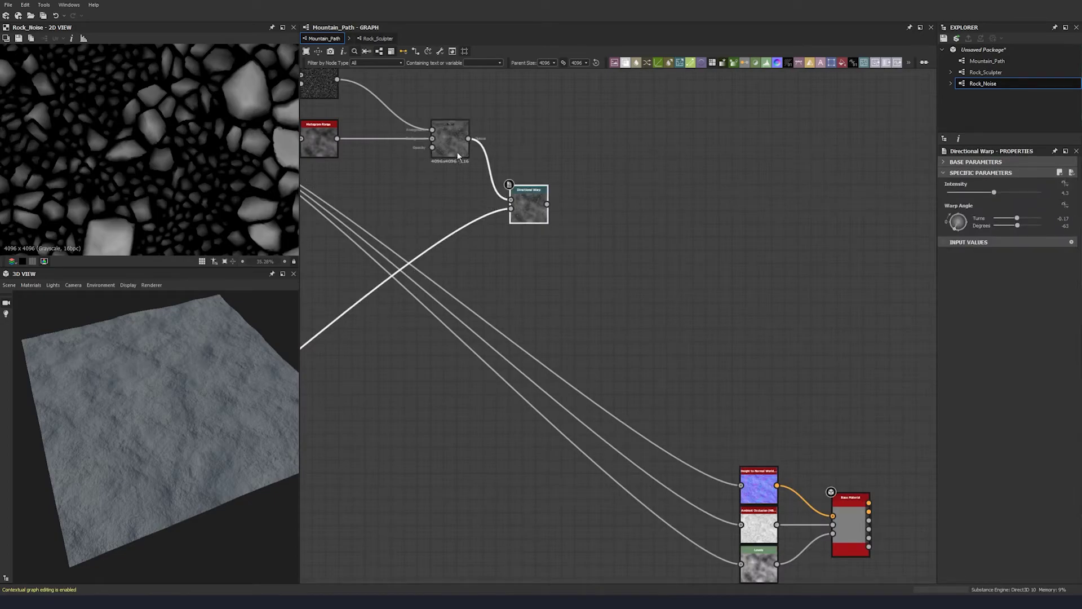
{"action": "scroll", "coordinate": [485, 240], "scroll_direction": "down", "scroll_amount": 2}
{"action": "left_click_drag", "start_coordinate": [517, 216], "coordinate": [573, 206]}
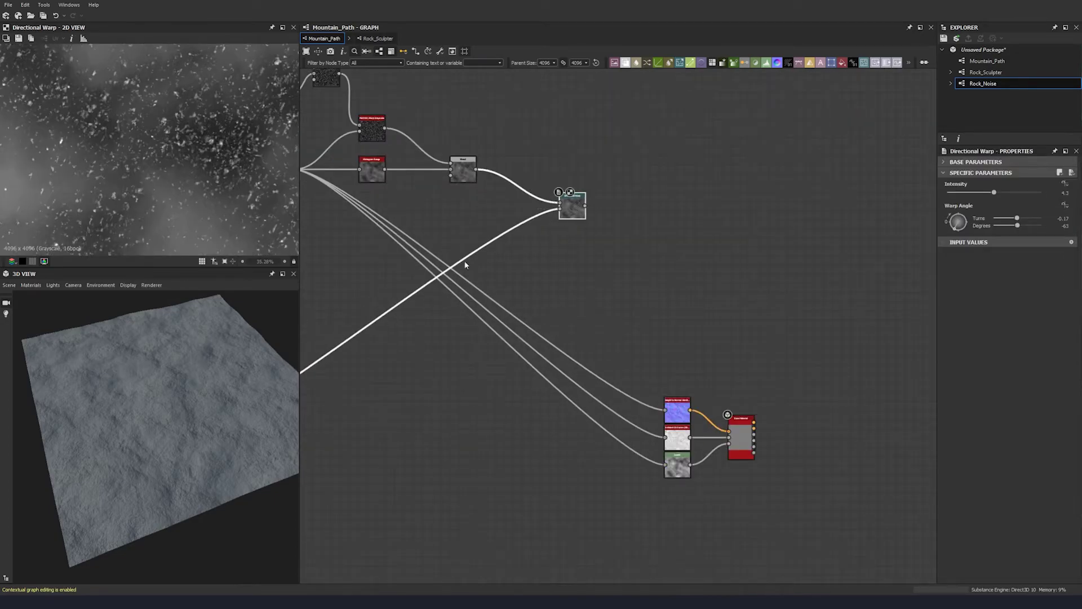
Insert a Blur HQ Grayscale node into the link from Rock_Noise to the Directional Warp's Intensity Input.
{"action": "middle_click_drag", "start_coordinate": [536, 229], "coordinate": [558, 211]}
{"action": "scroll", "coordinate": [248, 181], "scroll_direction": "up", "scroll_amount": 4}
{"action": "scroll", "coordinate": [285, 146], "scroll_direction": "down", "scroll_amount": 1}
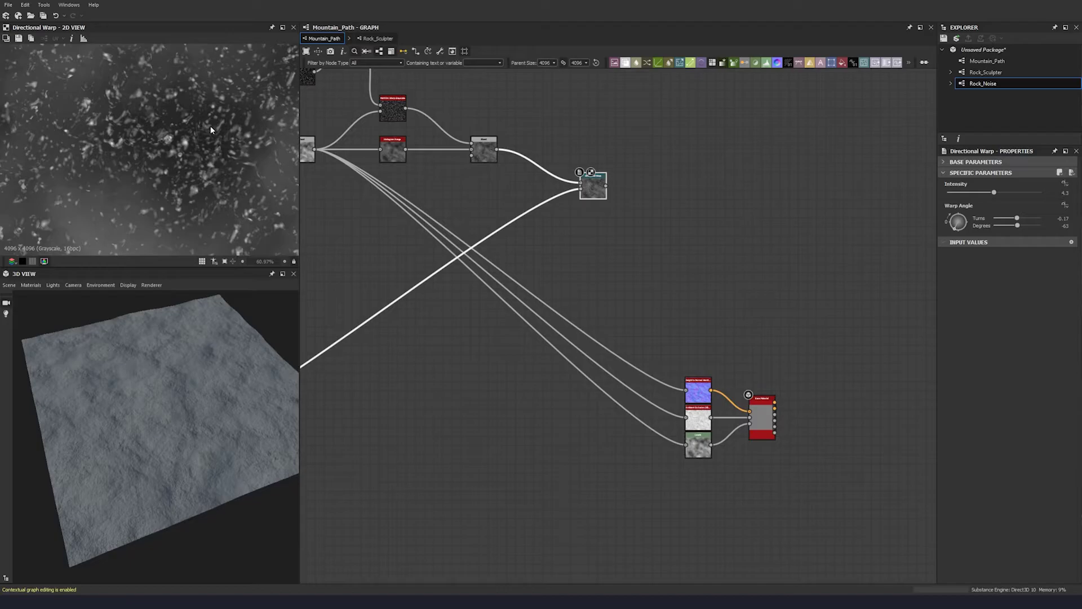
{"action": "left_click", "coordinate": [521, 216]}
{"action": "key", "text": "space"}
{"action": "type", "text": "hq"}
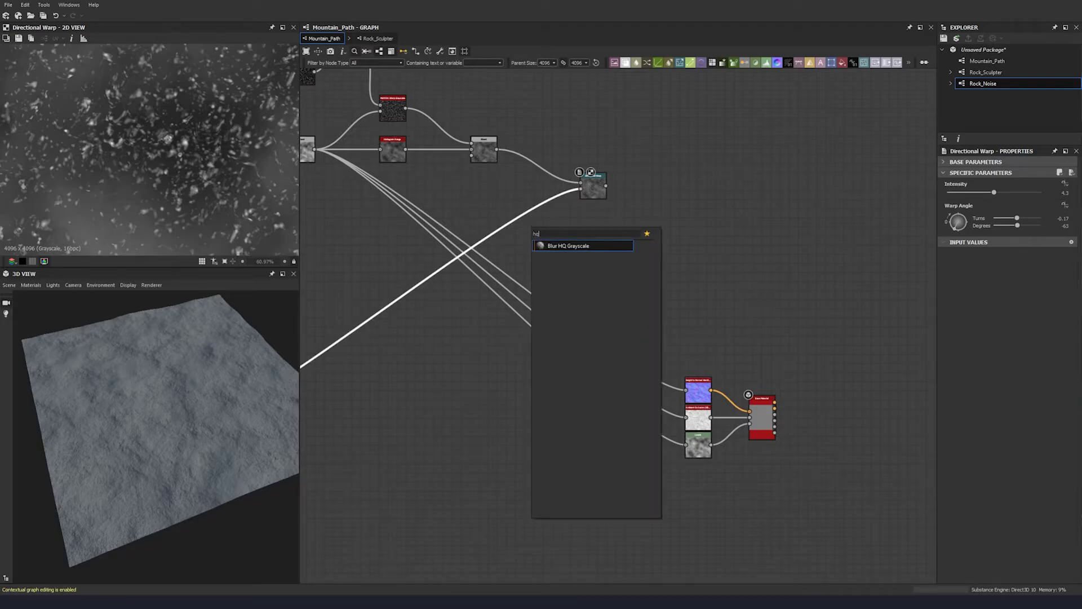
{"action": "left_click", "coordinate": [565, 248]}
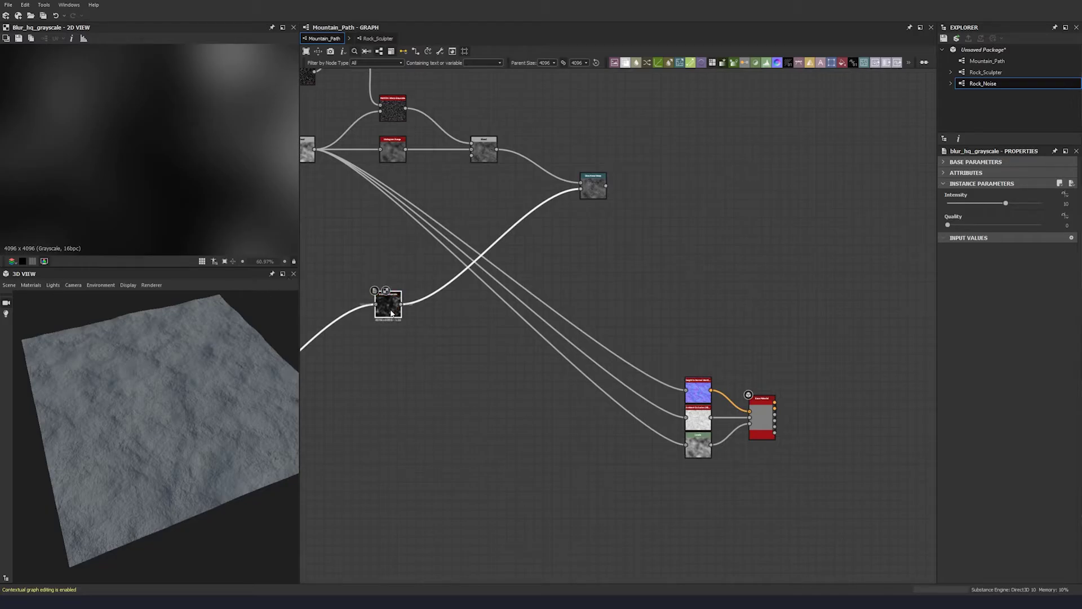
Adjust the blur's Quality, move the blur node below the Blend, and shift the Directional Warp closer to them.
{"action": "left_click", "coordinate": [976, 224]}
{"action": "left_click_drag", "start_coordinate": [388, 307], "coordinate": [498, 208]}
{"action": "left_click_drag", "start_coordinate": [603, 192], "coordinate": [585, 177]}
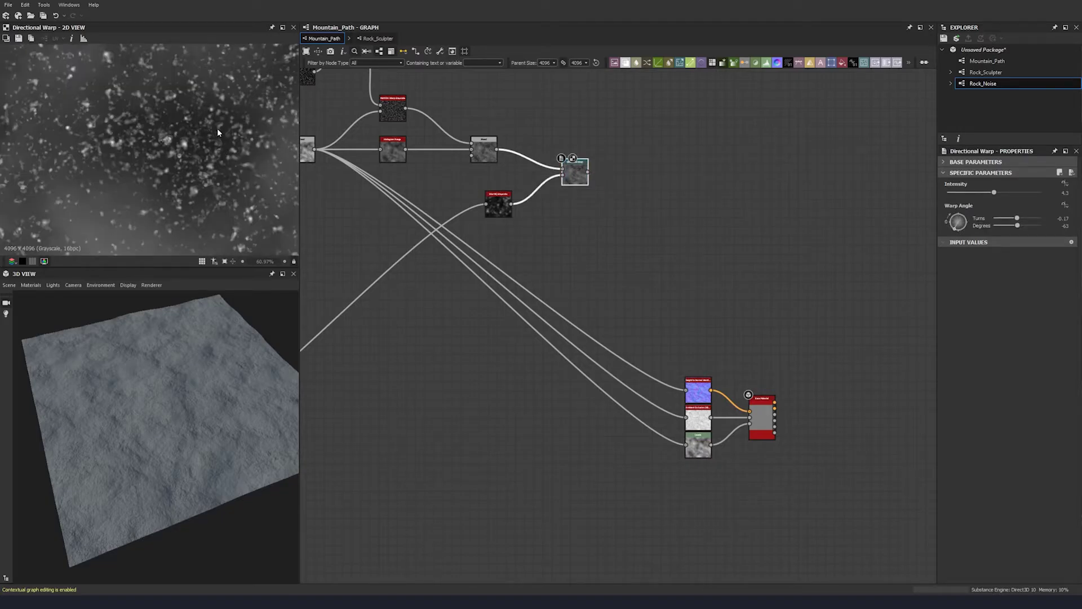
Examine the Directional Warp's result and compare it with the Rock_Noise map that drives it.
{"action": "middle_click_drag", "start_coordinate": [247, 141], "coordinate": [196, 147]}
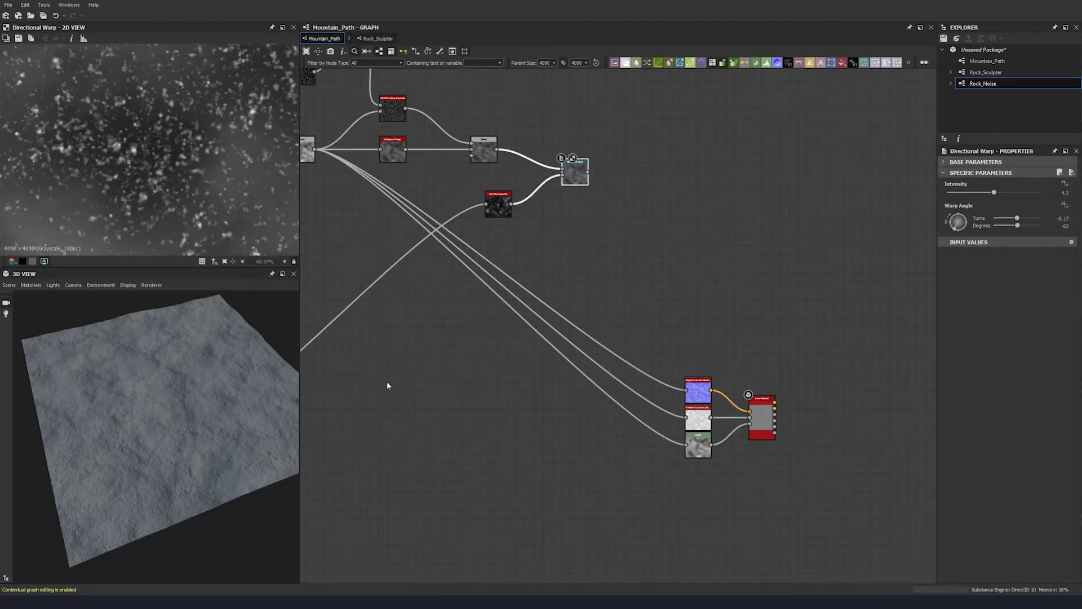
{"action": "middle_click_drag", "start_coordinate": [339, 360], "coordinate": [698, 224]}
{"action": "scroll", "coordinate": [549, 294], "scroll_direction": "up", "scroll_amount": 4}
{"action": "double_click", "coordinate": [548, 293]}
{"action": "scroll", "coordinate": [186, 168], "scroll_direction": "up", "scroll_amount": 5}
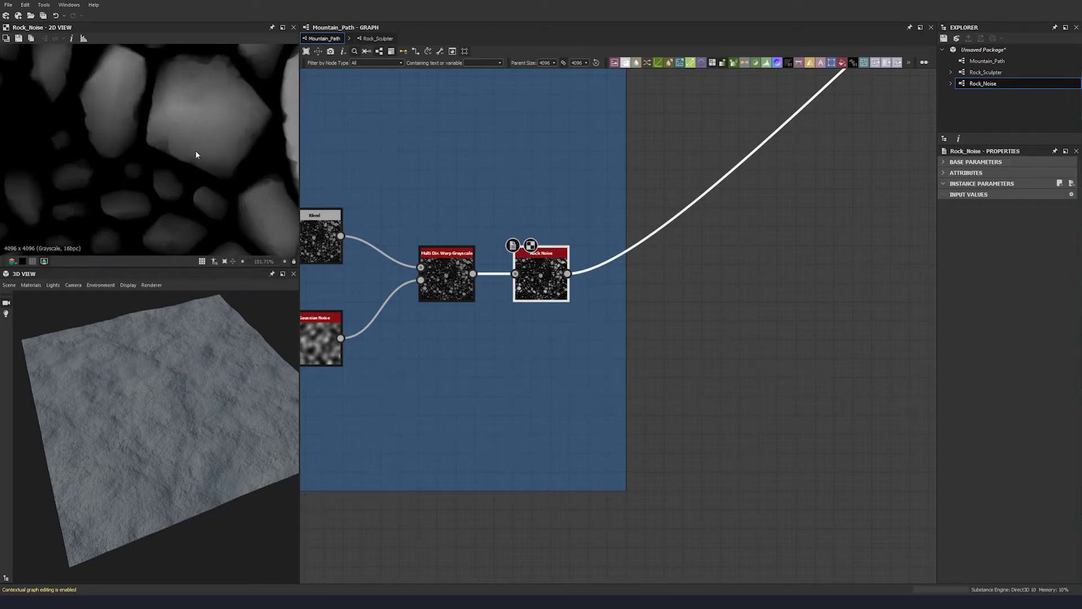
Add an Auto Levels node after the Directional Warp and display its result.
{"action": "scroll", "coordinate": [652, 242], "scroll_direction": "down", "scroll_amount": 3}
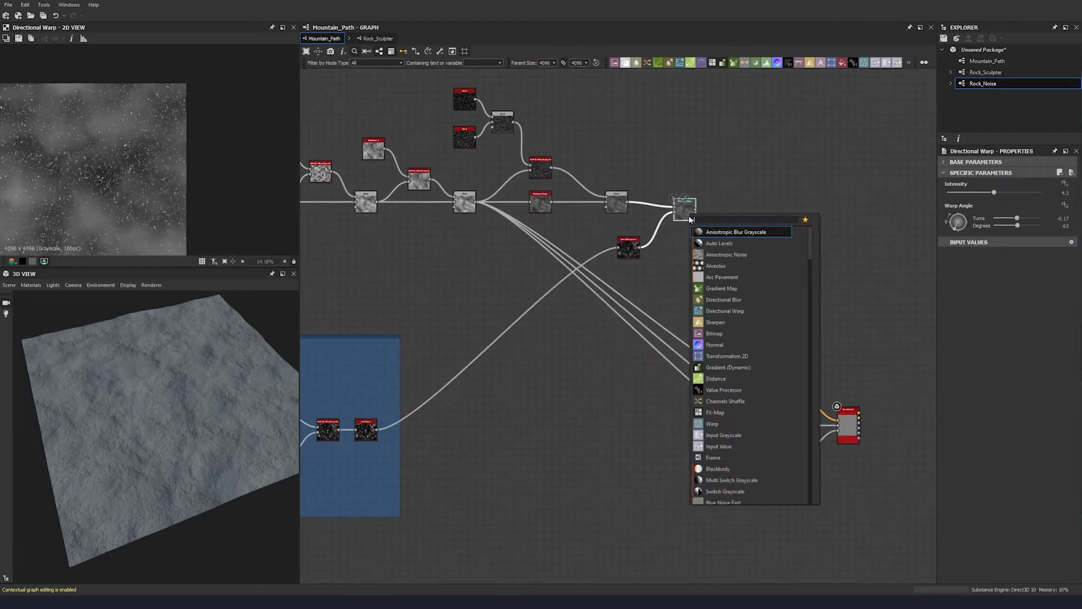
{"action": "type", "text": "aut"}
{"action": "left_click", "coordinate": [705, 231]}
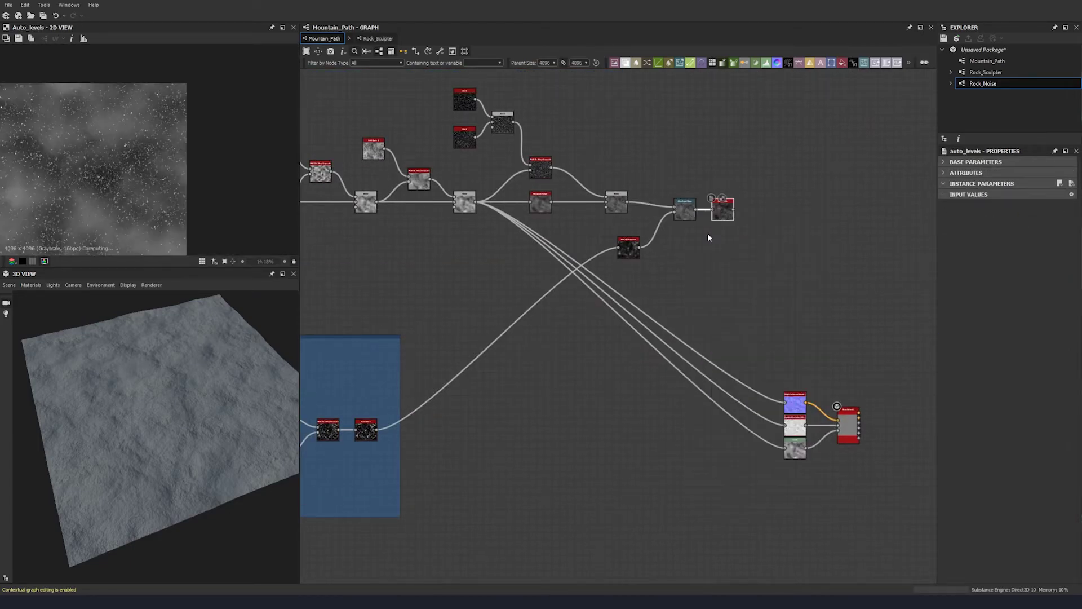
{"action": "scroll", "coordinate": [748, 184], "scroll_direction": "up", "scroll_amount": 3}
{"action": "middle_click_drag", "start_coordinate": [625, 262], "coordinate": [530, 270]}
{"action": "double_click", "coordinate": [604, 249]}
{"action": "middle_click_drag", "start_coordinate": [97, 161], "coordinate": [156, 116]}
{"action": "middle_click_drag", "start_coordinate": [125, 175], "coordinate": [167, 143]}
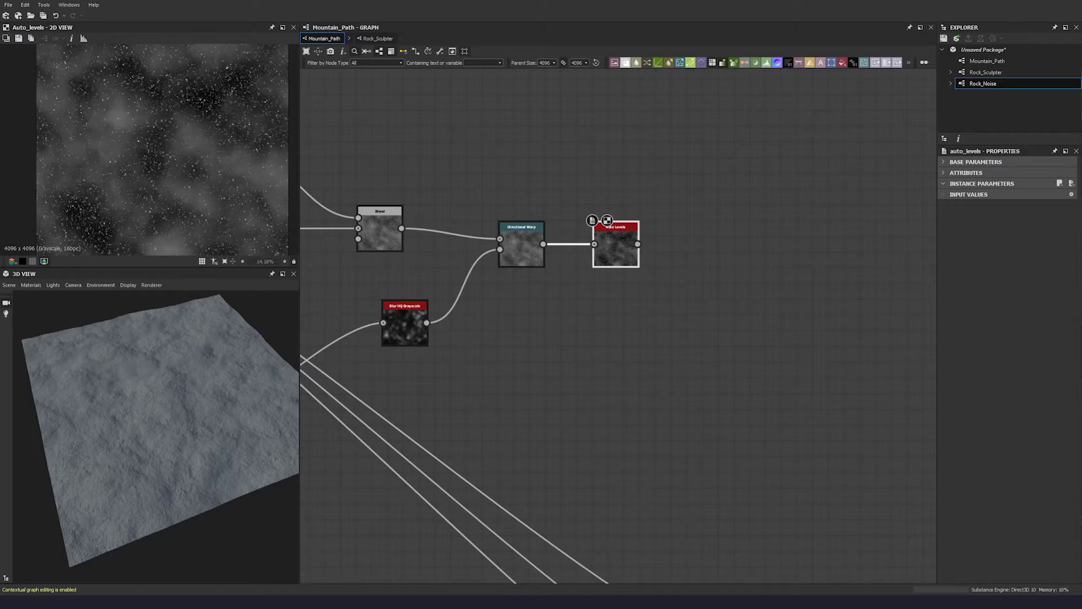
Lower the Opacity of the Max (Lighten) Blend feeding the Directional Warp to 0.09.
{"action": "middle_click_drag", "start_coordinate": [475, 252], "coordinate": [779, 251]}
{"action": "scroll", "coordinate": [779, 251], "scroll_direction": "down", "scroll_amount": 3}
{"action": "double_click", "coordinate": [539, 243]}
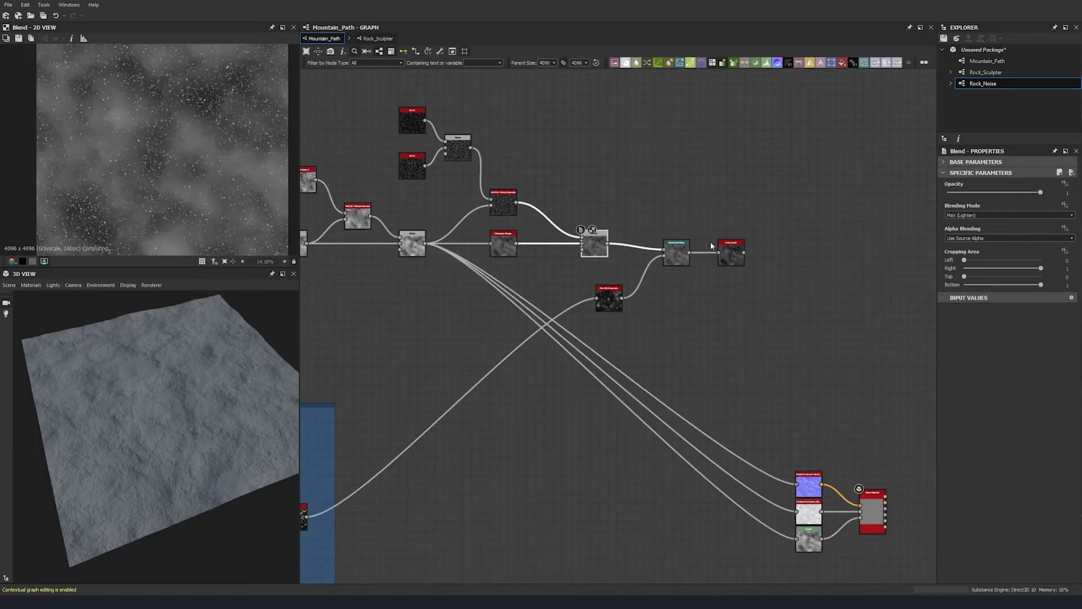
{"action": "mouse_move", "coordinate": [1009, 194]}
{"action": "left_mouse_down"}
{"action": "mouse_move", "coordinate": [973, 194]}
{"action": "mouse_move", "coordinate": [1001, 193]}
{"action": "left_mouse_up"}
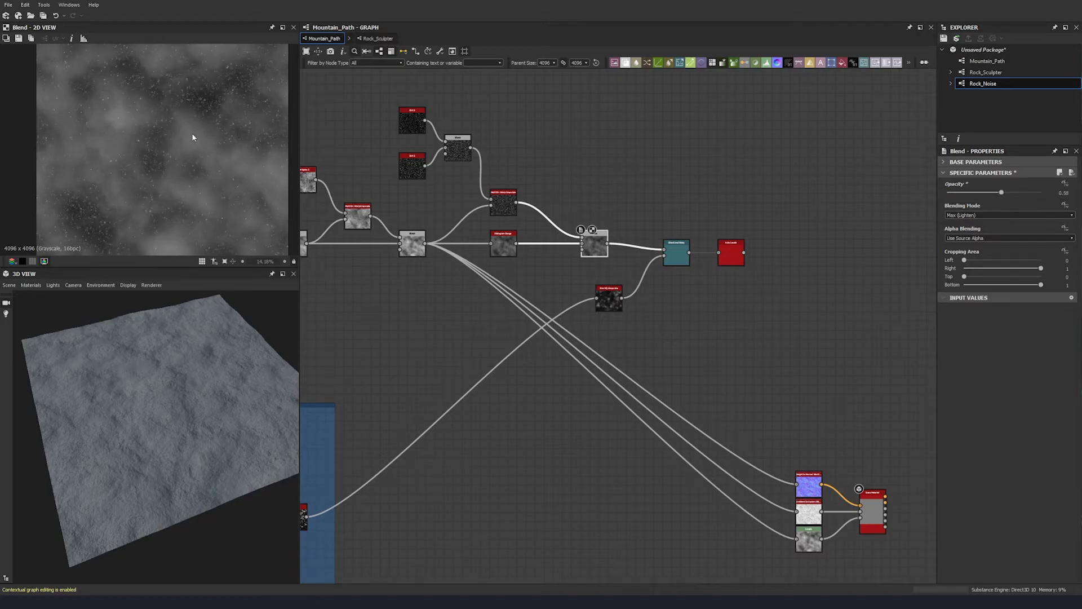
{"action": "scroll", "coordinate": [193, 135], "scroll_direction": "up", "scroll_amount": 3}
{"action": "left_click_drag", "start_coordinate": [1058, 193], "coordinate": [1077, 193]}
{"action": "type", "text": "0"}
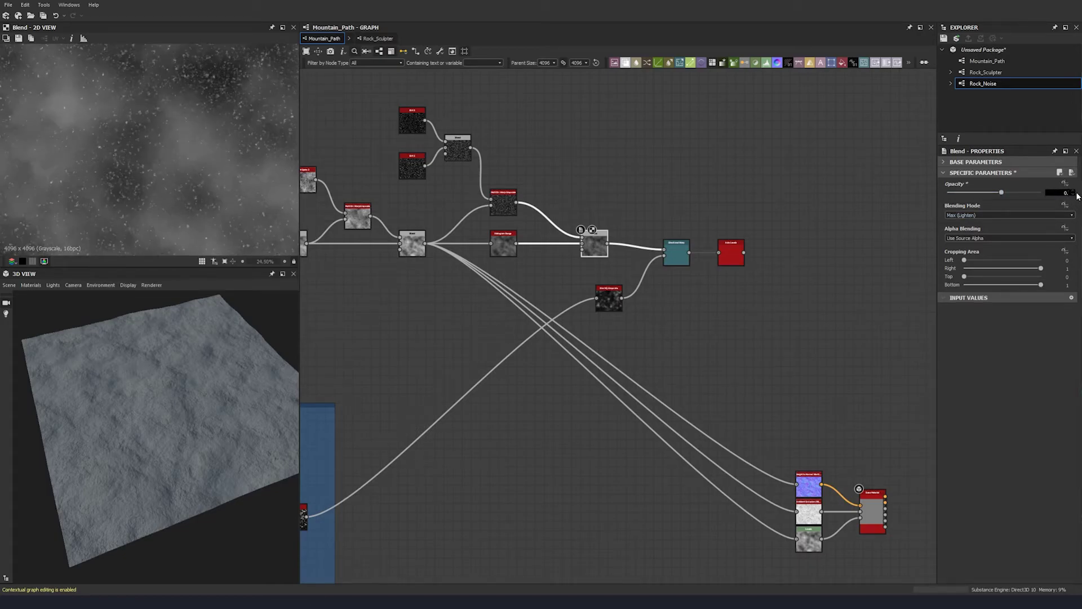
{"action": "type", "text": ".09"}
{"action": "key", "text": "Return"}
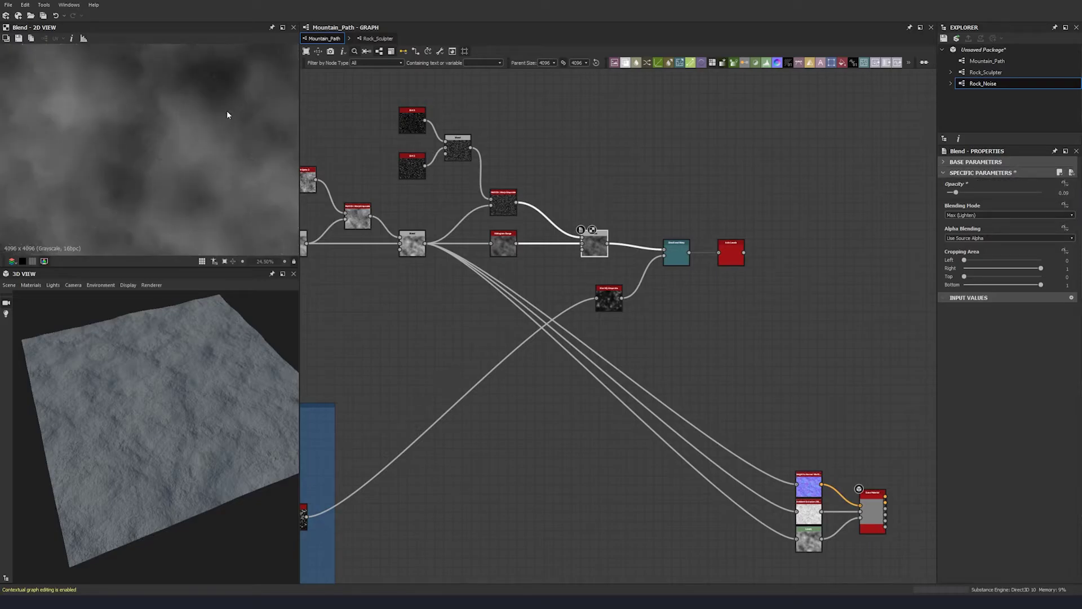
Check the softened dirt detail in the Blend, Directional Warp and Auto Levels outputs.
{"action": "scroll", "coordinate": [184, 146], "scroll_direction": "up", "scroll_amount": 4}
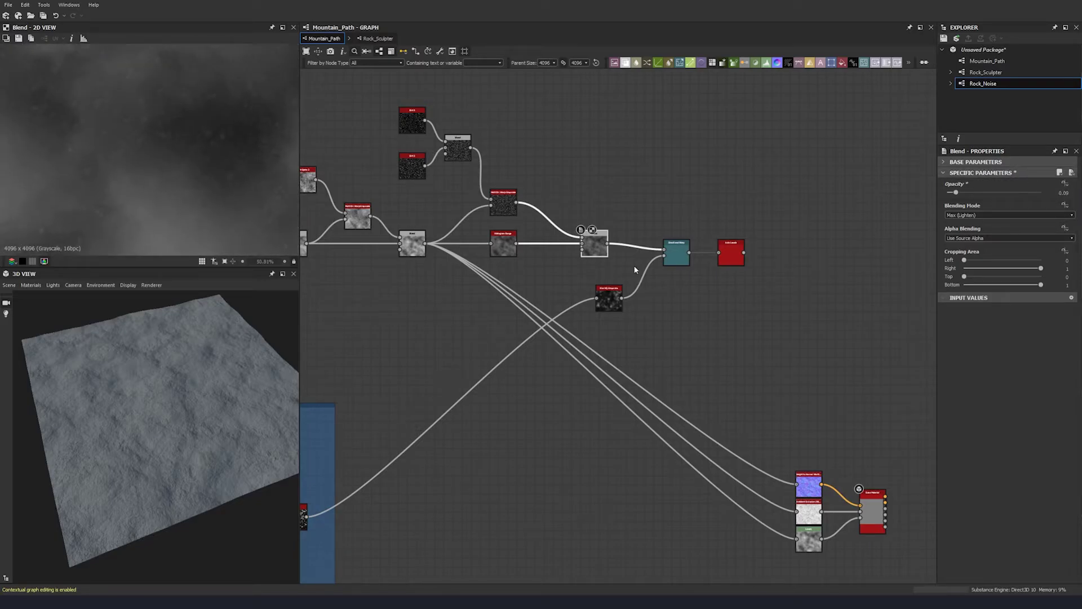
{"action": "middle_click_drag", "start_coordinate": [668, 284], "coordinate": [653, 263]}
{"action": "double_click", "coordinate": [664, 241]}
{"action": "double_click", "coordinate": [714, 232]}
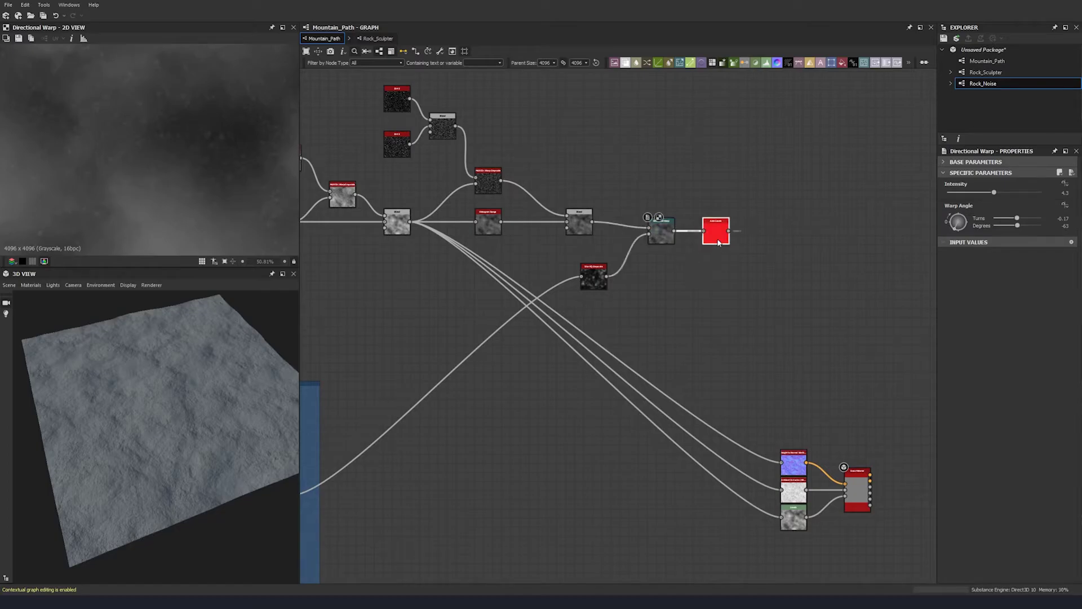
{"action": "scroll", "coordinate": [197, 172], "scroll_direction": "down", "scroll_amount": 6}
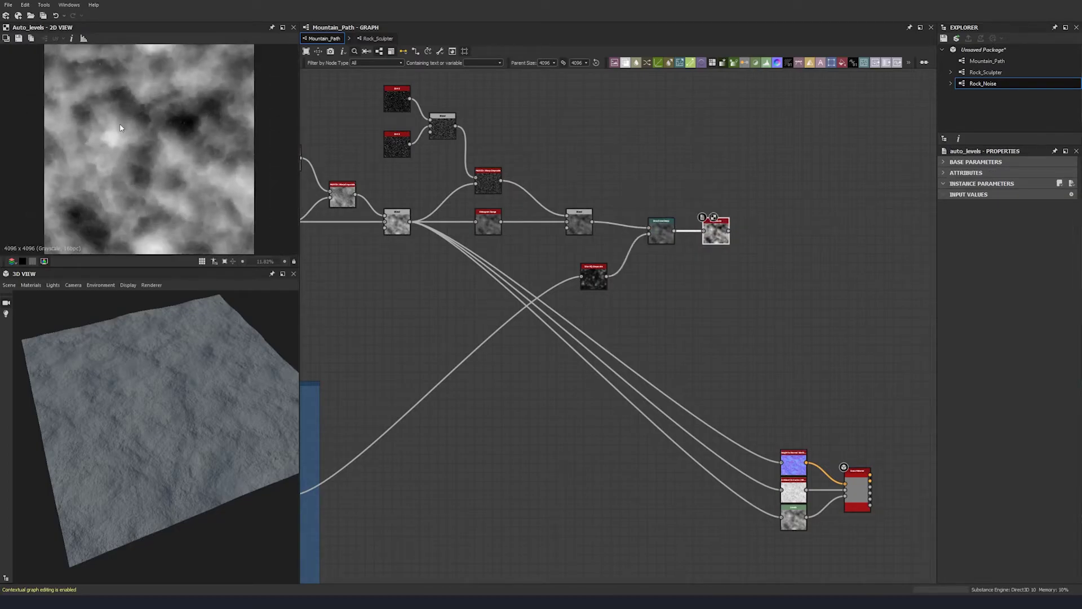
{"action": "middle_click_drag", "start_coordinate": [698, 242], "coordinate": [658, 250]}
{"action": "scroll", "coordinate": [648, 247], "scroll_direction": "up", "scroll_amount": 3}
{"action": "key", "text": "space"}
{"action": "type", "text": "ra"}
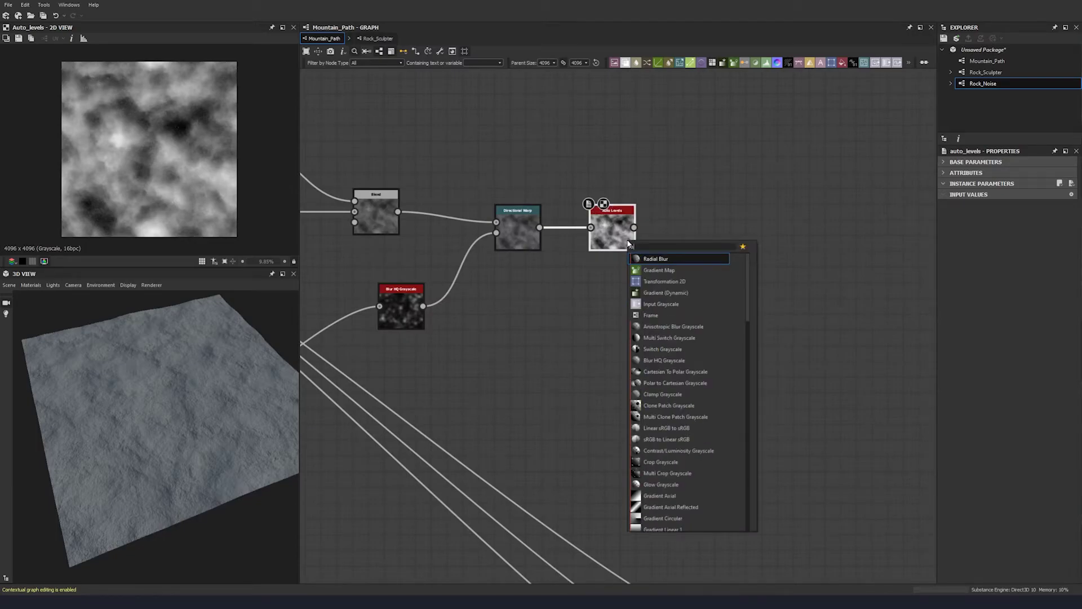
{"action": "left_click", "coordinate": [645, 222]}
{"action": "left_click", "coordinate": [619, 233]}
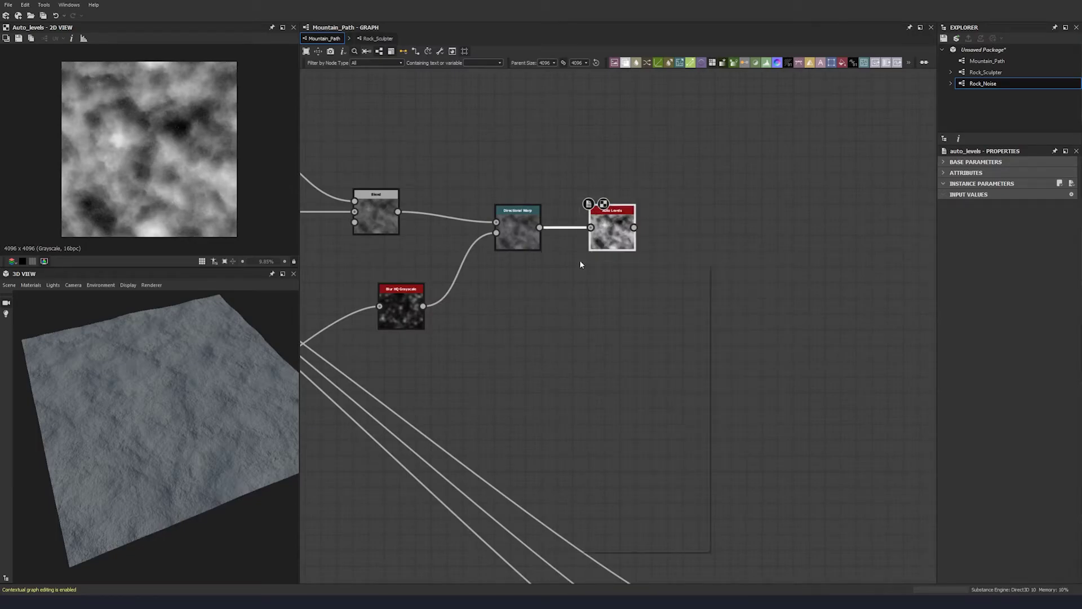
Add a Histogram Range node and rewire the chain so the Directional Warp feeds Auto Levels and Auto Levels feeds Histogram Range.
{"action": "key", "text": "space"}
{"action": "type", "text": "rang"}
{"action": "left_click", "coordinate": [627, 290]}
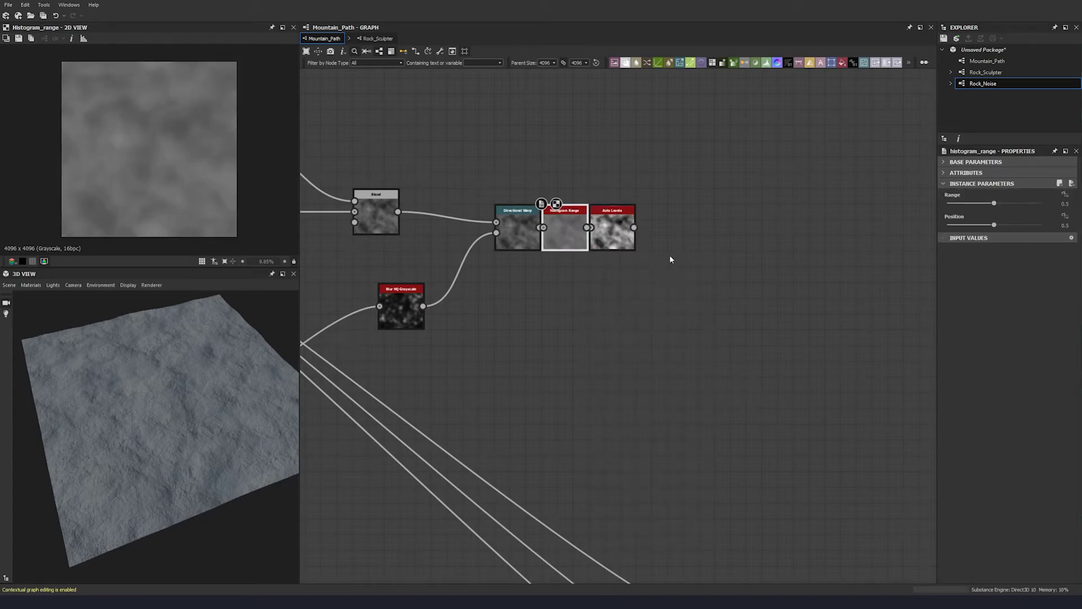
{"action": "middle_click_drag", "start_coordinate": [671, 256], "coordinate": [555, 248]}
{"action": "left_click_drag", "start_coordinate": [467, 234], "coordinate": [514, 297]}
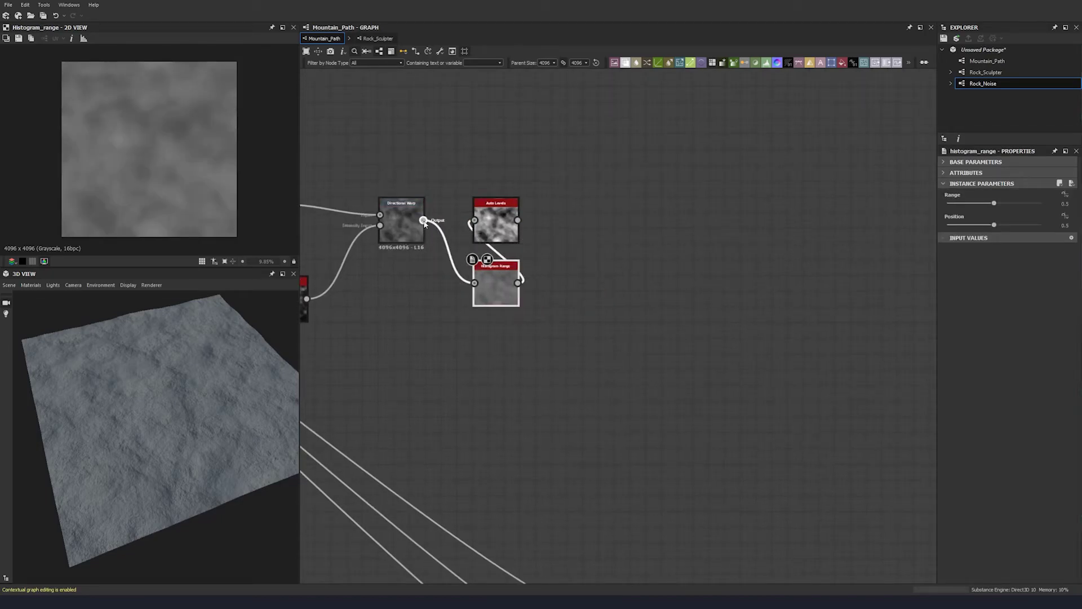
{"action": "left_click_drag", "start_coordinate": [423, 220], "coordinate": [474, 220]}
{"action": "left_click_drag", "start_coordinate": [509, 269], "coordinate": [571, 253]}
{"action": "left_click_drag", "start_coordinate": [517, 220], "coordinate": [563, 246]}
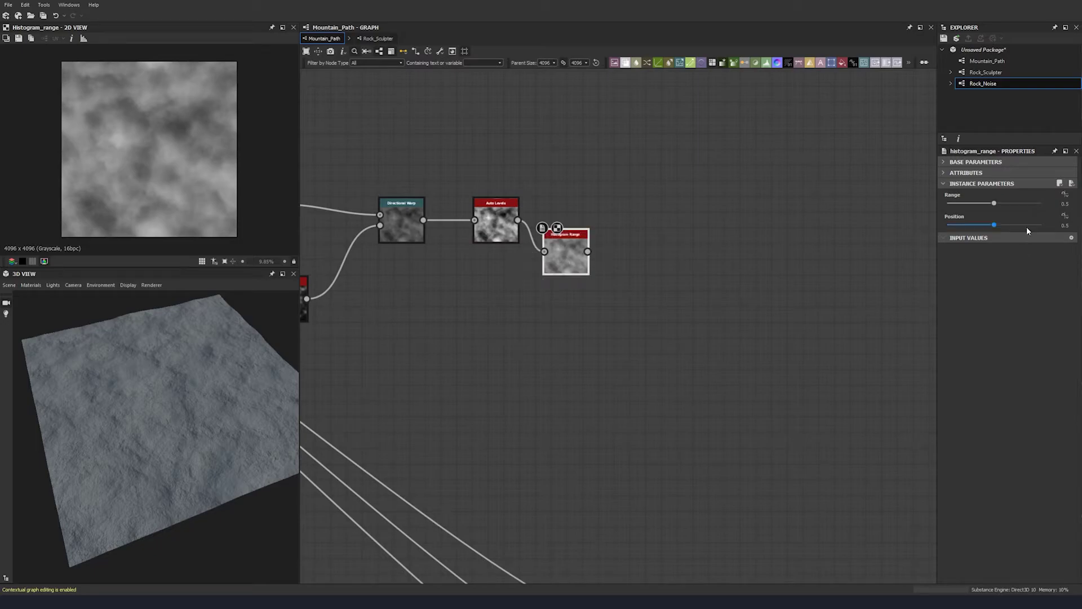
Set the Histogram Range node's Range to 0.35.
{"action": "double_click", "coordinate": [1065, 203]}
{"action": "type", "text": "0.35"}
{"action": "key", "text": "Return"}
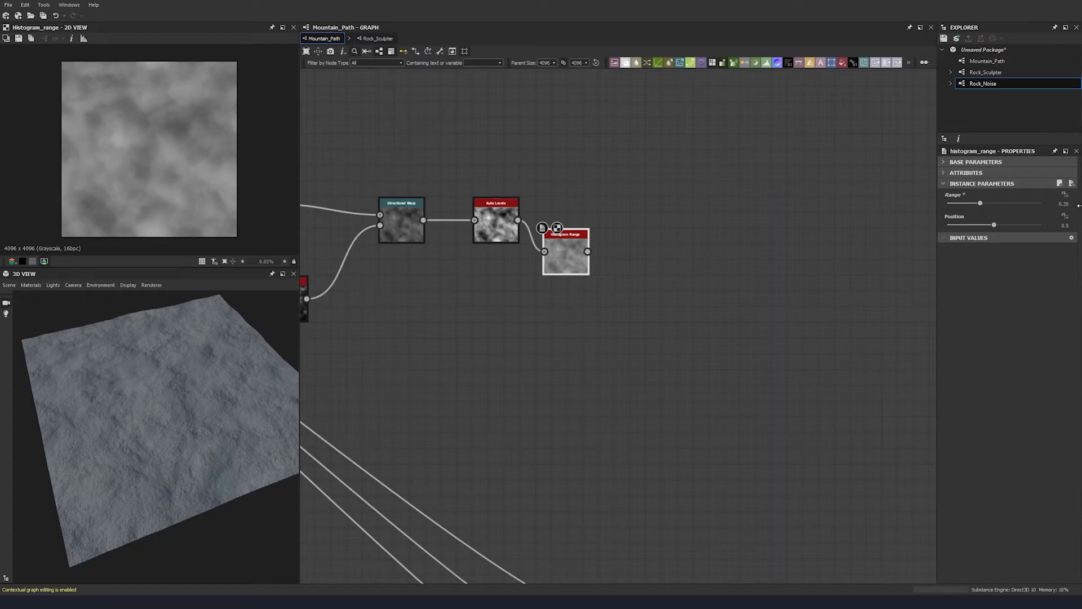
Display the Rock_Noise map to compare its brightness with the ground noise.
{"action": "scroll", "coordinate": [522, 314], "scroll_direction": "down", "scroll_amount": 6}
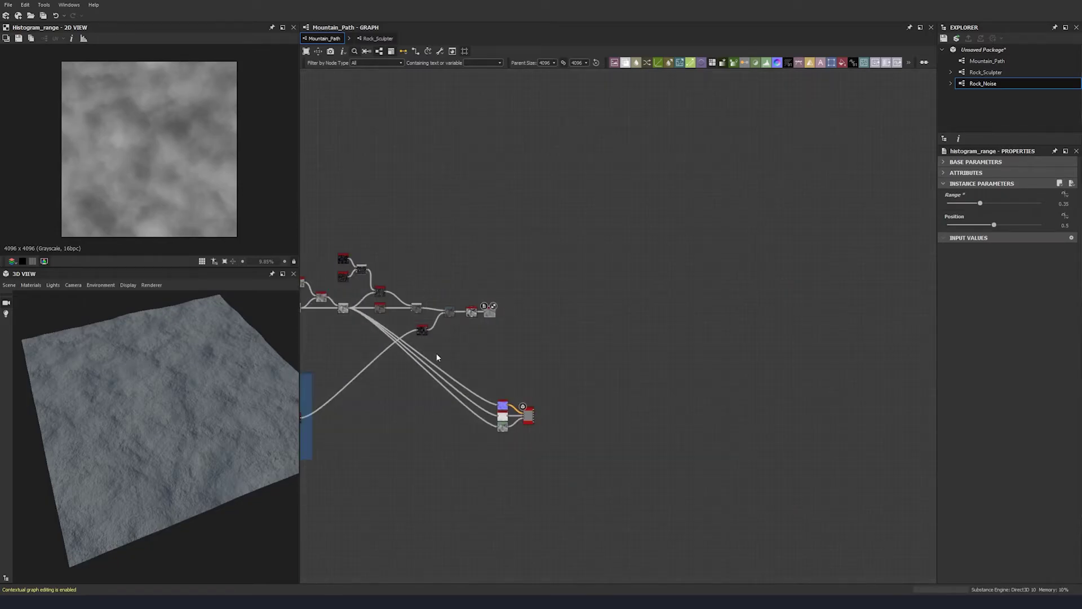
{"action": "double_click", "coordinate": [507, 335]}
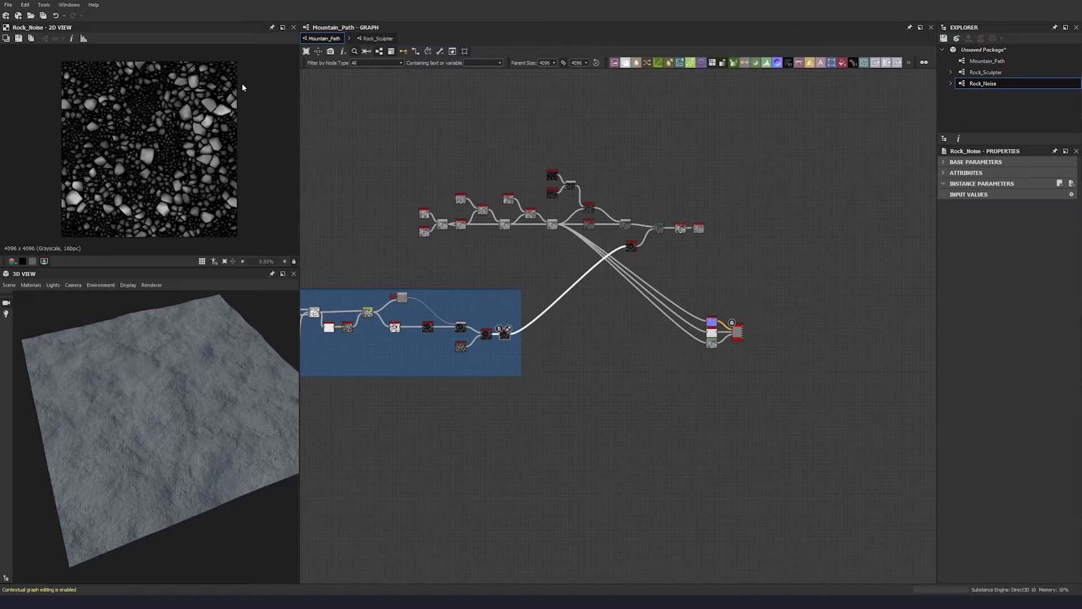
{"action": "scroll", "coordinate": [531, 212], "scroll_direction": "up", "scroll_amount": 3}
{"action": "scroll", "coordinate": [494, 265], "scroll_direction": "up", "scroll_amount": 1}
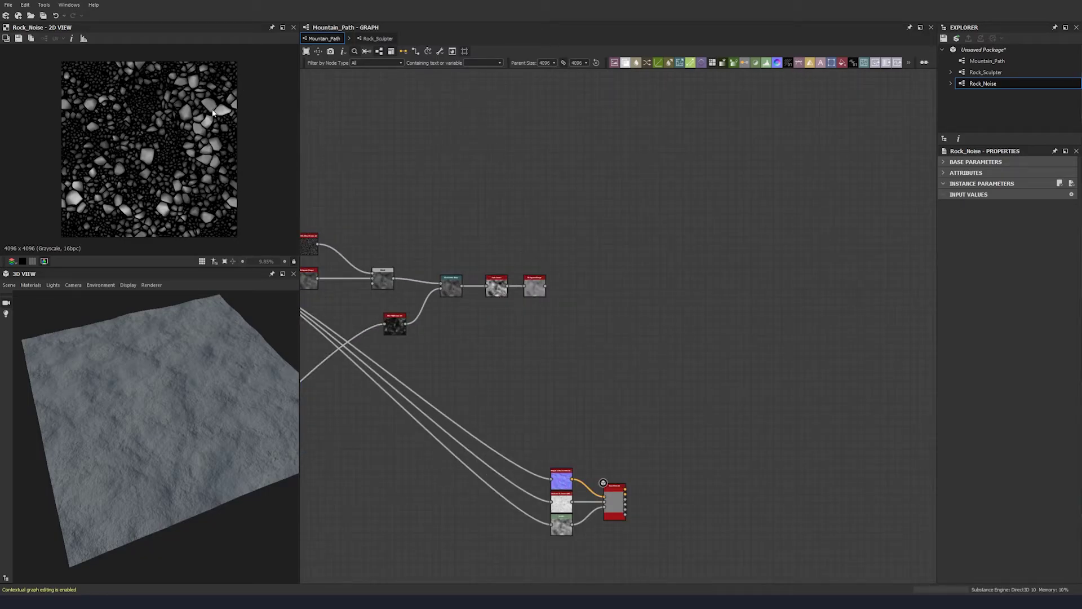
Redisplay the Histogram Range node and set its Position to 0.18.
{"action": "double_click", "coordinate": [539, 293]}
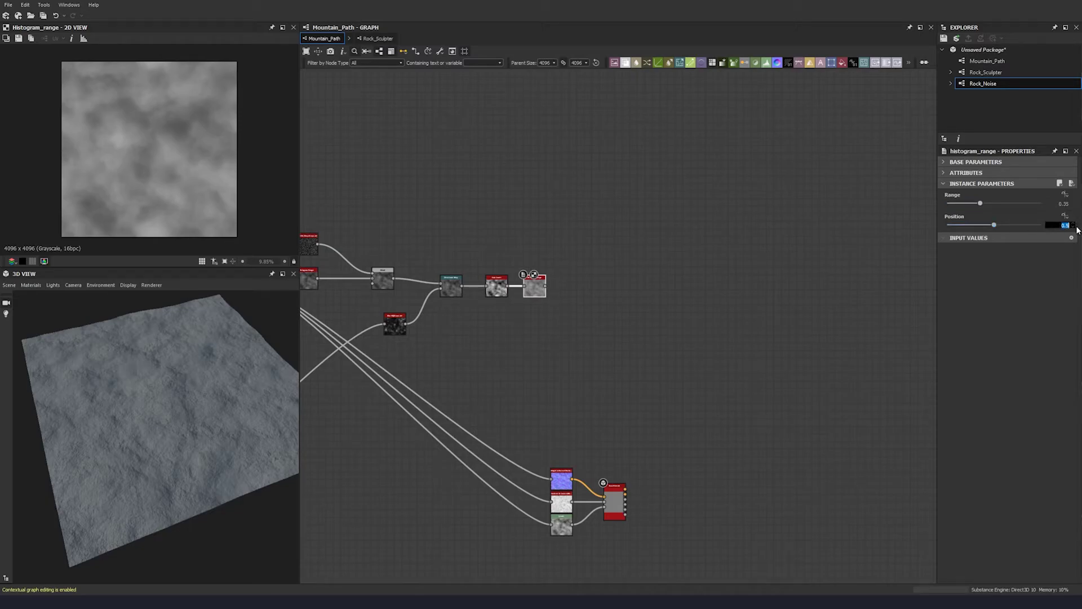
{"action": "key", "text": "Return"}
{"action": "left_click", "coordinate": [574, 414]}
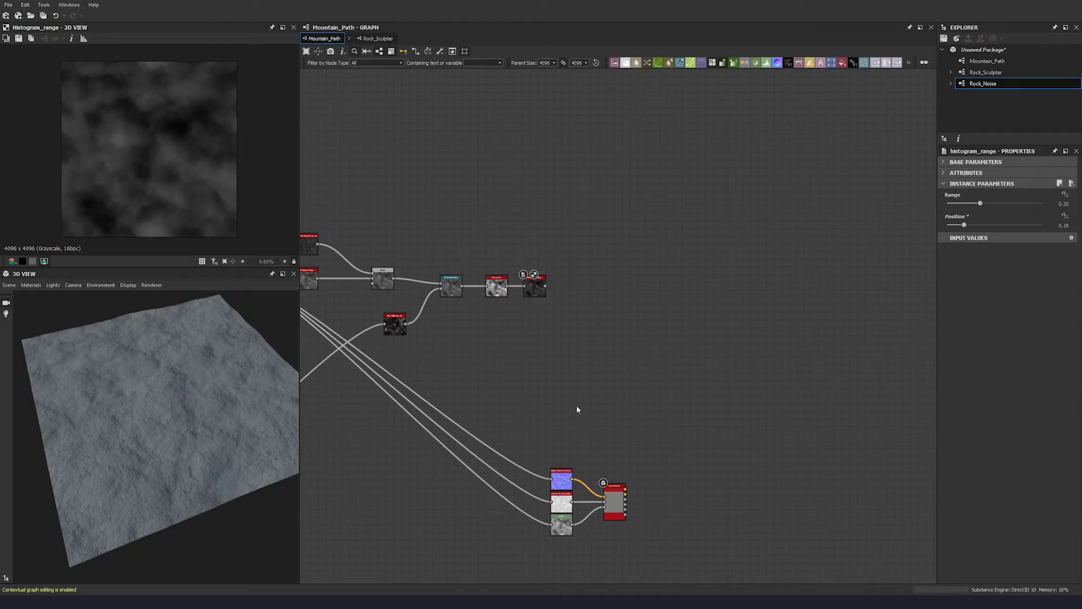
Move the material output node and the three nodes feeding it farther away from the noise chain.
{"action": "middle_click_drag", "start_coordinate": [666, 459], "coordinate": [654, 377]}
{"action": "left_click_drag", "start_coordinate": [655, 377], "coordinate": [515, 476]}
{"action": "left_click_drag", "start_coordinate": [551, 442], "coordinate": [736, 424]}
{"action": "scroll", "coordinate": [709, 425], "scroll_direction": "down", "scroll_amount": 3}
Shift the whole ground noise chain back and connect the Histogram Range output to the three material-feeding nodes, replacing the earlier Blend.
{"action": "left_click_drag", "start_coordinate": [672, 251], "coordinate": [340, 345]}
{"action": "middle_click_drag", "start_coordinate": [576, 342], "coordinate": [646, 344]}
{"action": "left_click_drag", "start_coordinate": [620, 336], "coordinate": [541, 330]}
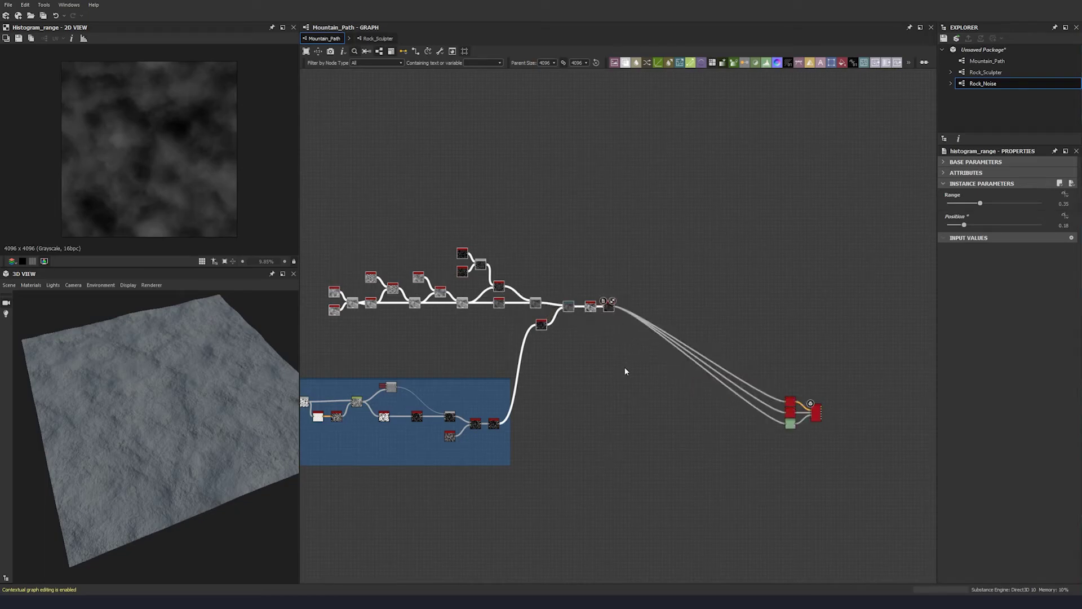
{"action": "left_click", "coordinate": [624, 367]}
{"action": "mouse_move", "coordinate": [150, 439]}
{"action": "left_mouse_down"}
{"action": "mouse_move", "coordinate": [181, 437]}
{"action": "mouse_move", "coordinate": [188, 413]}
{"action": "mouse_move", "coordinate": [132, 430]}
{"action": "left_mouse_up"}
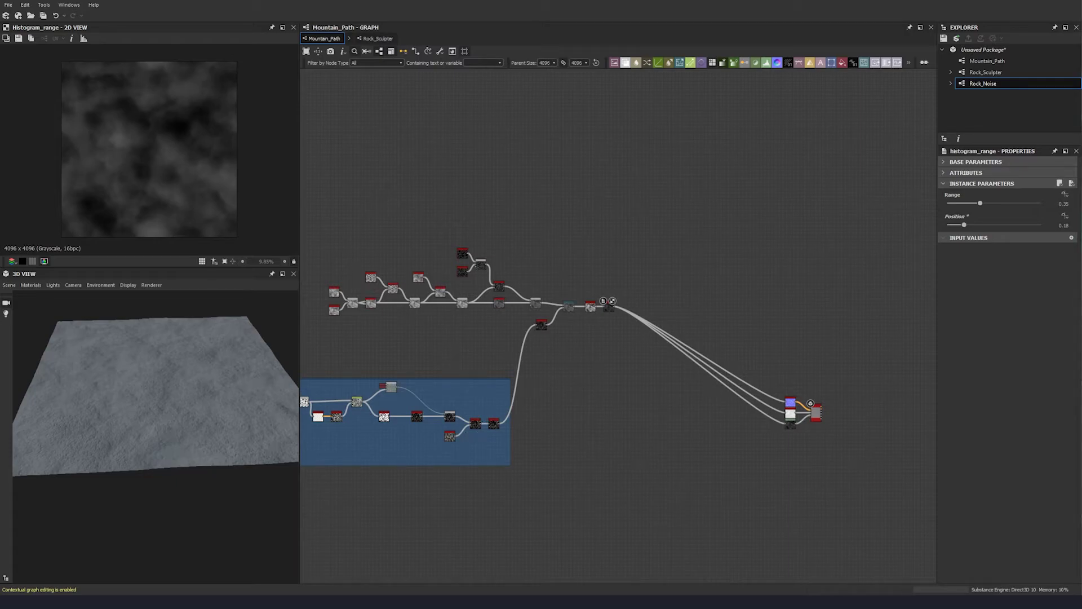
Enclose all ground noise nodes, from the first noises through Histogram Range, in a Frame.
{"action": "middle_click_drag", "start_coordinate": [690, 222], "coordinate": [664, 208]}
{"action": "left_click_drag", "start_coordinate": [664, 208], "coordinate": [304, 324]}
{"action": "middle_click_drag", "start_coordinate": [469, 326], "coordinate": [610, 299]}
{"action": "key", "text": "space"}
{"action": "type", "text": "fra"}
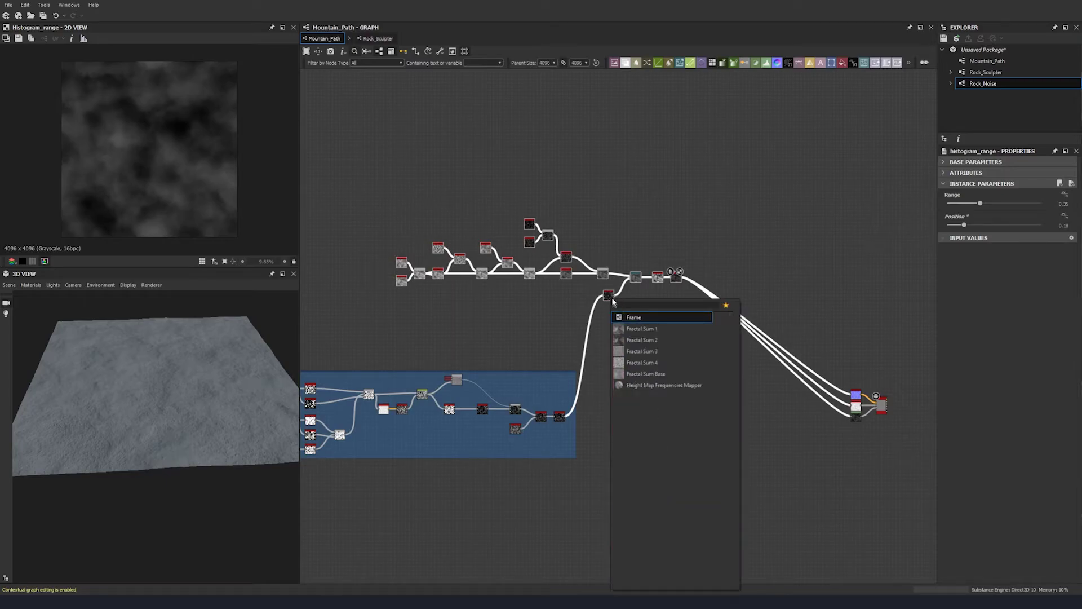
{"action": "left_click", "coordinate": [640, 318]}
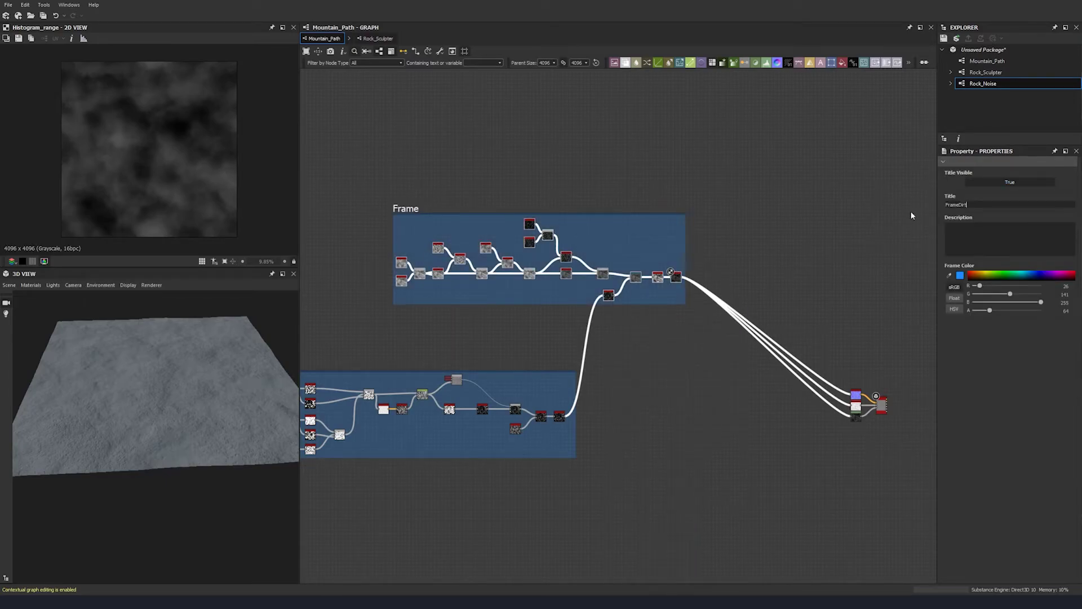
Title the new frame Dirt and extend it slightly around its nodes.
{"action": "key", "text": "ctrl+a"}
{"action": "type", "text": "D"}
{"action": "left_click", "coordinate": [709, 275]}
{"action": "left_click_drag", "start_coordinate": [405, 208], "coordinate": [393, 211]}
Inspect the ground surface in the 3D view from several angles, distances and lighting directions.
{"action": "left_click_drag", "start_coordinate": [140, 387], "coordinate": [161, 397]}
{"action": "scroll", "coordinate": [218, 416], "scroll_direction": "up", "scroll_amount": 3}
{"action": "left_click_drag", "start_coordinate": [218, 417], "coordinate": [93, 422]}
{"action": "mouse_move", "coordinate": [208, 405]}
{"action": "left_mouse_down"}
{"action": "mouse_move", "coordinate": [135, 401]}
{"action": "mouse_move", "coordinate": [196, 395]}
{"action": "left_mouse_up"}
{"action": "right_click_drag", "start_coordinate": [195, 395], "coordinate": [214, 473]}
{"action": "left_click_drag", "start_coordinate": [214, 473], "coordinate": [338, 440]}
Add a Height Blend node and connect the Dirt frame's Histogram Range output and the Rock_Noise output as its two heights.
{"action": "middle_click_drag", "start_coordinate": [723, 347], "coordinate": [599, 306]}
{"action": "left_click", "coordinate": [673, 329]}
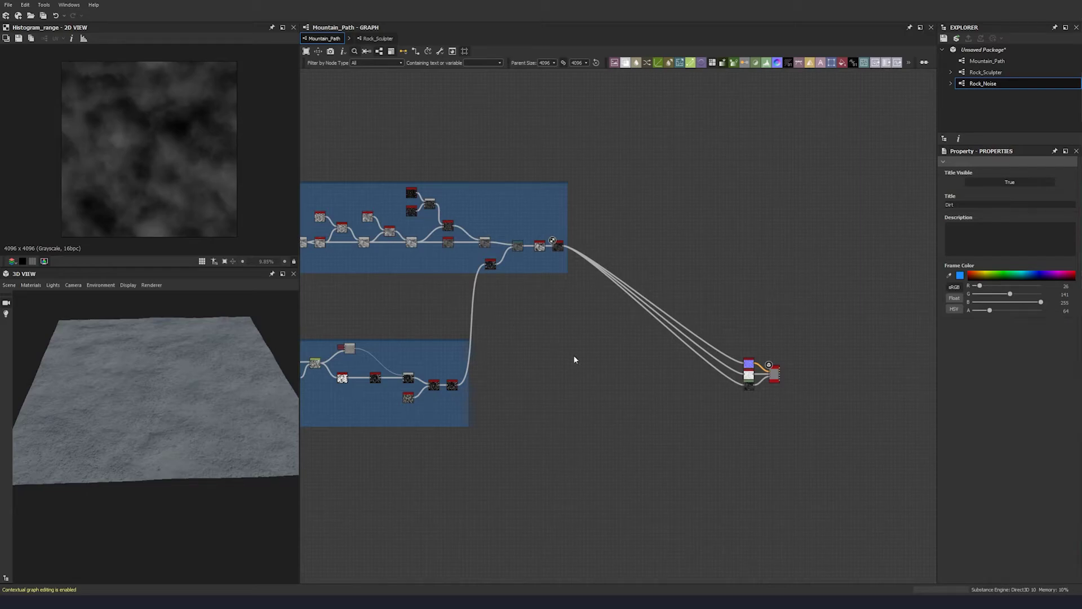
{"action": "key", "text": "space"}
{"action": "type", "text": "he"}
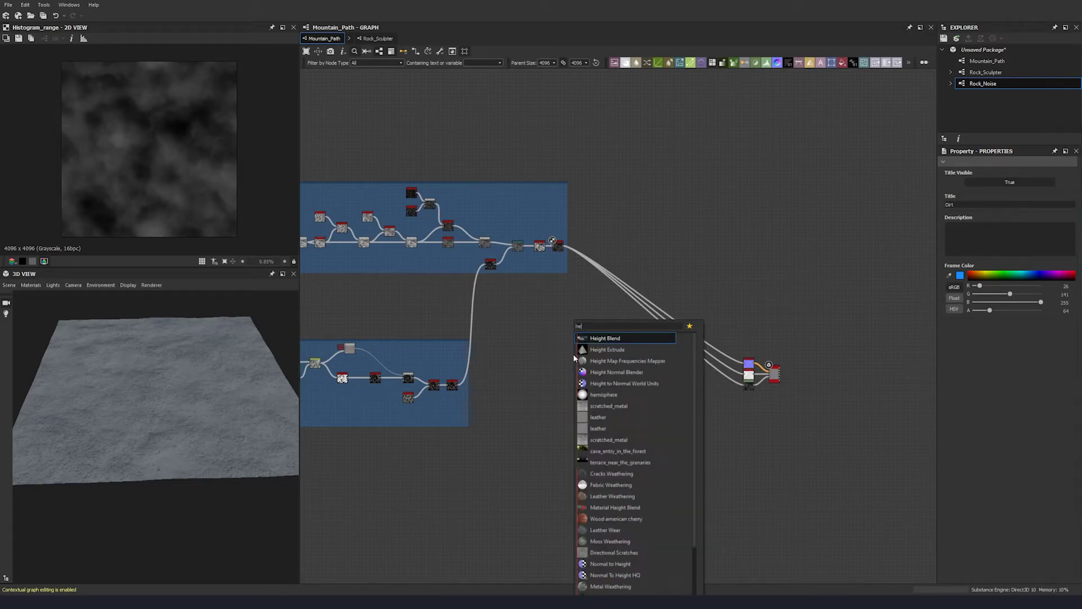
{"action": "left_click", "coordinate": [605, 338]}
{"action": "middle_click_drag", "start_coordinate": [598, 335], "coordinate": [581, 322]}
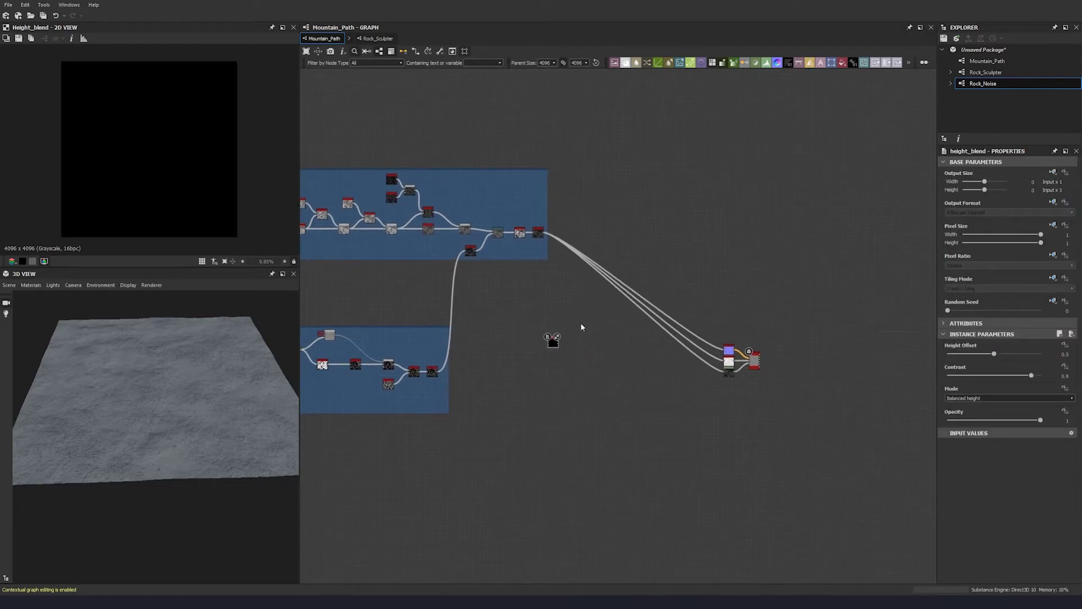
{"action": "left_click_drag", "start_coordinate": [544, 233], "coordinate": [550, 347]}
{"action": "left_click_drag", "start_coordinate": [431, 371], "coordinate": [572, 362]}
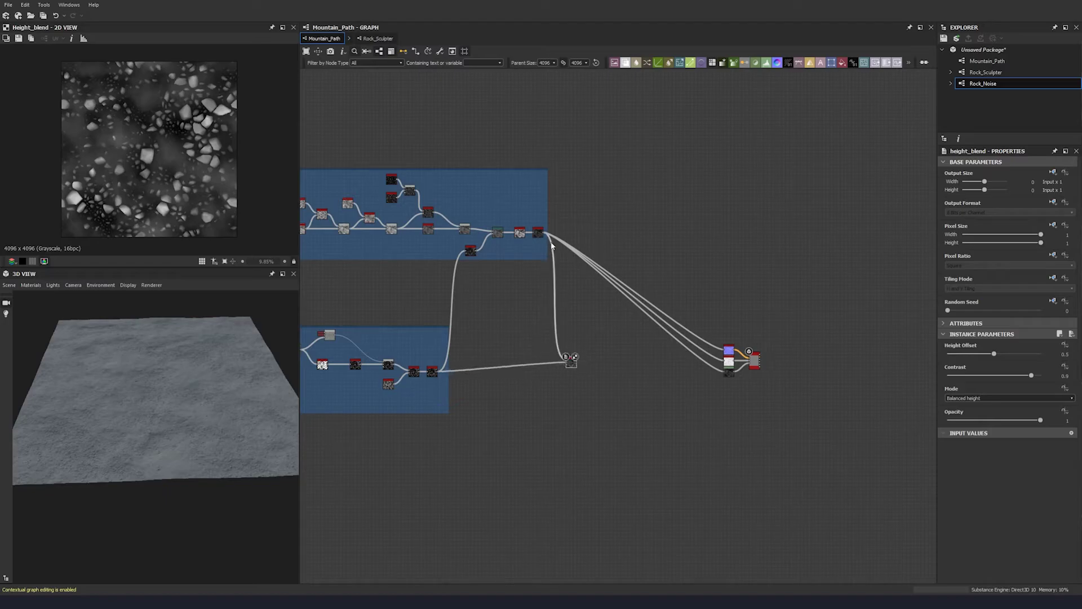
Reroute the three final output connections from the Dirt Histogram Range to the Height Blend output, keeping Dirt as its first height, and inspect the surface.
{"action": "left_click_drag", "start_coordinate": [541, 233], "coordinate": [575, 358], "text": "shift"}
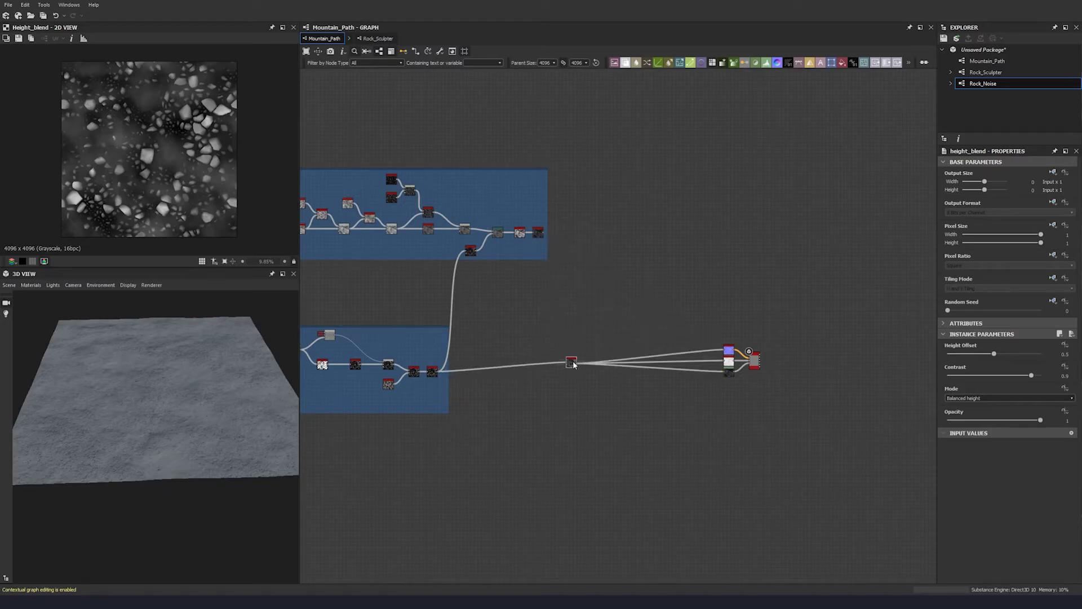
{"action": "left_click", "coordinate": [591, 336]}
{"action": "left_click_drag", "start_coordinate": [132, 415], "coordinate": [308, 421]}
{"action": "scroll", "coordinate": [140, 418], "scroll_direction": "up", "scroll_amount": 8}
{"action": "scroll", "coordinate": [92, 412], "scroll_direction": "down", "scroll_amount": 5}
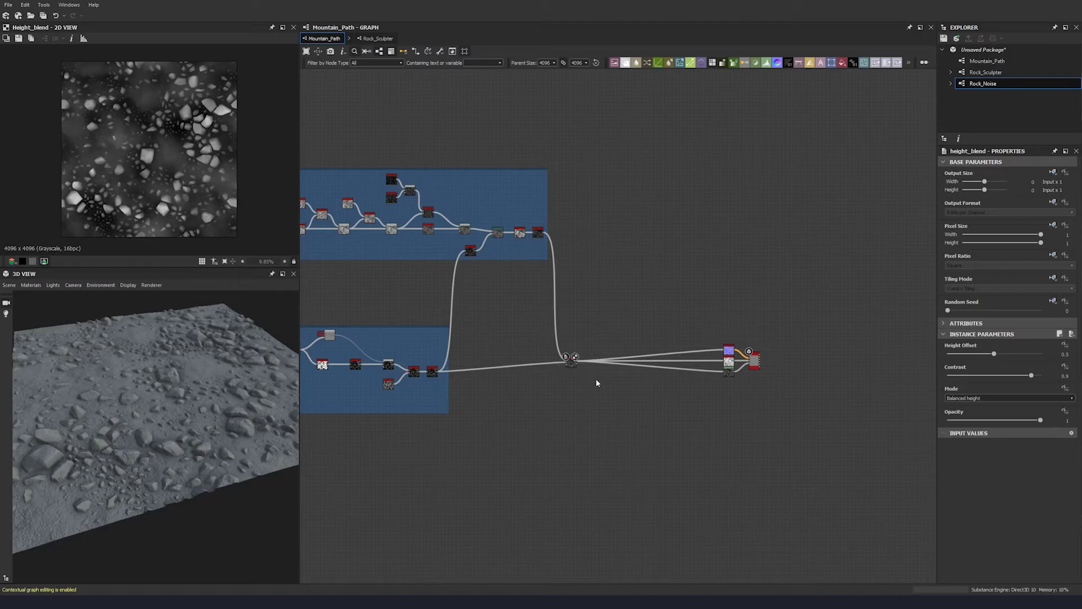
Shift the Height Blend node further from the two frames to make room for nodes before it.
{"action": "left_click_drag", "start_coordinate": [576, 374], "coordinate": [595, 381]}
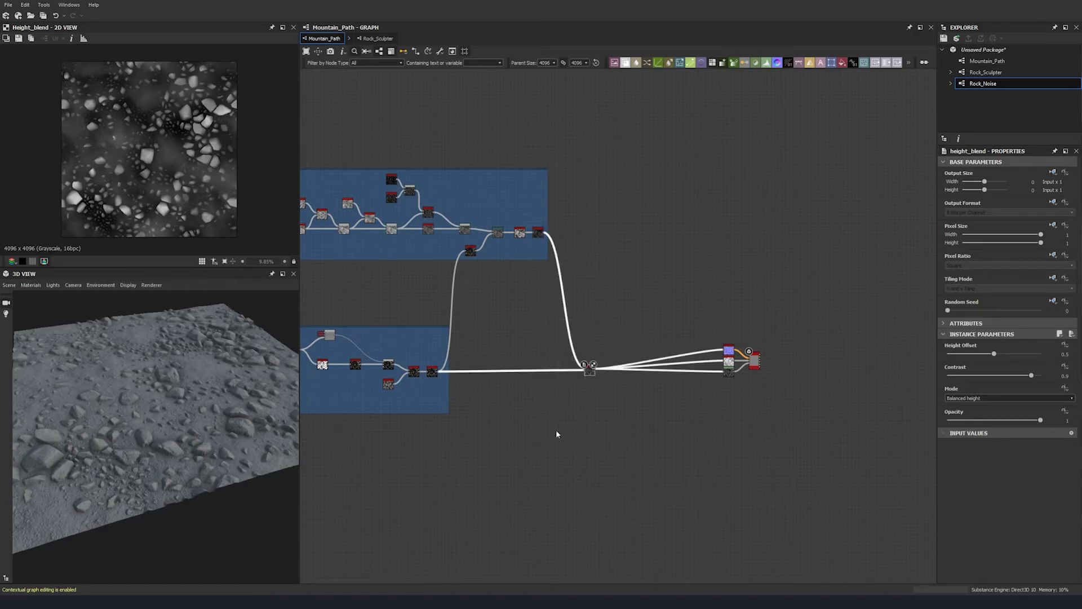
{"action": "left_click", "coordinate": [632, 383]}
{"action": "left_click_drag", "start_coordinate": [590, 291], "coordinate": [555, 416]}
{"action": "left_click_drag", "start_coordinate": [587, 369], "coordinate": [603, 371]}
{"action": "left_click", "coordinate": [604, 386]}
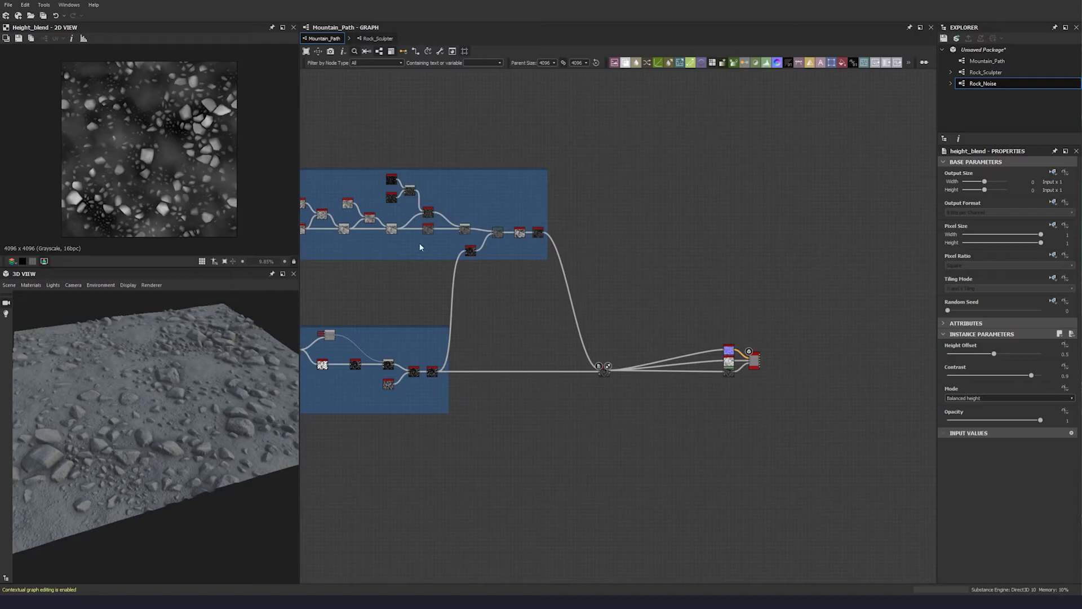
Add a Non Uniform Blur Grayscale node with the Dirt Histogram Range as its image and the Rock_Noise output as its blur map.
{"action": "key", "text": "space"}
{"action": "type", "text": "no"}
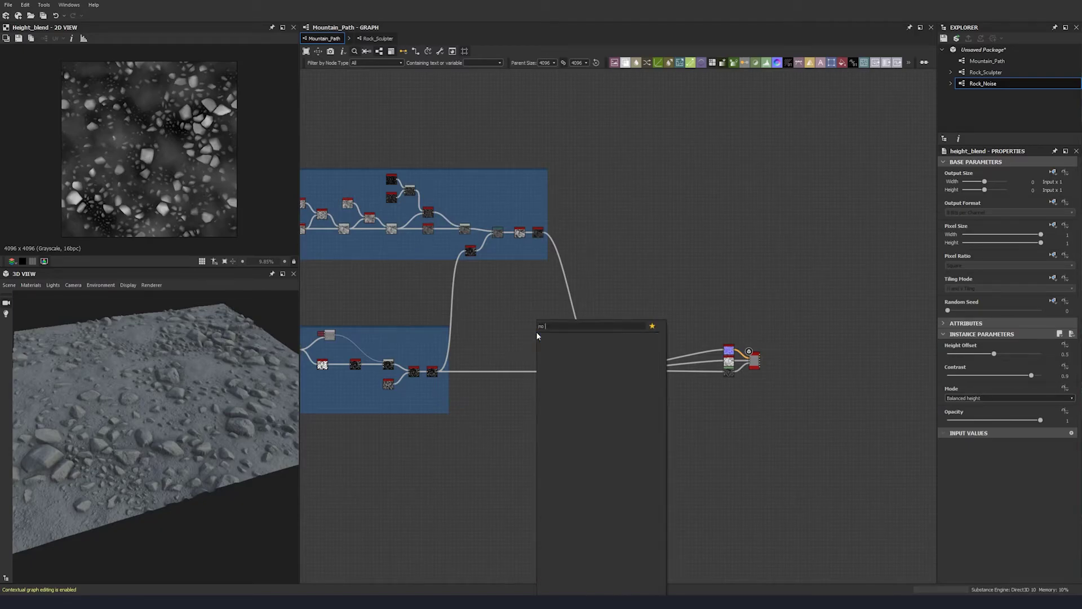
{"action": "type", "text": "n un"}
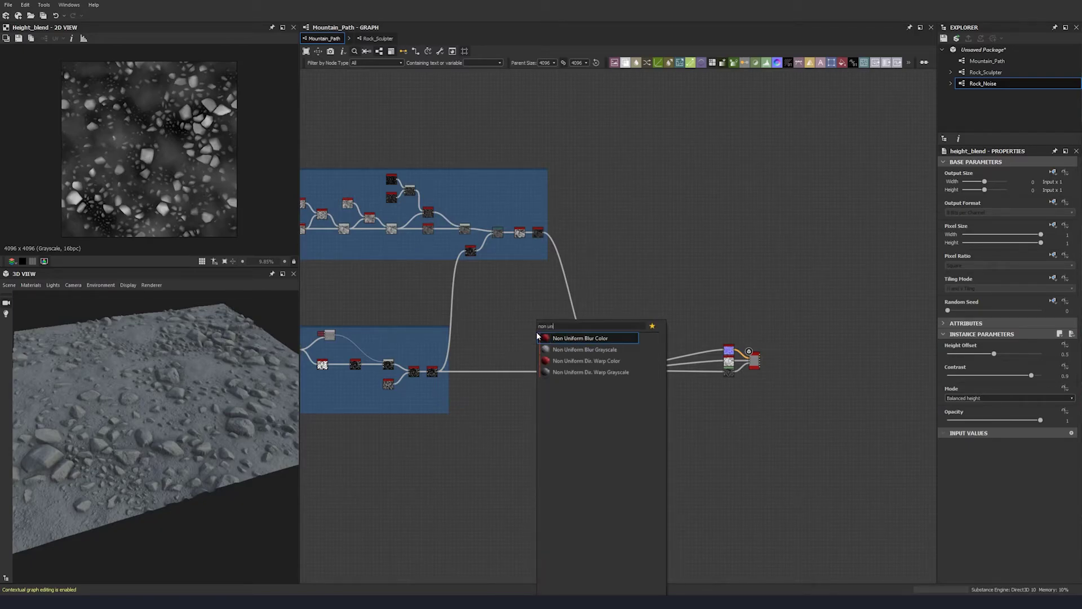
{"action": "key", "text": "Down"}
{"action": "key", "text": "Return"}
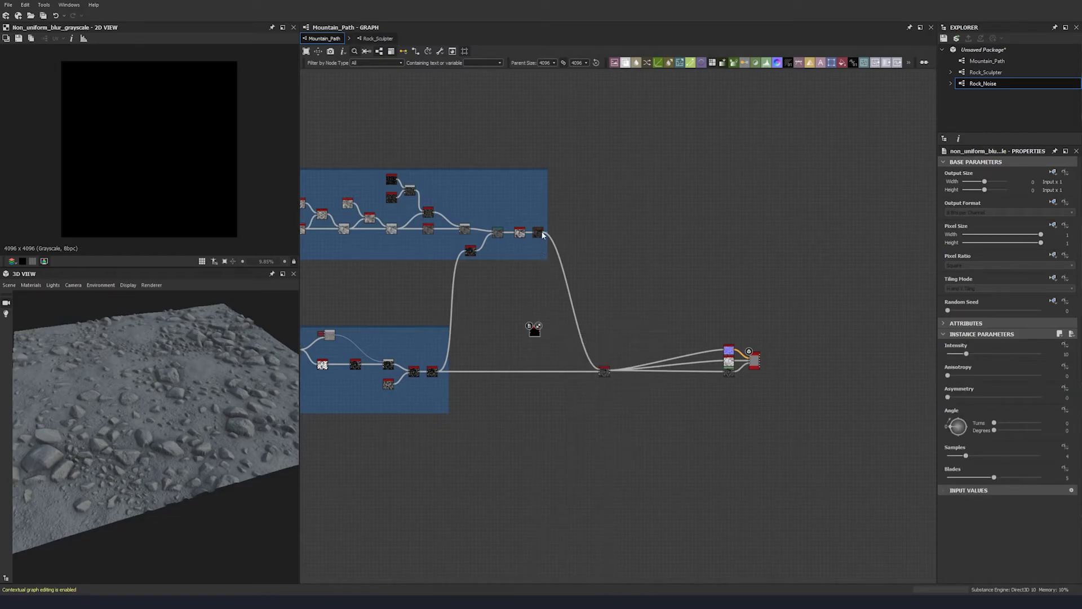
{"action": "left_click_drag", "start_coordinate": [543, 234], "coordinate": [529, 326]}
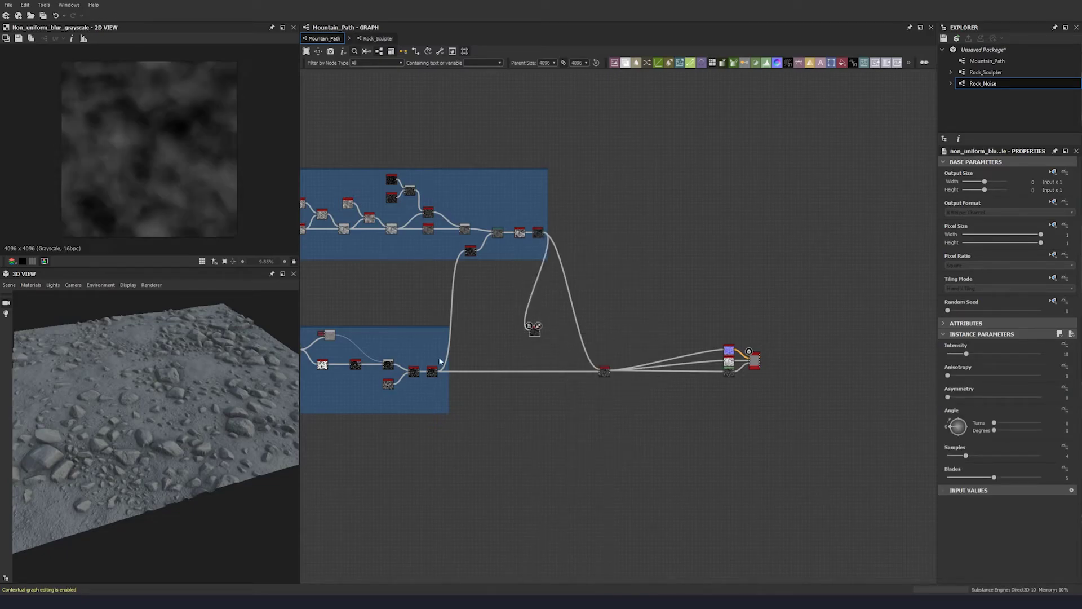
{"action": "left_click_drag", "start_coordinate": [440, 374], "coordinate": [537, 333]}
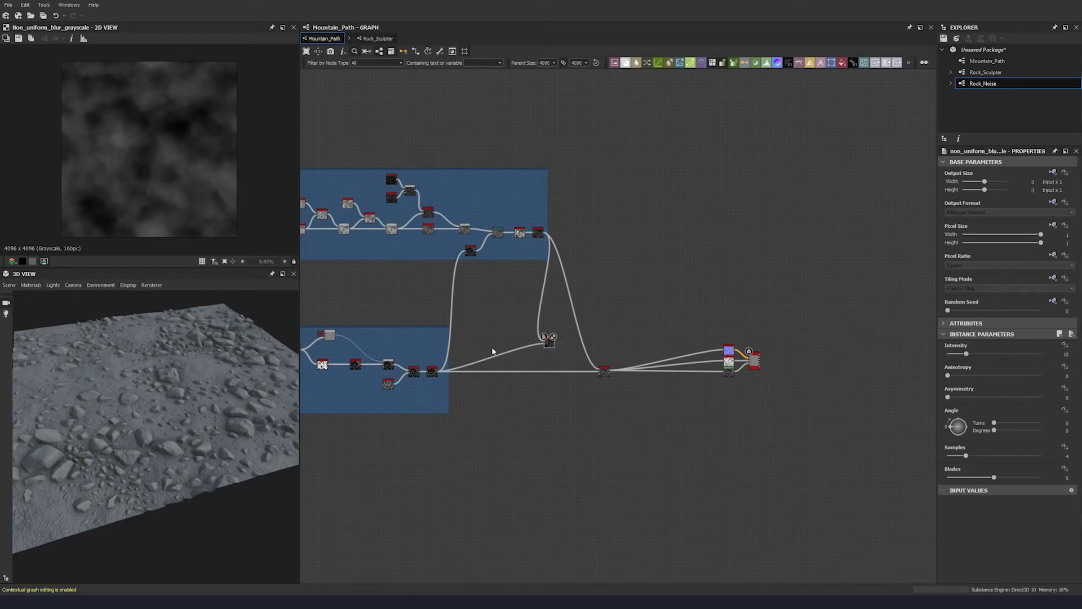
Set the Non Uniform Blur's Intensity to 1.14 and place the node just before the Height Blend.
{"action": "left_click", "coordinate": [959, 162]}
{"action": "left_click", "coordinate": [1064, 203]}
{"action": "type", "text": "1.14"}
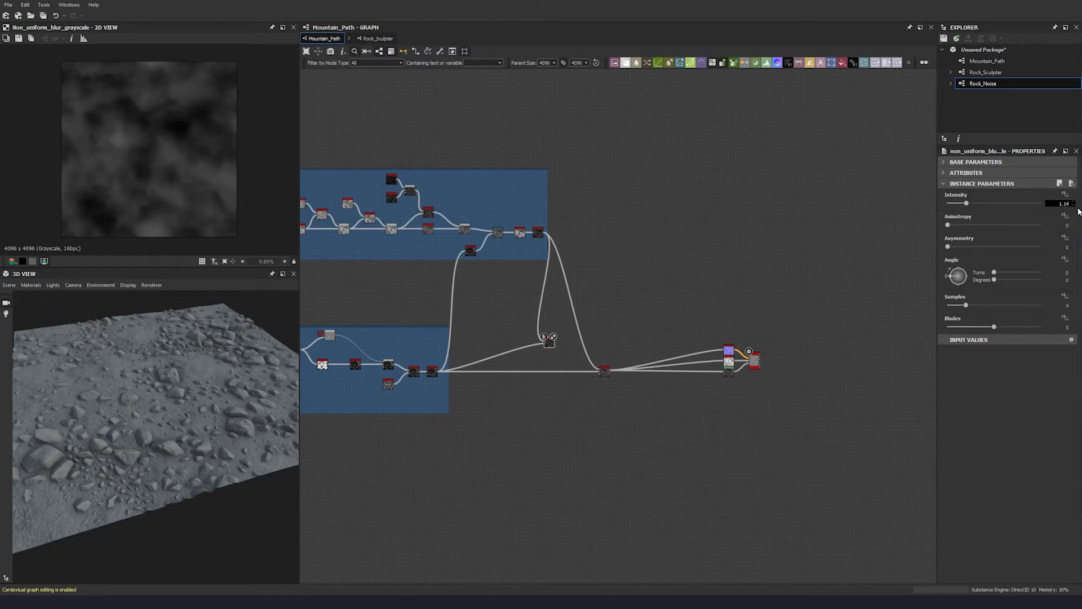
{"action": "key", "text": "Return"}
{"action": "scroll", "coordinate": [546, 341], "scroll_direction": "up", "scroll_amount": 4}
{"action": "left_click", "coordinate": [557, 349]}
{"action": "scroll", "coordinate": [147, 179], "scroll_direction": "up", "scroll_amount": 2}
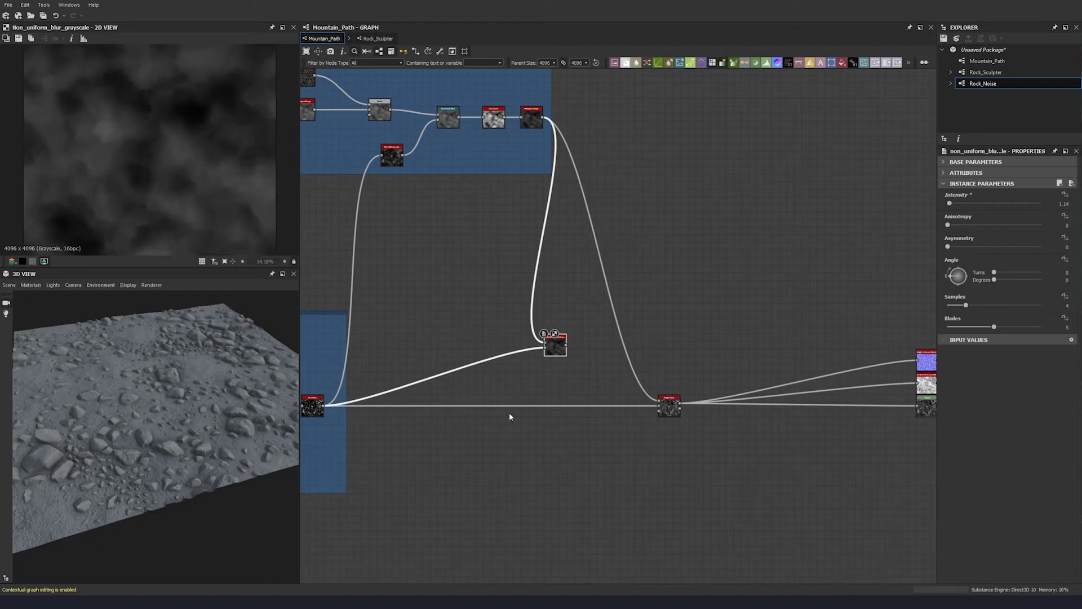
{"action": "left_click_drag", "start_coordinate": [556, 348], "coordinate": [601, 364]}
{"action": "middle_click_drag", "start_coordinate": [681, 445], "coordinate": [675, 404]}
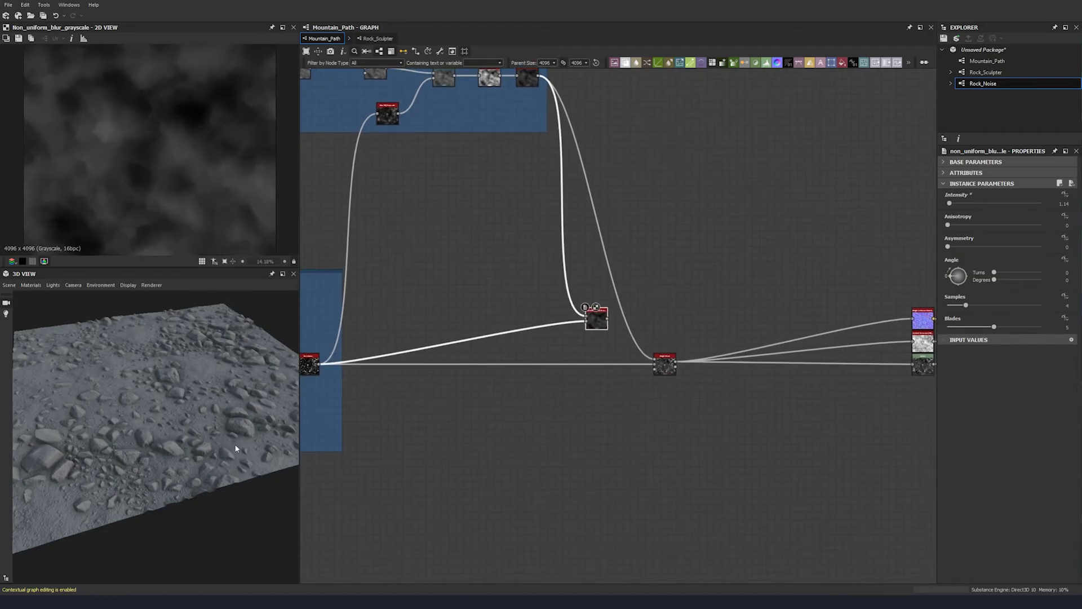
Feed the Non Uniform Blur output into the Height Blend's first height input in place of the direct Dirt connection, and inspect the surface.
{"action": "left_click_drag", "start_coordinate": [254, 465], "coordinate": [224, 476]}
{"action": "scroll", "coordinate": [624, 334], "scroll_direction": "up", "scroll_amount": 3}
{"action": "left_click_drag", "start_coordinate": [581, 290], "coordinate": [662, 359]}
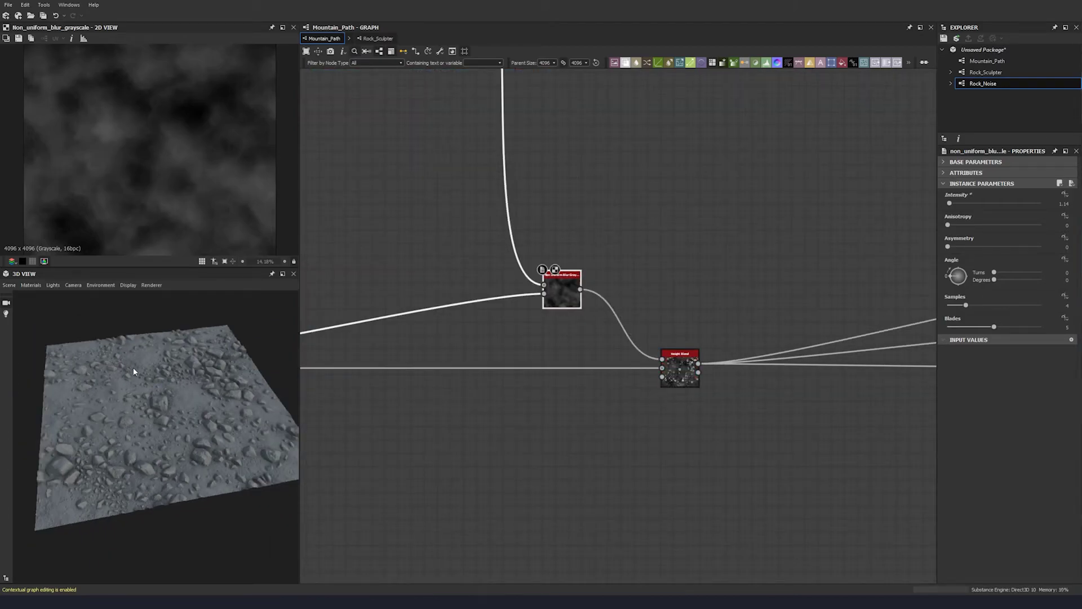
{"action": "left_click_drag", "start_coordinate": [186, 401], "coordinate": [221, 401]}
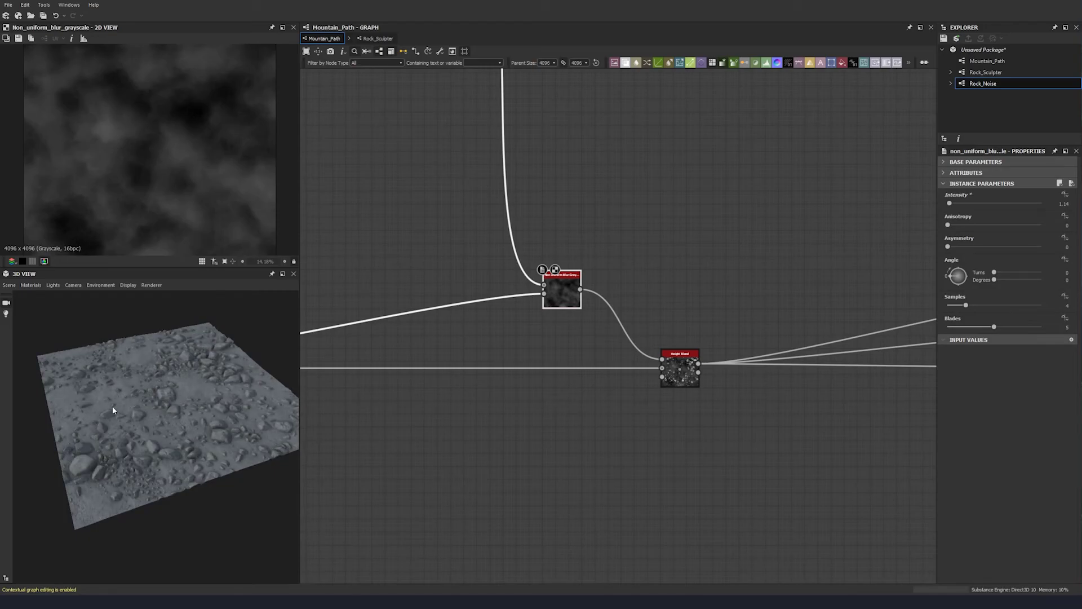
{"action": "scroll", "coordinate": [182, 375], "scroll_direction": "up", "scroll_amount": 3}
{"action": "scroll", "coordinate": [660, 326], "scroll_direction": "down", "scroll_amount": 6}
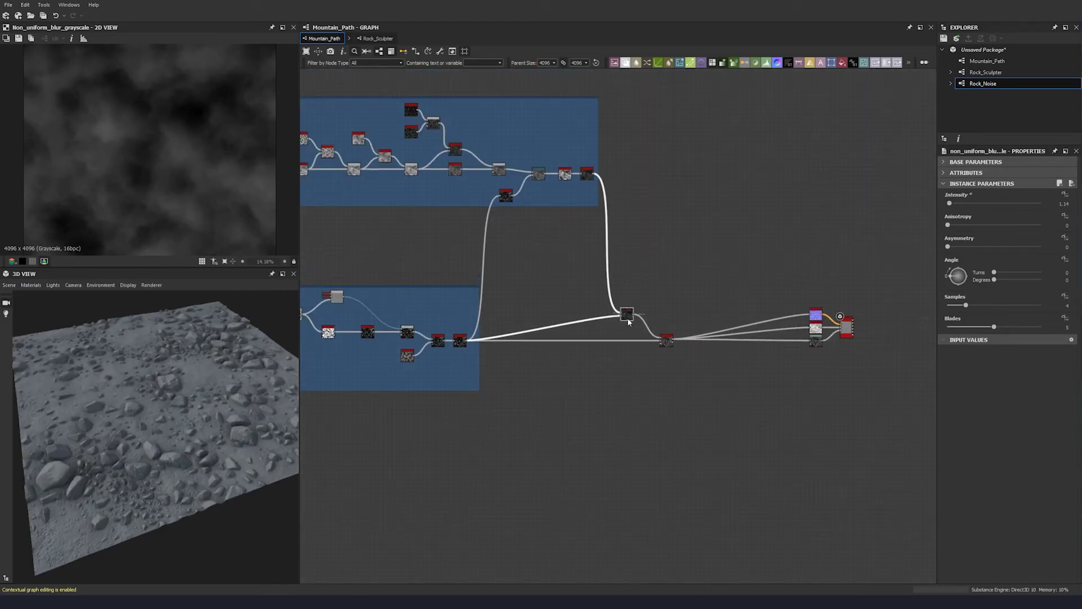
Make room before the Height Blend and add a Blur HQ Grayscale node fed by the Rock_Noise output.
{"action": "left_click_drag", "start_coordinate": [668, 338], "coordinate": [685, 343]}
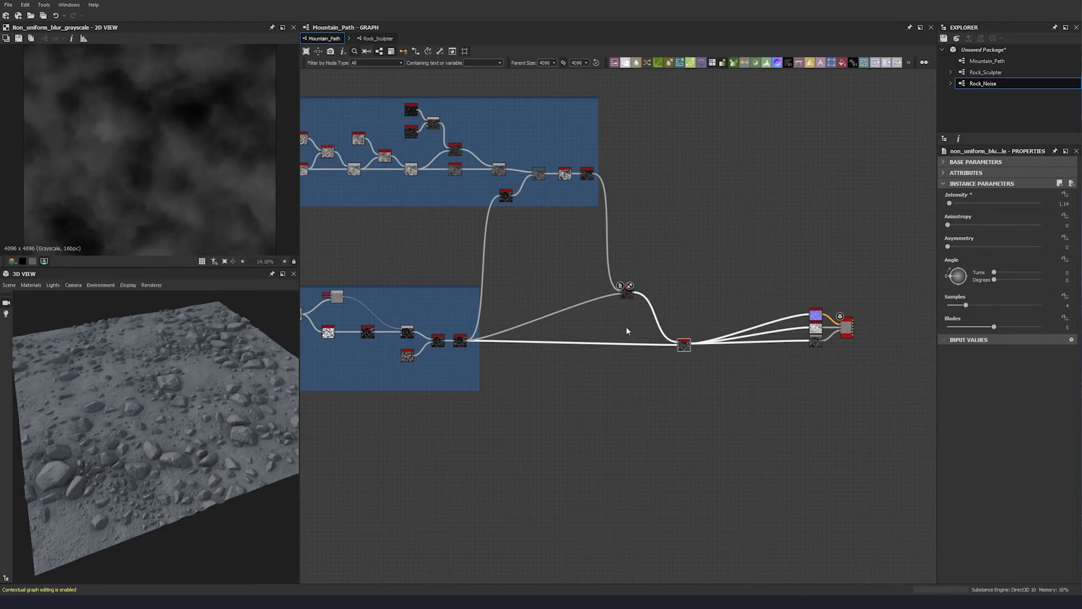
{"action": "scroll", "coordinate": [626, 326], "scroll_direction": "up", "scroll_amount": 2}
{"action": "key", "text": "space"}
{"action": "type", "text": "blur hq"}
{"action": "key", "text": "Return"}
{"action": "left_click_drag", "start_coordinate": [405, 357], "coordinate": [603, 323]}
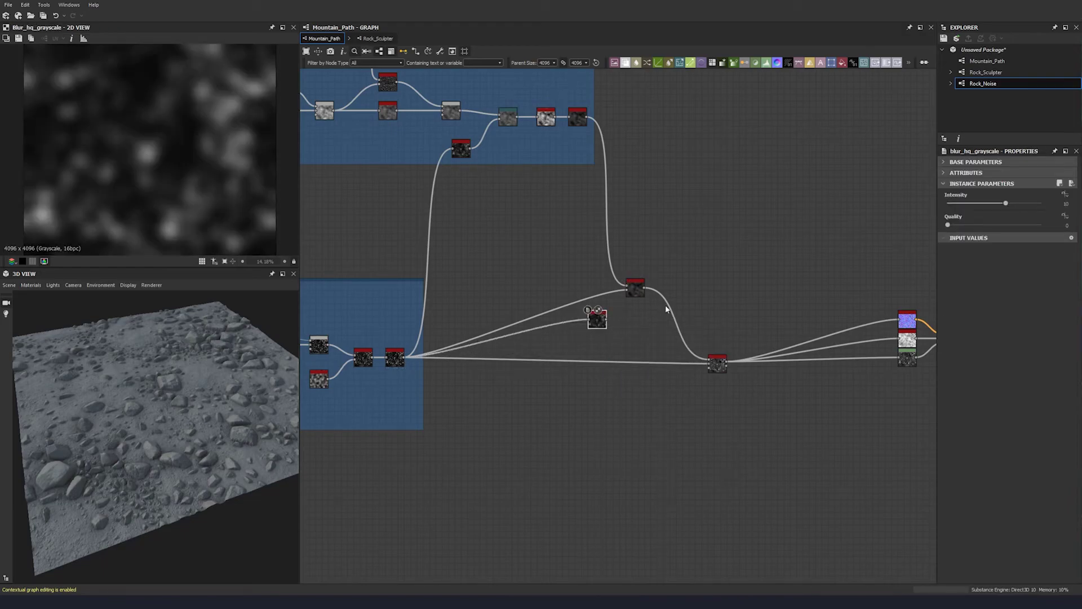
Set the Blur HQ Grayscale's Quality to 1 and its Intensity to 5.33.
{"action": "left_click_drag", "start_coordinate": [966, 225], "coordinate": [1052, 225]}
{"action": "left_click", "coordinate": [1013, 204]}
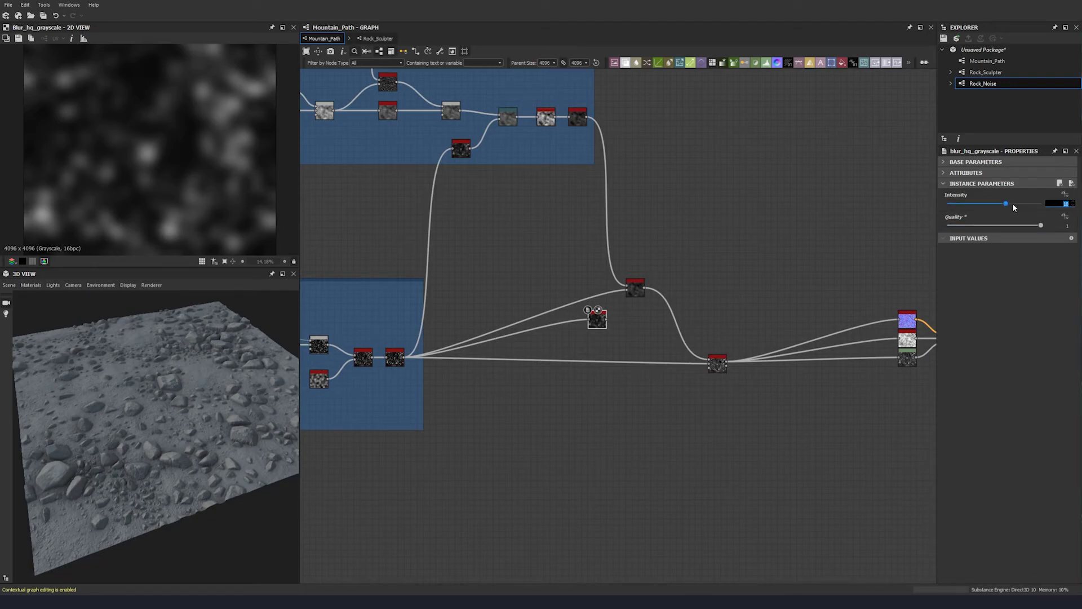
{"action": "type", "text": "5"}
{"action": "left_click_drag", "start_coordinate": [1059, 206], "coordinate": [1080, 207]}
{"action": "type", "text": "5.3"}
{"action": "key", "text": "Return"}
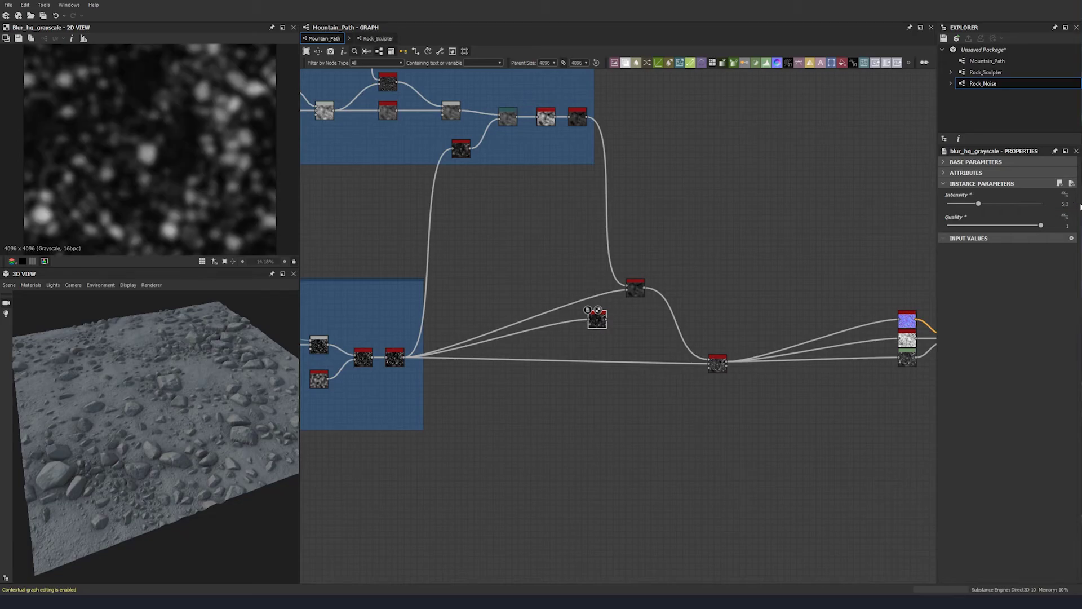
{"action": "left_click", "coordinate": [1071, 203]}
{"action": "double_click", "coordinate": [1067, 203]}
{"action": "key", "text": "Return"}
Reposition the Blur HQ Grayscale node and add an Auto Levels node after it.
{"action": "middle_click_drag", "start_coordinate": [575, 416], "coordinate": [487, 398]}
{"action": "left_click_drag", "start_coordinate": [507, 301], "coordinate": [510, 326]}
{"action": "key", "text": "space"}
{"action": "type", "text": "aut"}
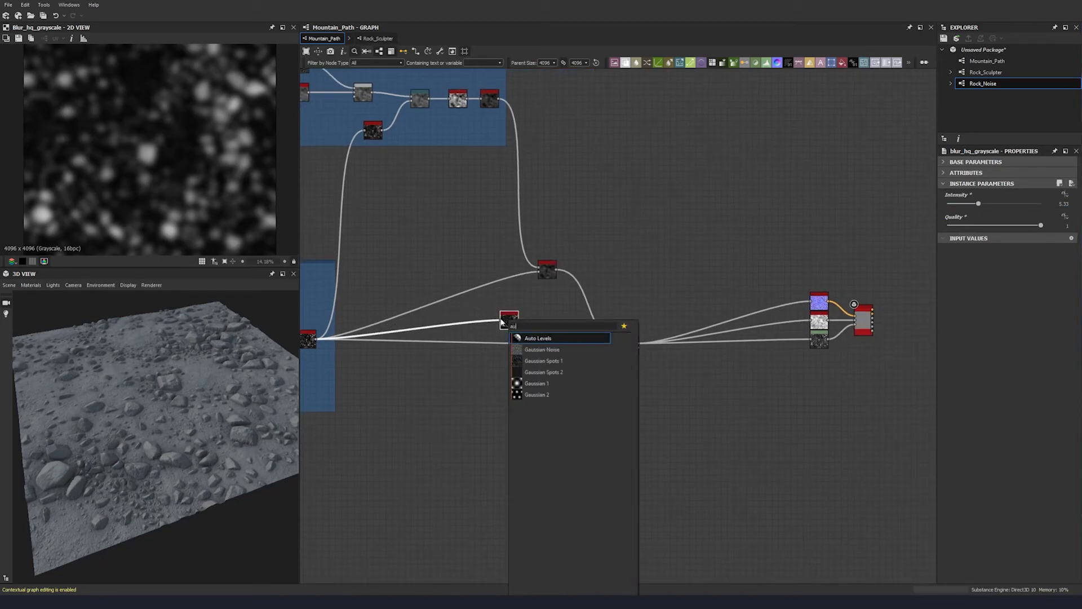
{"action": "left_click", "coordinate": [531, 339]}
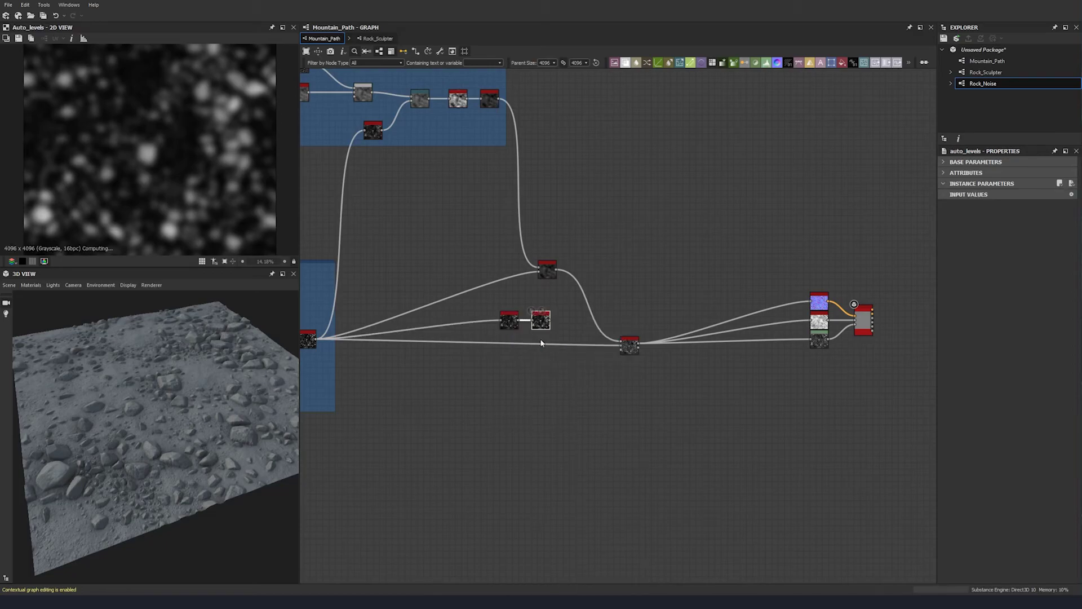
Add a Blend node combining the Auto Levels output as foreground with the Non Uniform Blur output as background.
{"action": "middle_click_drag", "start_coordinate": [510, 333], "coordinate": [434, 309]}
{"action": "left_click_drag", "start_coordinate": [432, 306], "coordinate": [431, 305]}
{"action": "left_click_drag", "start_coordinate": [431, 300], "coordinate": [479, 248]}
{"action": "left_click", "coordinate": [491, 282]}
{"action": "key", "text": "space"}
{"action": "left_click", "coordinate": [522, 308]}
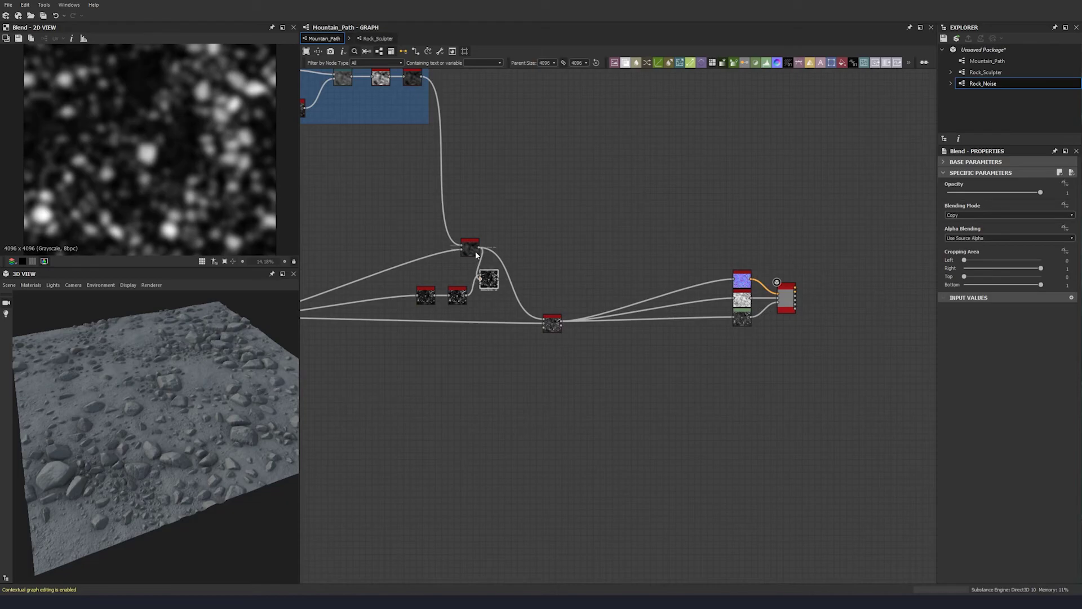
Set the Blend node's blending mode to Soft Light and its opacity to 0.55.
{"action": "left_click", "coordinate": [958, 216]}
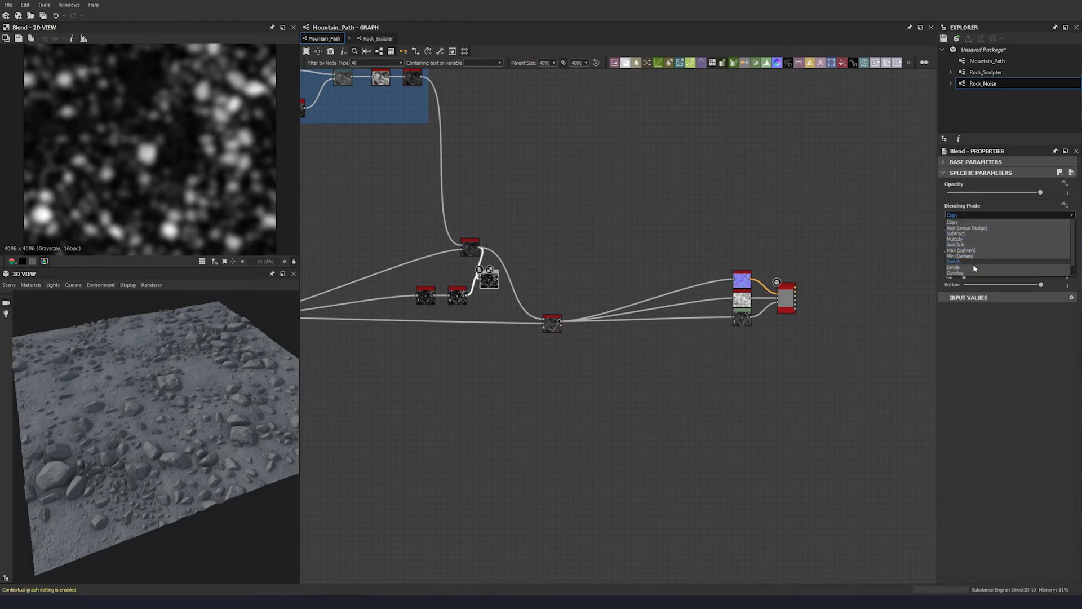
{"action": "scroll", "coordinate": [972, 260], "scroll_direction": "down", "scroll_amount": 2}
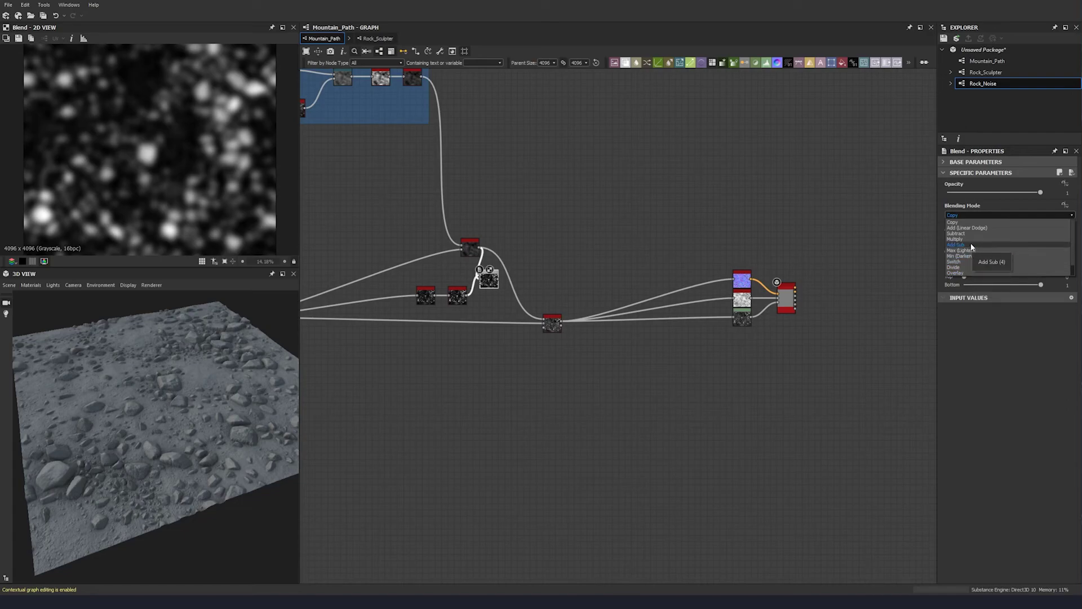
{"action": "left_click", "coordinate": [974, 278]}
{"action": "middle_click_drag", "start_coordinate": [525, 342], "coordinate": [452, 319]}
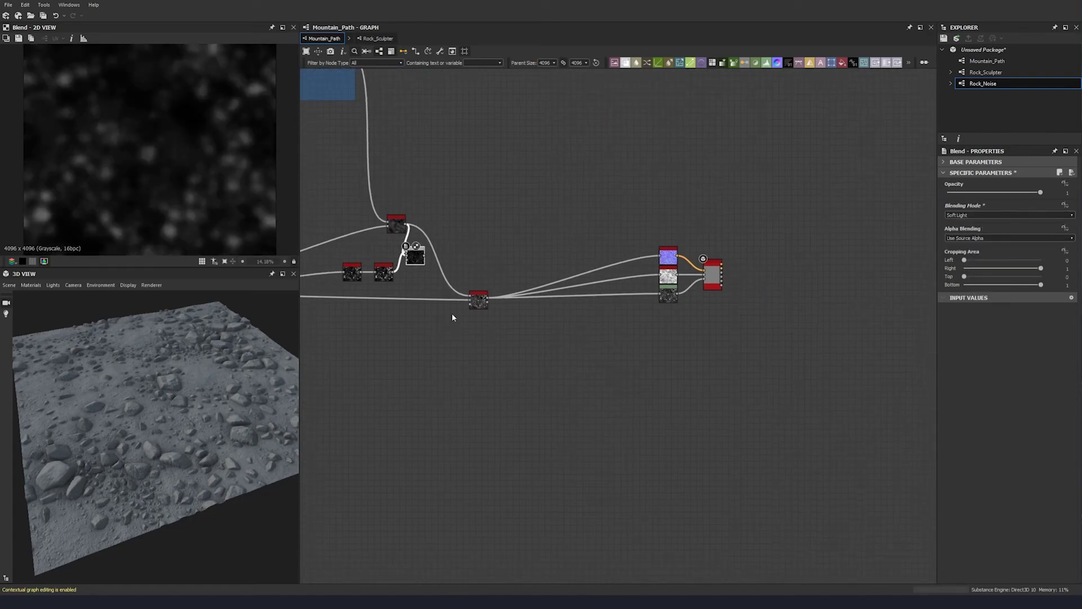
{"action": "left_click_drag", "start_coordinate": [422, 267], "coordinate": [426, 272]}
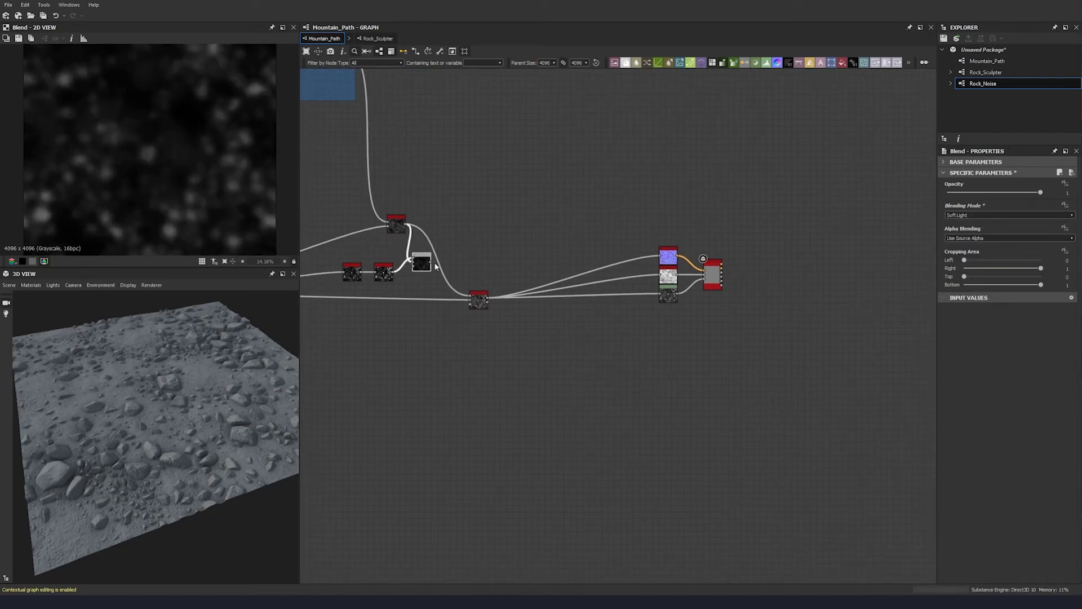
{"action": "left_click_drag", "start_coordinate": [1040, 192], "coordinate": [996, 196]}
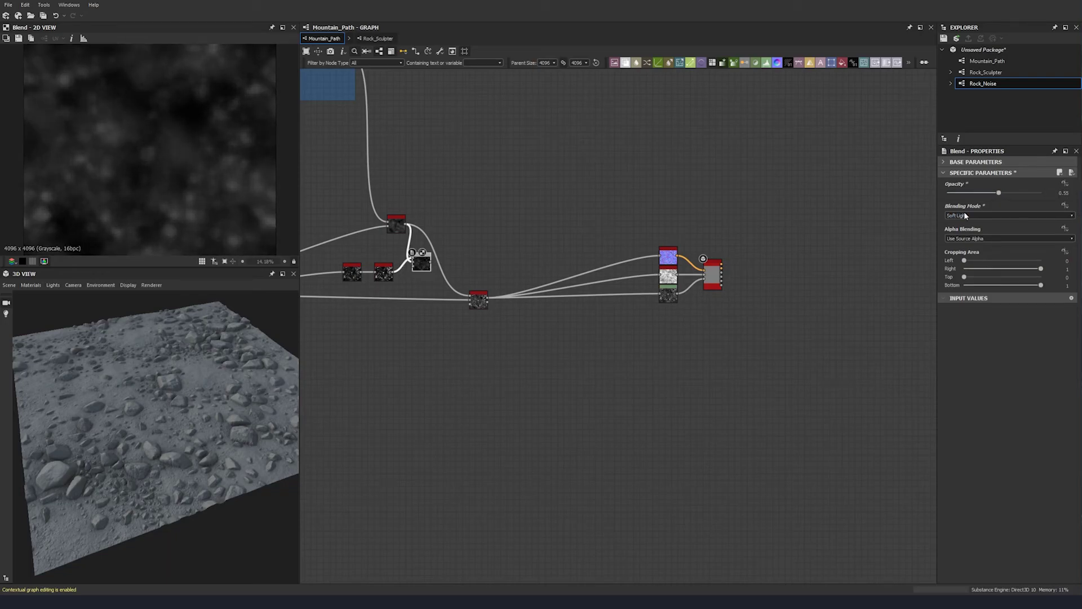
Connect the Soft Light Blend output to the Height Blend's first height input and inspect the surface in the 3D view.
{"action": "middle_click_drag", "start_coordinate": [437, 286], "coordinate": [430, 263]}
{"action": "left_click_drag", "start_coordinate": [463, 277], "coordinate": [463, 273]}
{"action": "left_click_drag", "start_coordinate": [202, 385], "coordinate": [141, 361]}
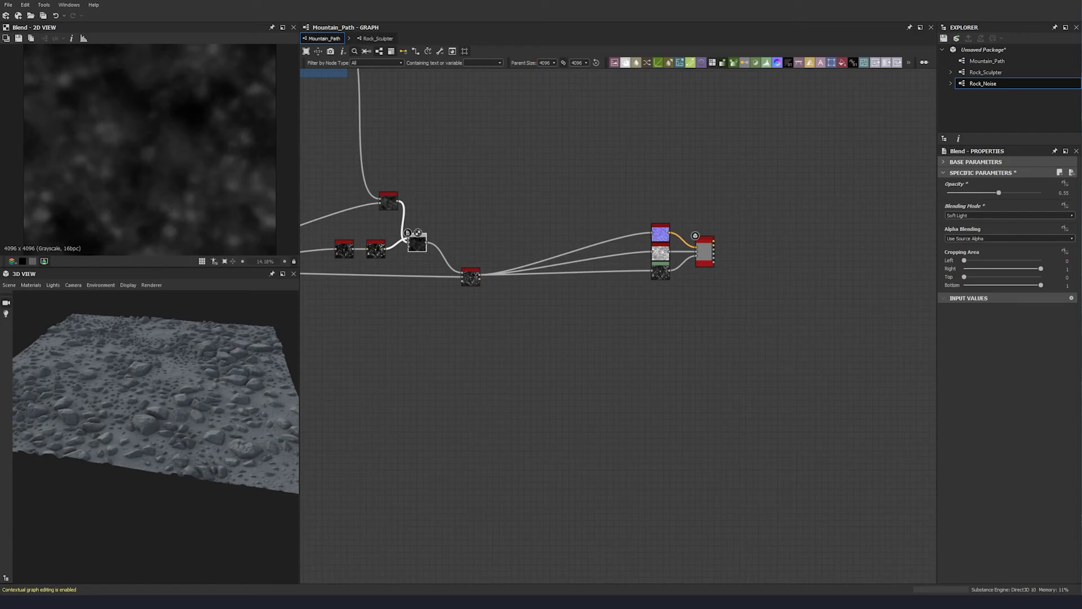
{"action": "middle_click_drag", "start_coordinate": [367, 292], "coordinate": [659, 268]}
{"action": "left_click", "coordinate": [441, 253]}
{"action": "left_click", "coordinate": [536, 268]}
{"action": "key", "text": "space"}
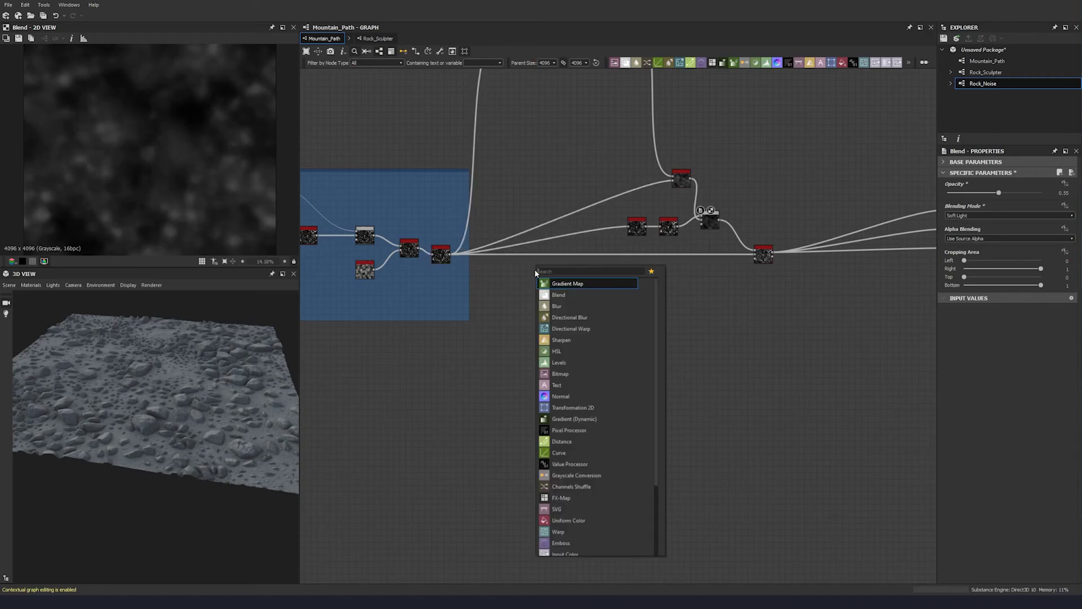
{"action": "type", "text": "r"}
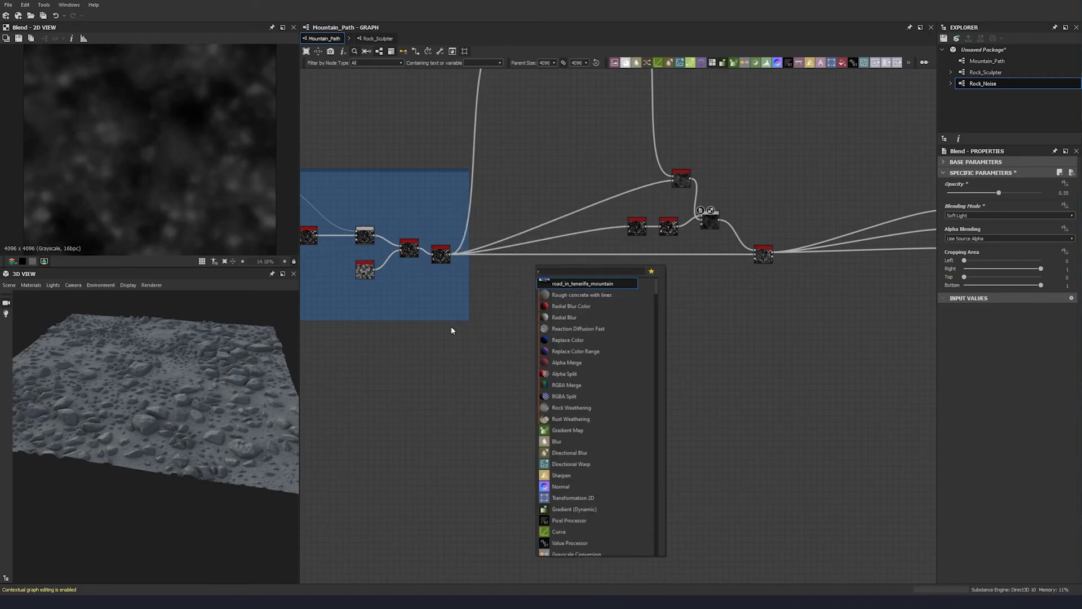
{"action": "key", "text": "Escape"}
{"action": "key", "text": "space"}
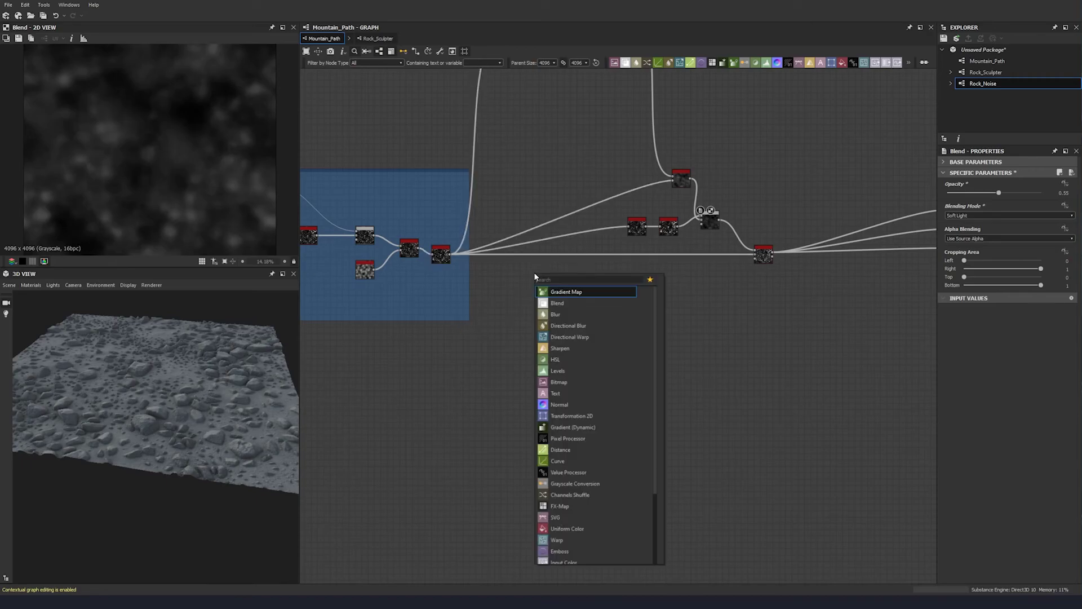
{"action": "key", "text": "Escape"}
Add a Histogram Range node beside the rock frame and feed it the Rock_Noise output.
{"action": "key", "text": "space"}
{"action": "type", "text": "tange"}
{"action": "left_click", "coordinate": [555, 341]}
{"action": "left_click_drag", "start_coordinate": [450, 255], "coordinate": [520, 299]}
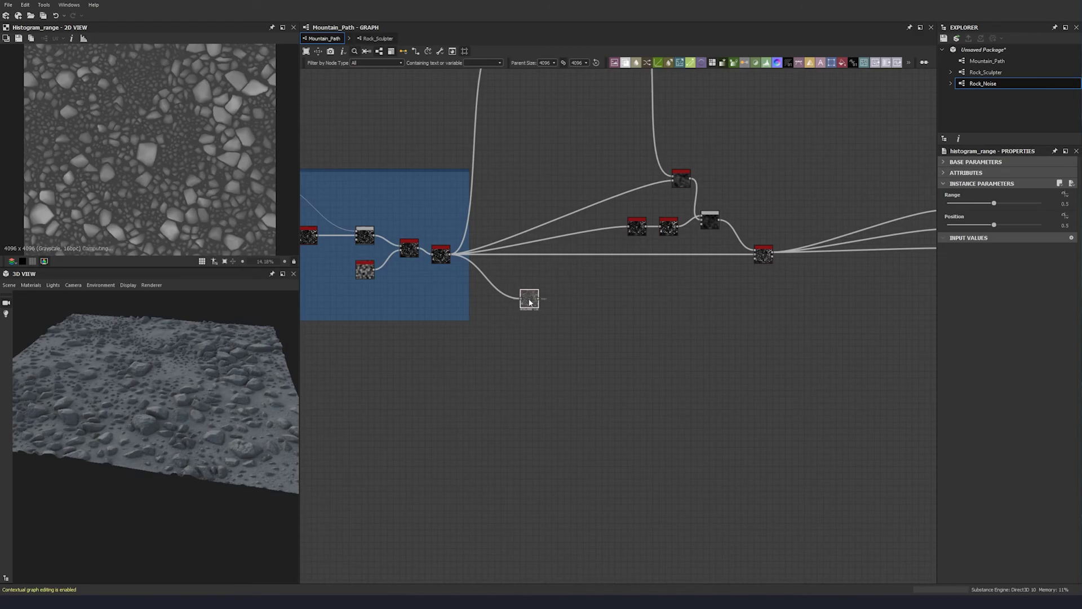
Set the new Histogram Range's Range to 0.81 and Position to 0.37, and route it into the Height Blend's second height input.
{"action": "left_click", "coordinate": [1065, 204]}
{"action": "type", "text": "0.81"}
{"action": "key", "text": "Return"}
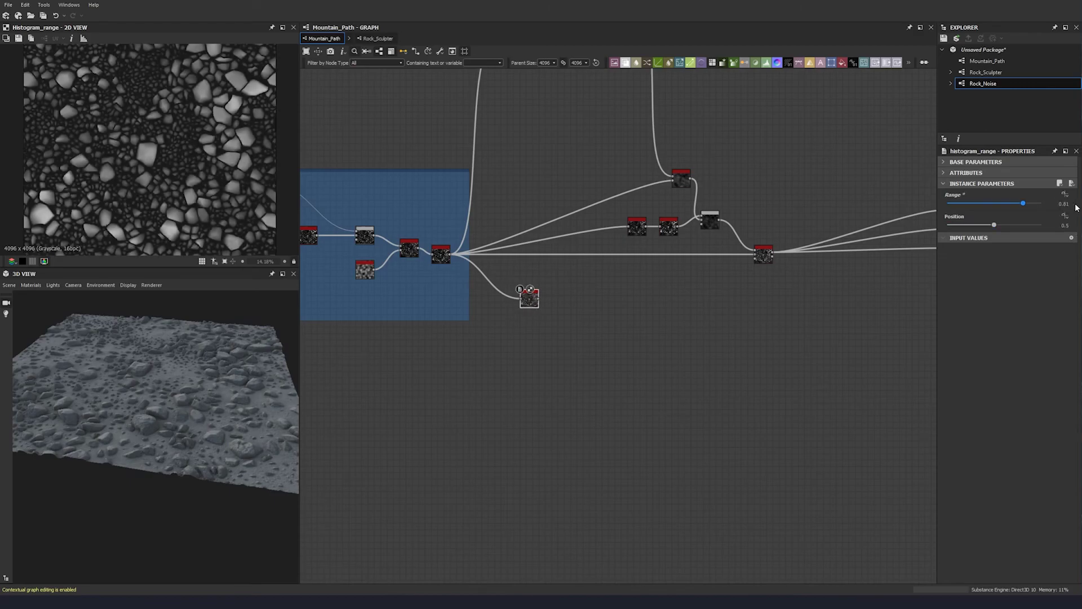
{"action": "left_click", "coordinate": [1066, 225]}
{"action": "type", "text": "0.37"}
{"action": "key", "text": "Return"}
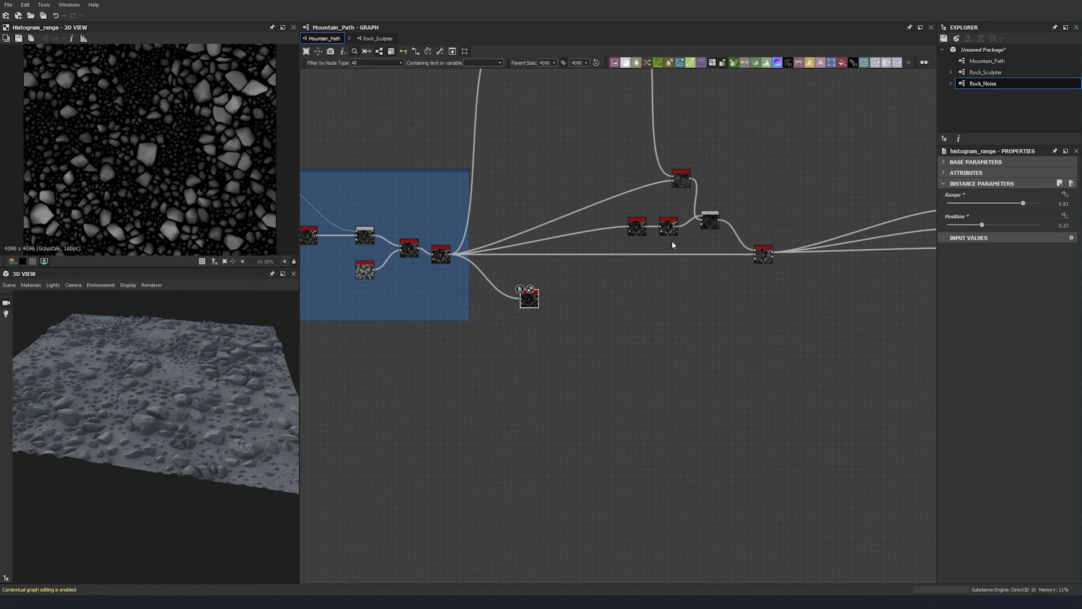
{"action": "left_click_drag", "start_coordinate": [755, 255], "coordinate": [535, 287]}
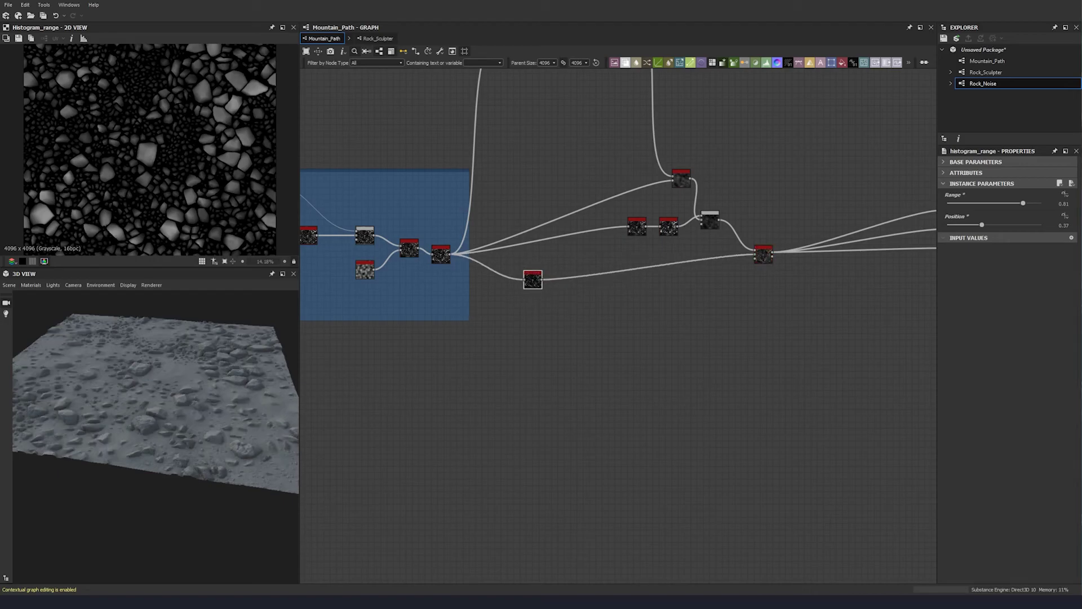
Insert Dot nodes on the two upper links leaving the rock frame so they run straight toward the blending nodes.
{"action": "middle_click_drag", "start_coordinate": [534, 274], "coordinate": [558, 311]}
{"action": "left_click", "coordinate": [583, 258], "text": "alt"}
{"action": "left_click_drag", "start_coordinate": [583, 258], "coordinate": [546, 219]}
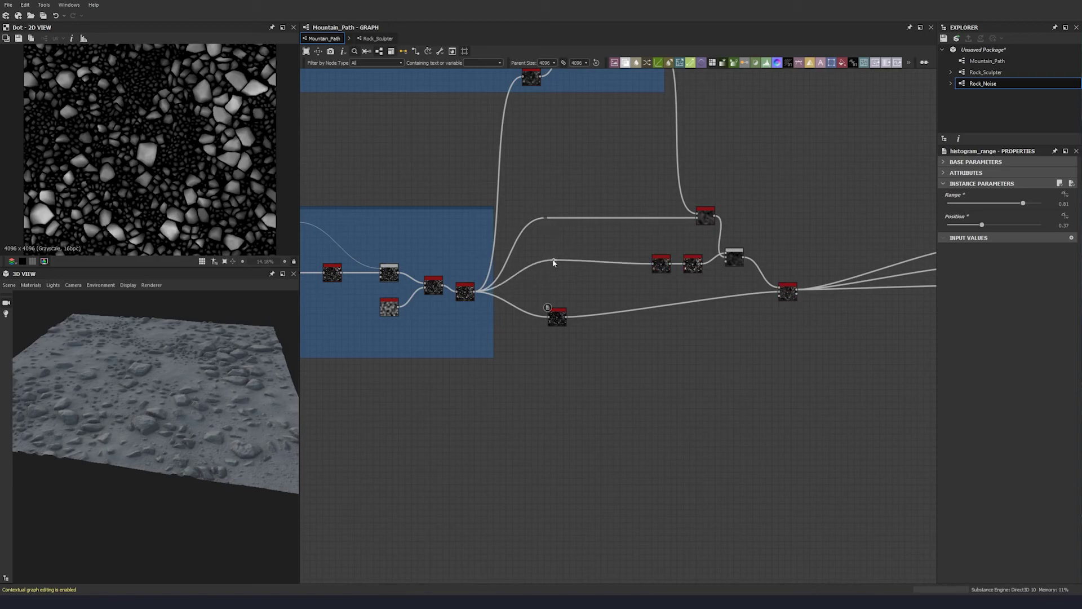
Line up the Height Blend node with the Histogram Range that feeds it, and inspect its blended height output and the 3D surface.
{"action": "scroll", "coordinate": [575, 310], "scroll_direction": "down", "scroll_amount": 3}
{"action": "scroll", "coordinate": [660, 306], "scroll_direction": "up", "scroll_amount": 2}
{"action": "left_click_drag", "start_coordinate": [828, 336], "coordinate": [467, 265]}
{"action": "middle_click_drag", "start_coordinate": [874, 307], "coordinate": [647, 314]}
{"action": "scroll", "coordinate": [508, 282], "scroll_direction": "up", "scroll_amount": 1}
{"action": "double_click", "coordinate": [572, 309]}
{"action": "left_click_drag", "start_coordinate": [190, 411], "coordinate": [221, 405]}
{"action": "scroll", "coordinate": [221, 404], "scroll_direction": "up", "scroll_amount": 2}
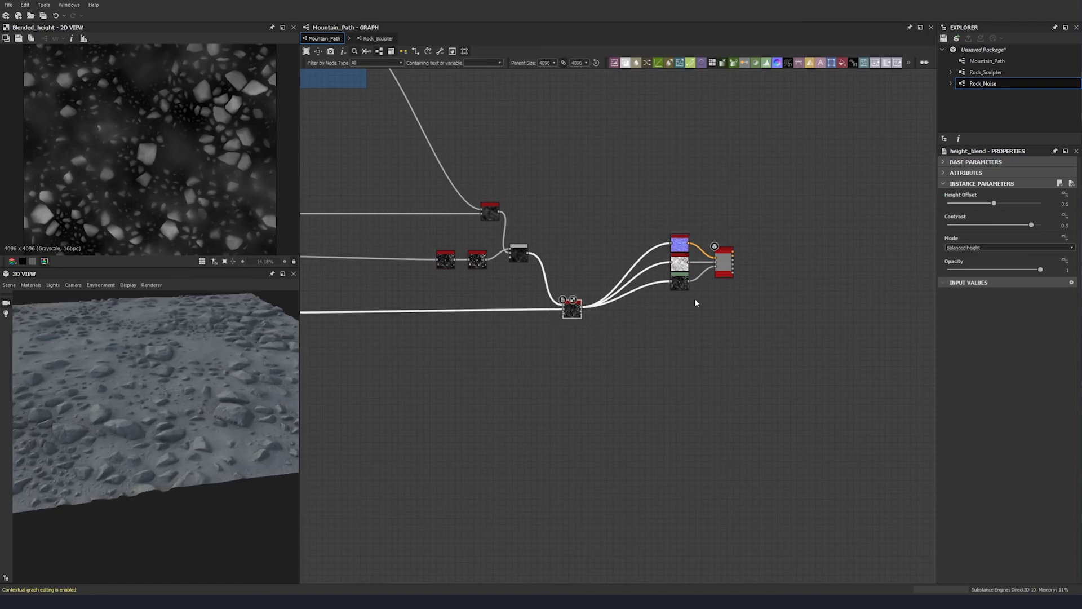
Set the Height Blend's Height Offset to 0.32 and its Contrast to 0.63.
{"action": "scroll", "coordinate": [588, 315], "scroll_direction": "up", "scroll_amount": 3}
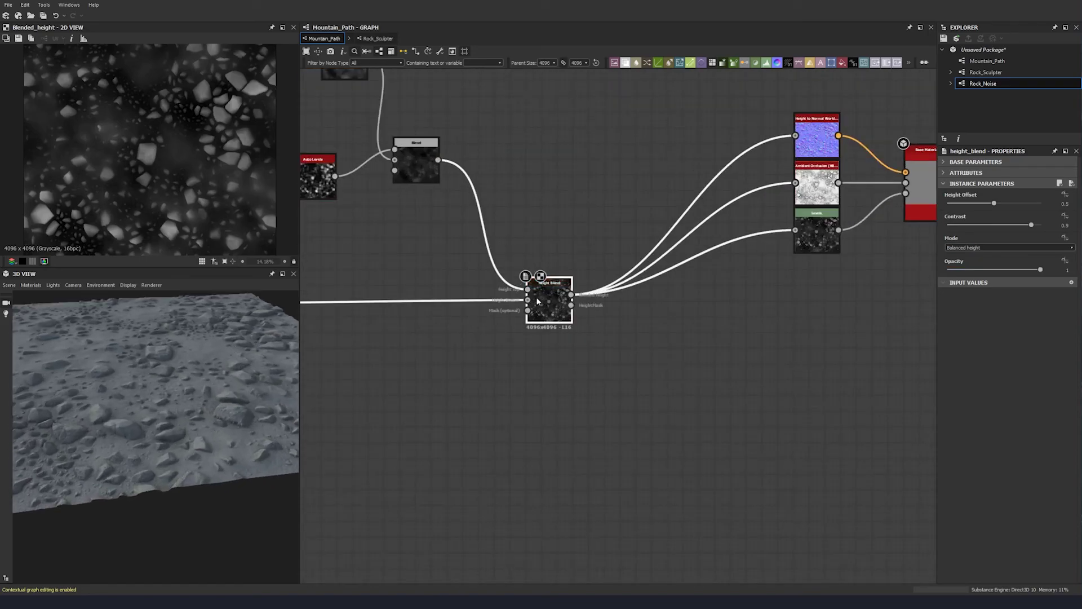
{"action": "left_click", "coordinate": [1061, 203]}
{"action": "key", "text": "BackSpace"}
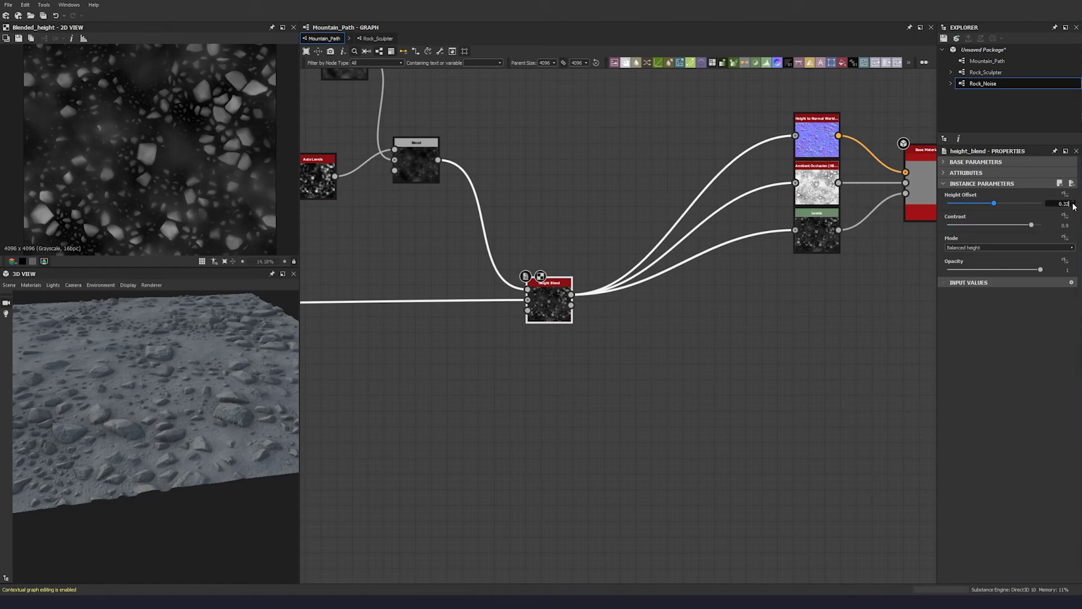
{"action": "key", "text": "Return"}
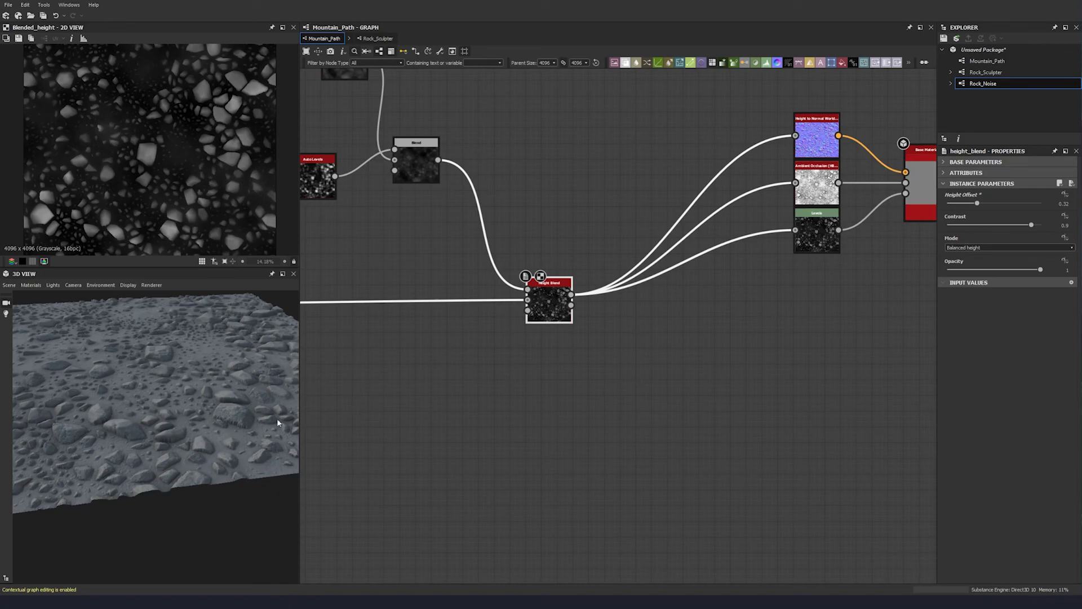
{"action": "left_click", "coordinate": [1065, 225]}
{"action": "type", "text": "0."}
{"action": "key", "text": "Return"}
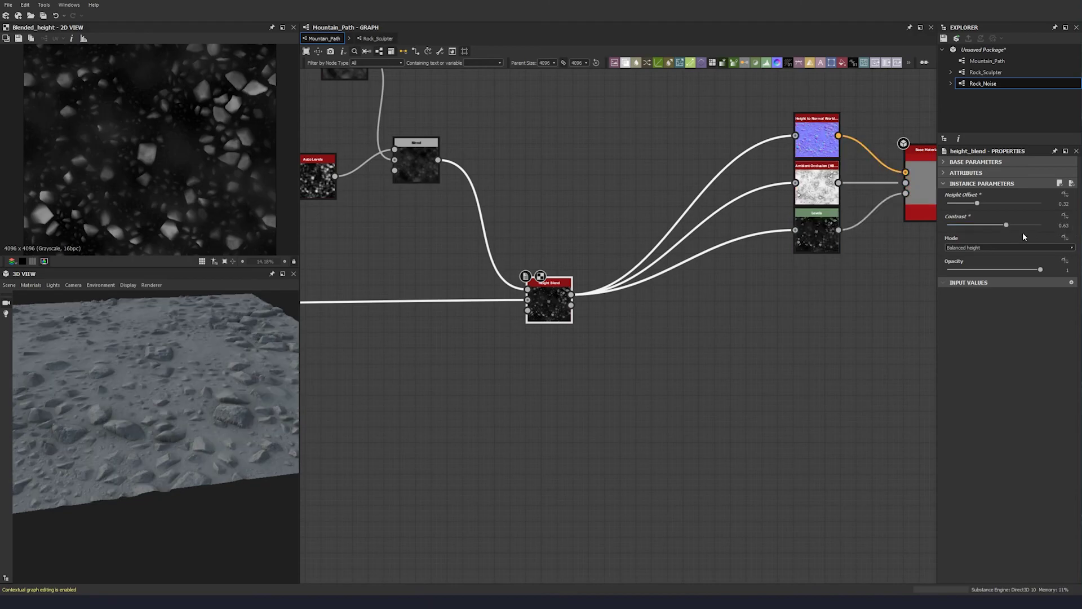
Switch the Height Blend's mode to Bottom height priority and inspect the surface from another angle in the 3D view.
{"action": "left_click", "coordinate": [1010, 249]}
{"action": "left_click", "coordinate": [965, 261]}
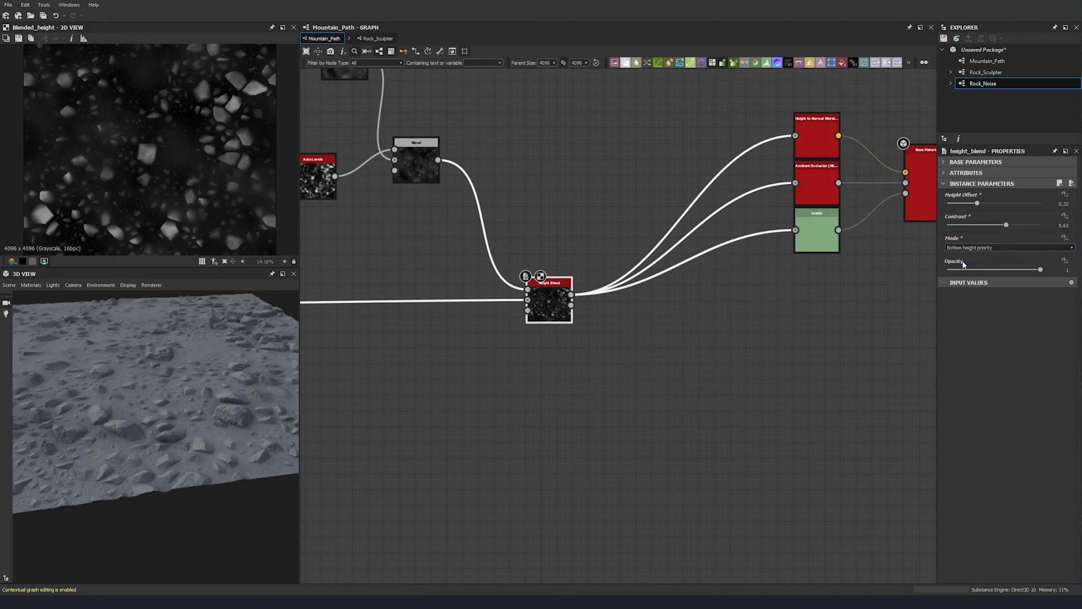
{"action": "left_click_drag", "start_coordinate": [169, 419], "coordinate": [40, 429]}
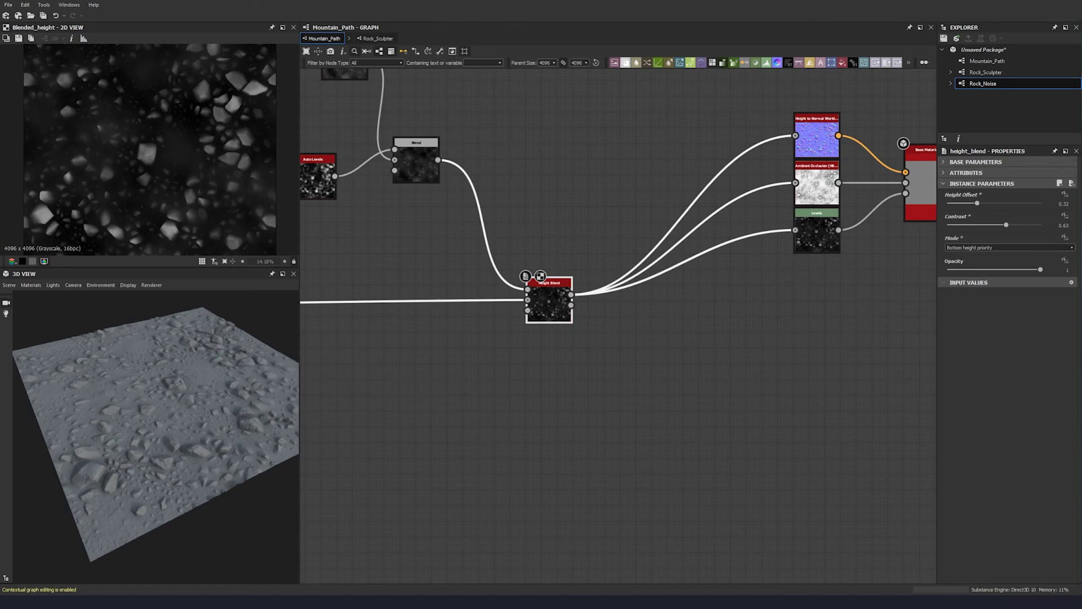
{"action": "scroll", "coordinate": [188, 193], "scroll_direction": "down", "scroll_amount": 2}
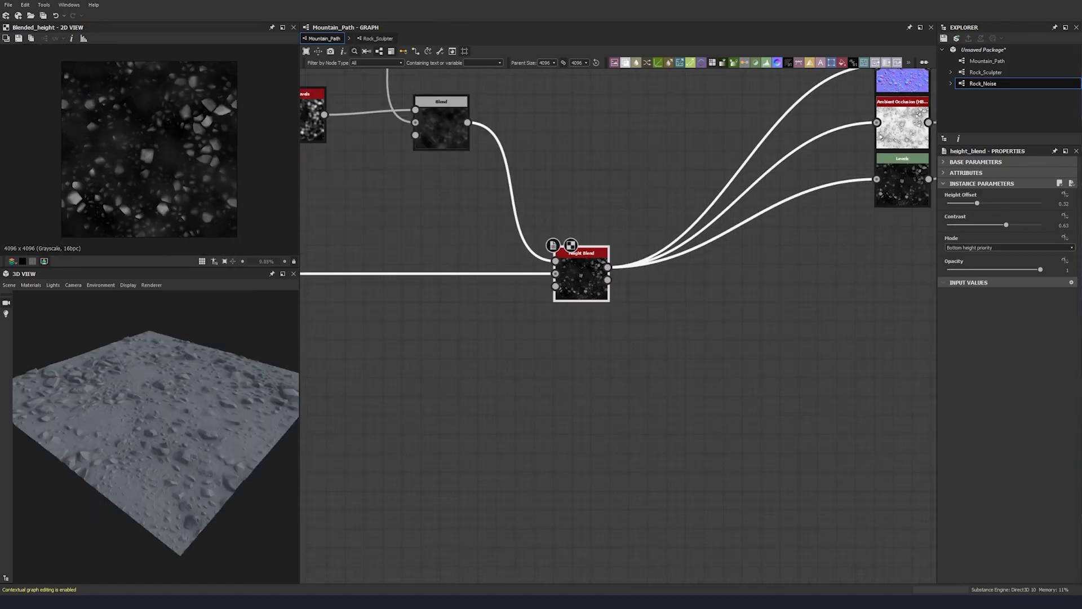
Frame the blending nodes under the title Blending Stage and move the material output nodes farther from the frame.
{"action": "scroll", "coordinate": [648, 271], "scroll_direction": "down", "scroll_amount": 5}
{"action": "key", "text": "space"}
{"action": "type", "text": "fra"}
{"action": "left_click", "coordinate": [674, 305]}
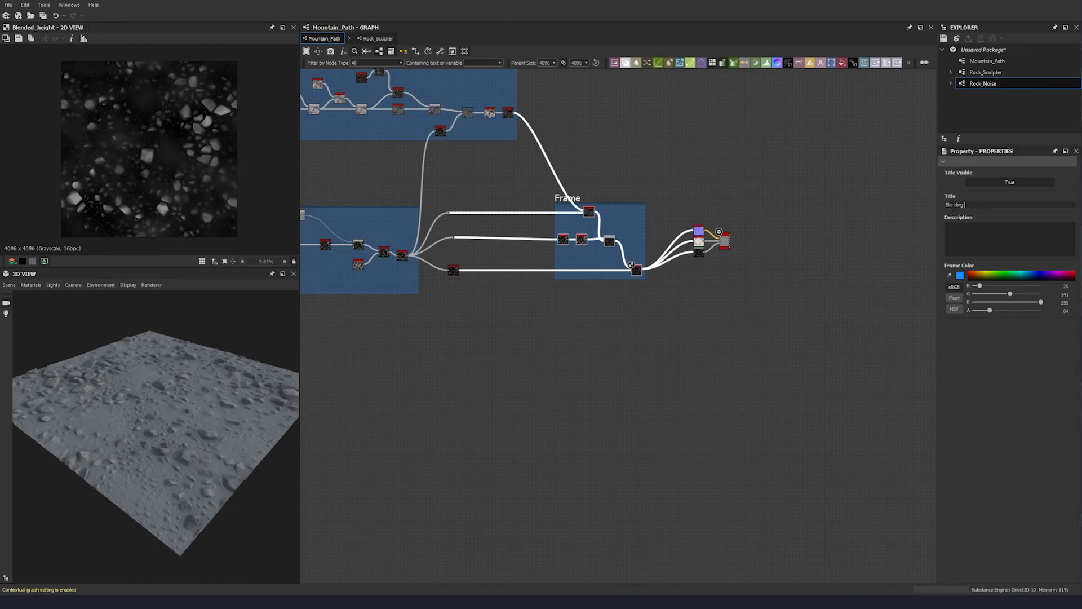
{"action": "left_click", "coordinate": [663, 327]}
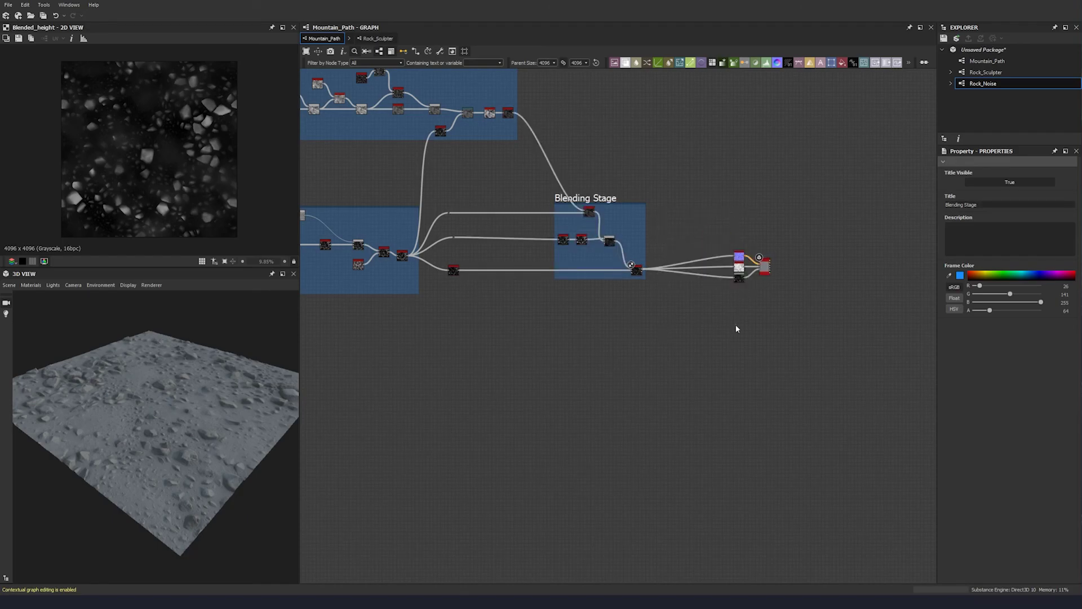
Add a Histogram Scan node after the Warp node that distorts the Tile Sampler shapes.
{"action": "middle_click_drag", "start_coordinate": [565, 306], "coordinate": [565, 306]}
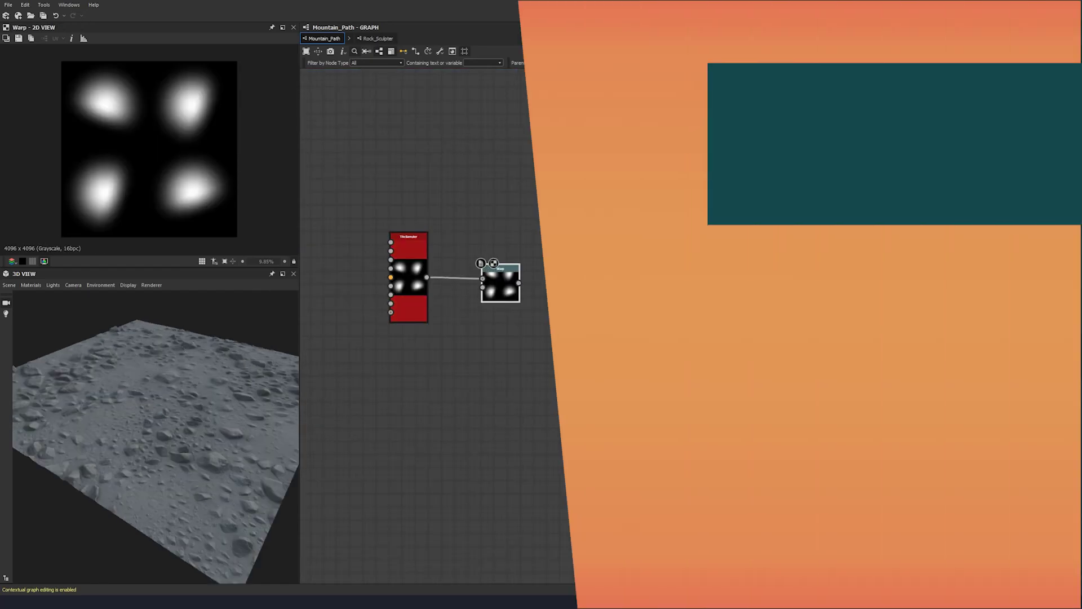
{"action": "double_click", "coordinate": [506, 269]}
{"action": "scroll", "coordinate": [93, 72], "scroll_direction": "up", "scroll_amount": 2}
{"action": "key", "text": "space"}
{"action": "type", "text": "hist"}
{"action": "left_click", "coordinate": [542, 304]}
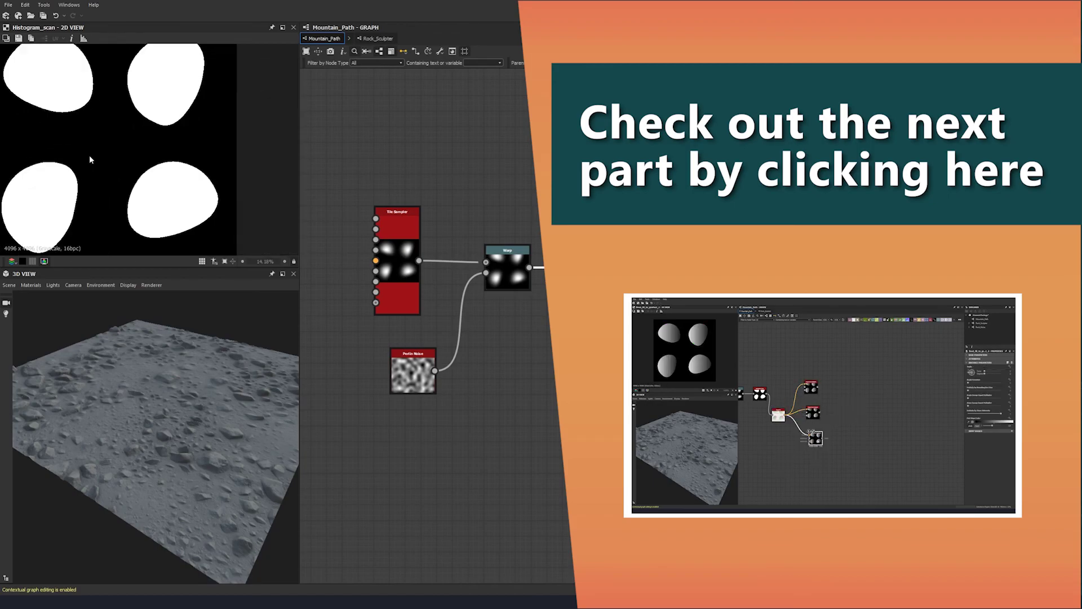